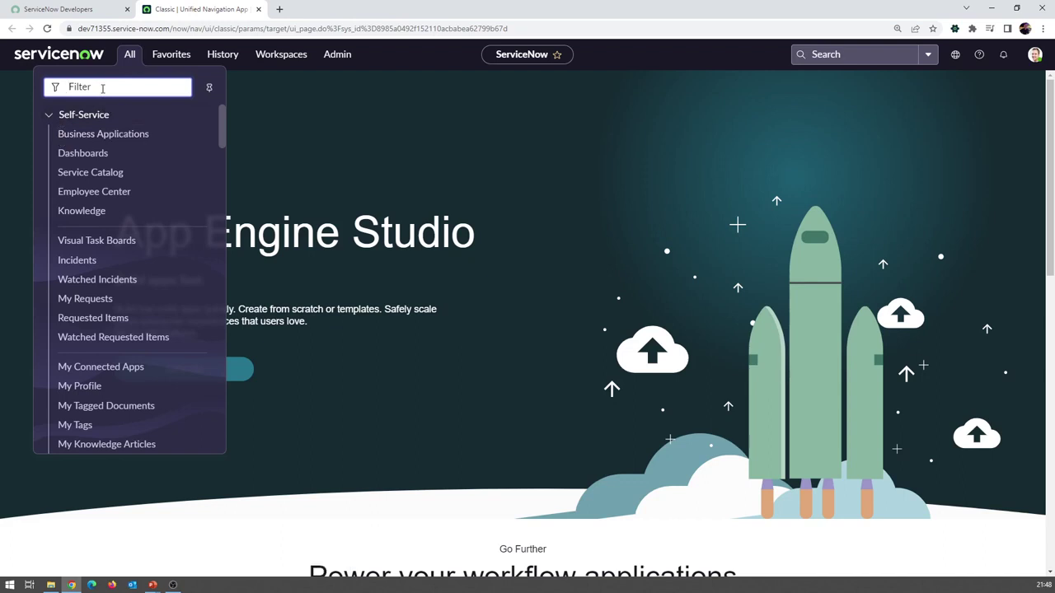
Step: Find "notification" in the application navigator and open the email Notifications list under System Notification
text(noti)
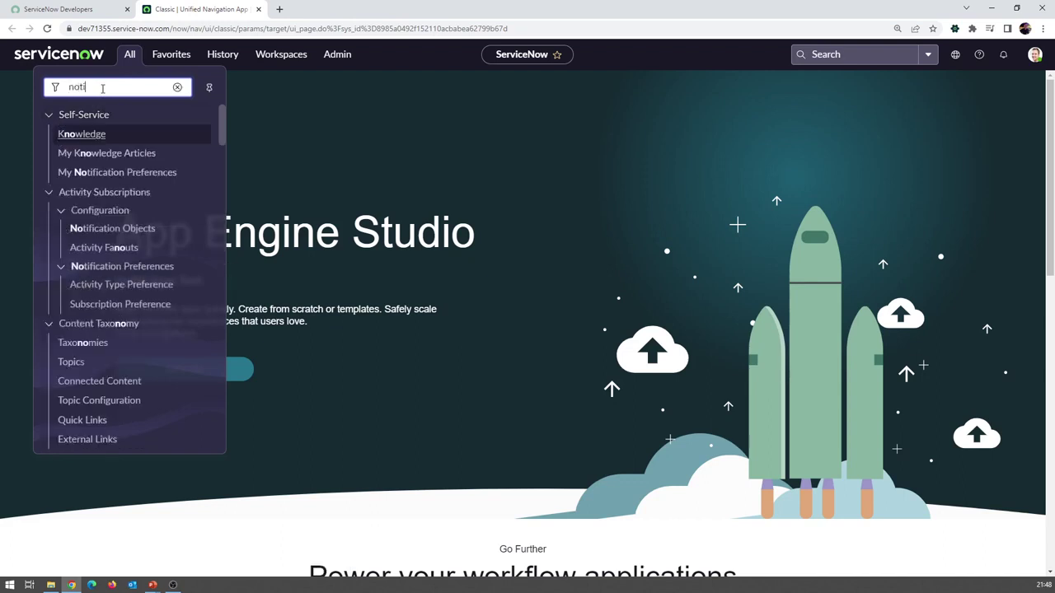
text(fication)
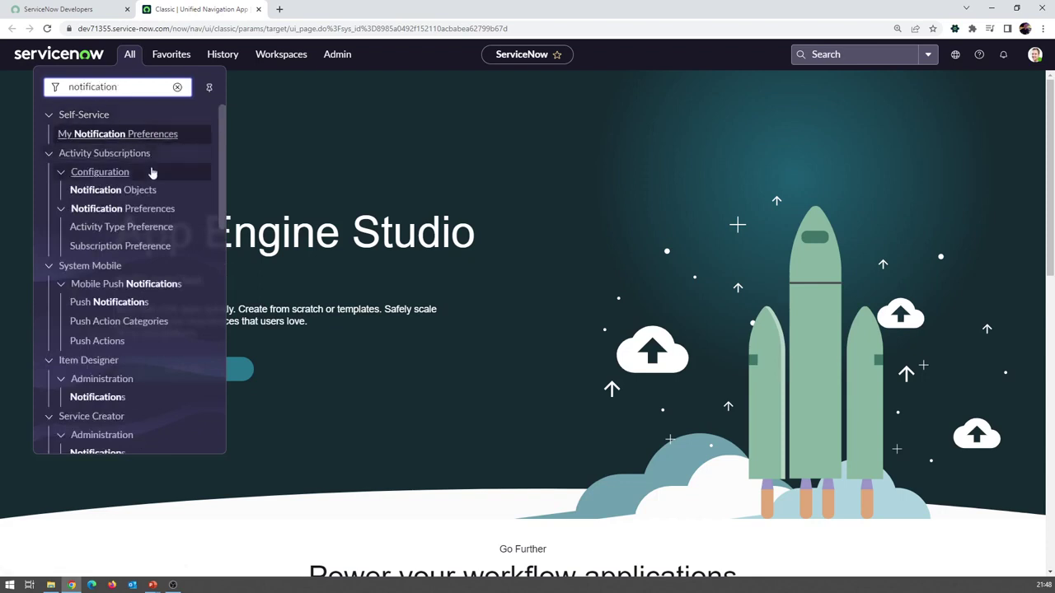
scroll(148, 169, down, 3)
scroll(141, 170, down, 2)
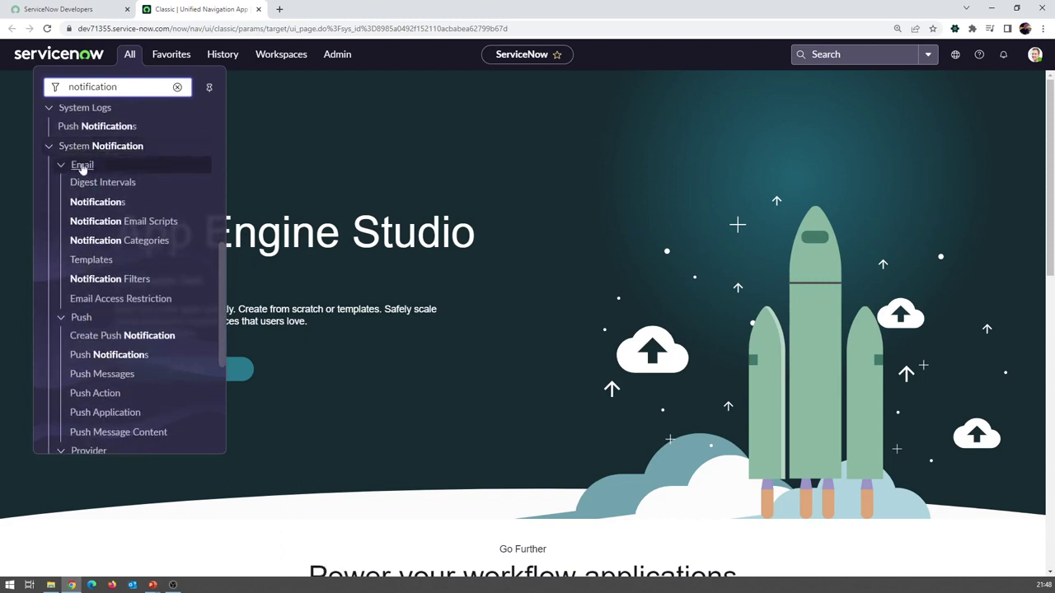
click(106, 205)
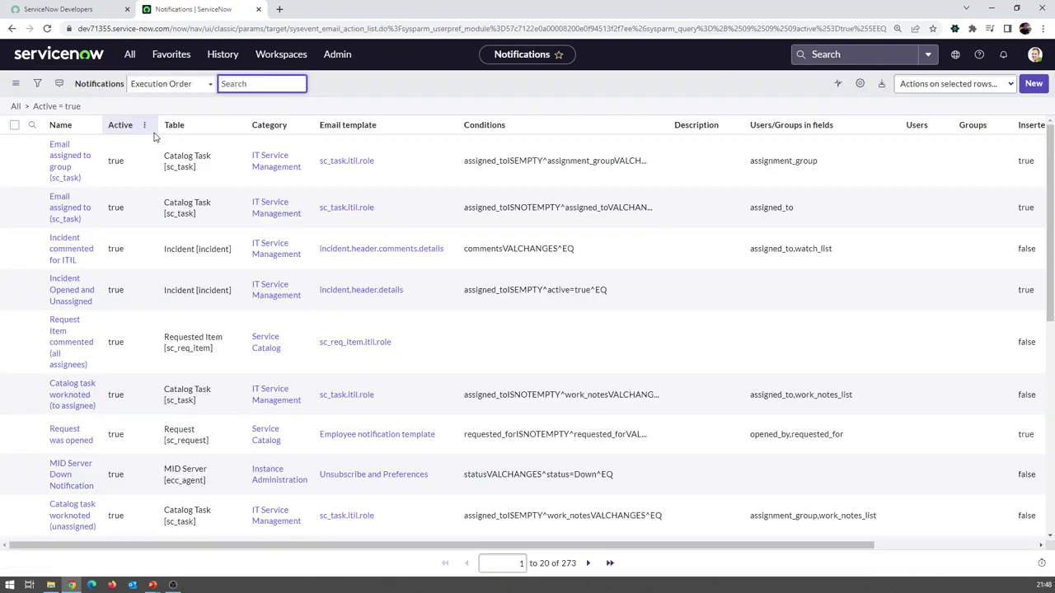
click(129, 54)
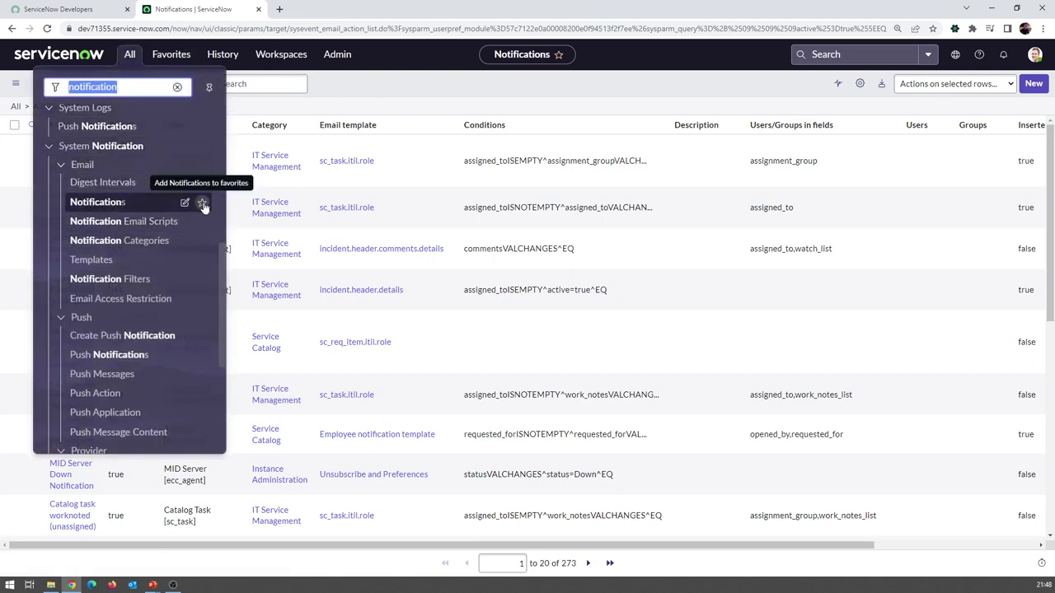
click(348, 91)
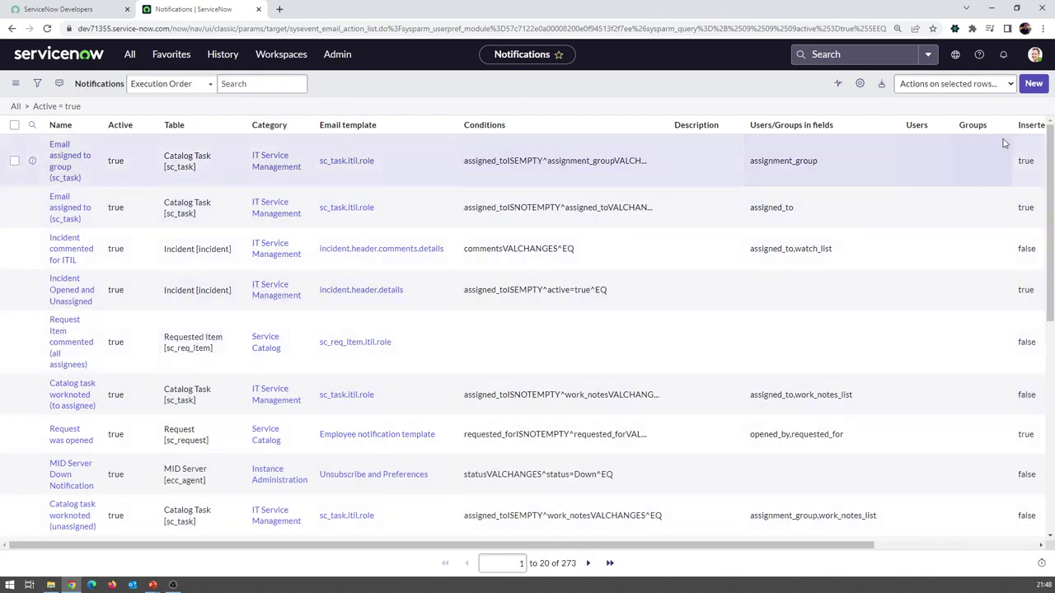
Step: Create a new notification named "AA - Notificacao INC P1" on the Incident [incident] table
click(1035, 85)
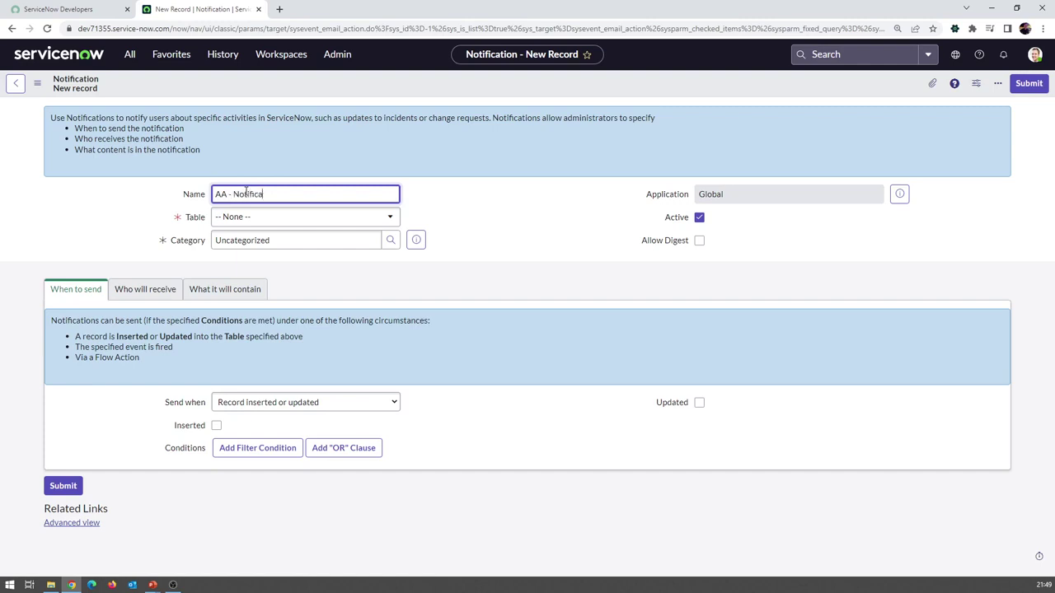
text(cao INC P1)
click(349, 227)
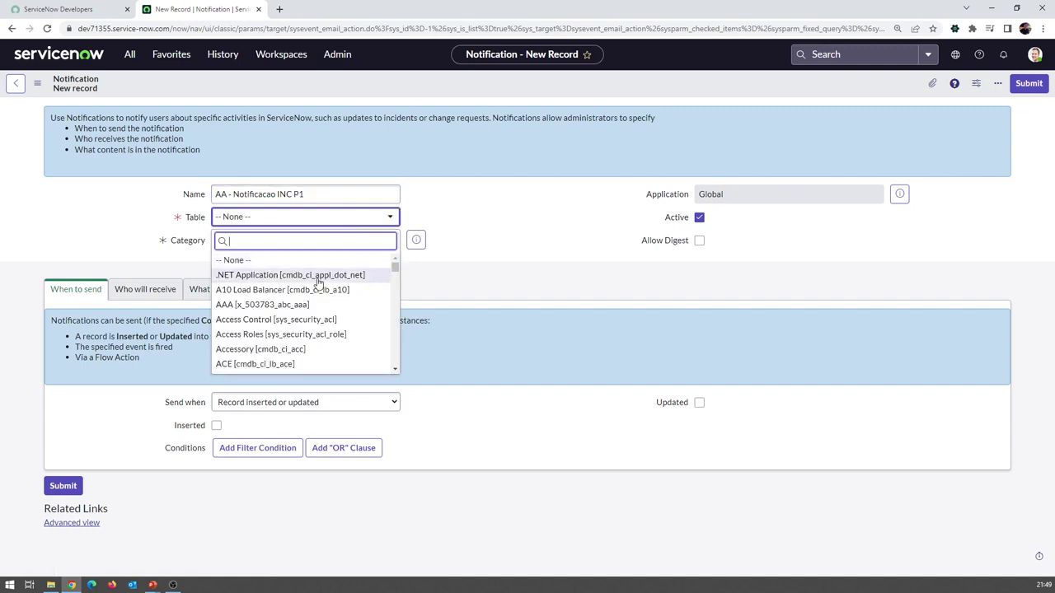
text(inciden)
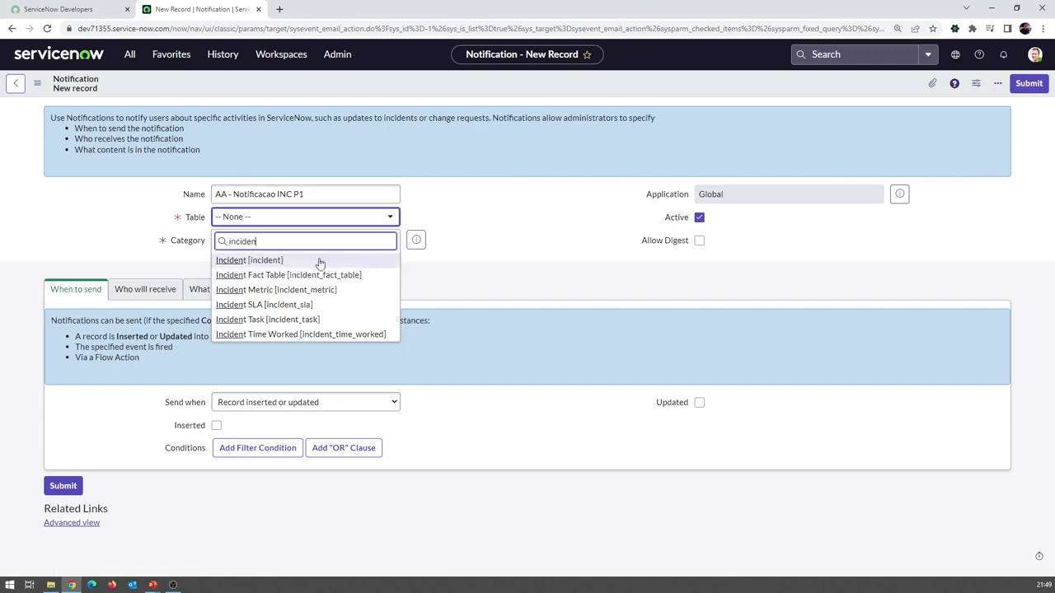
click(320, 261)
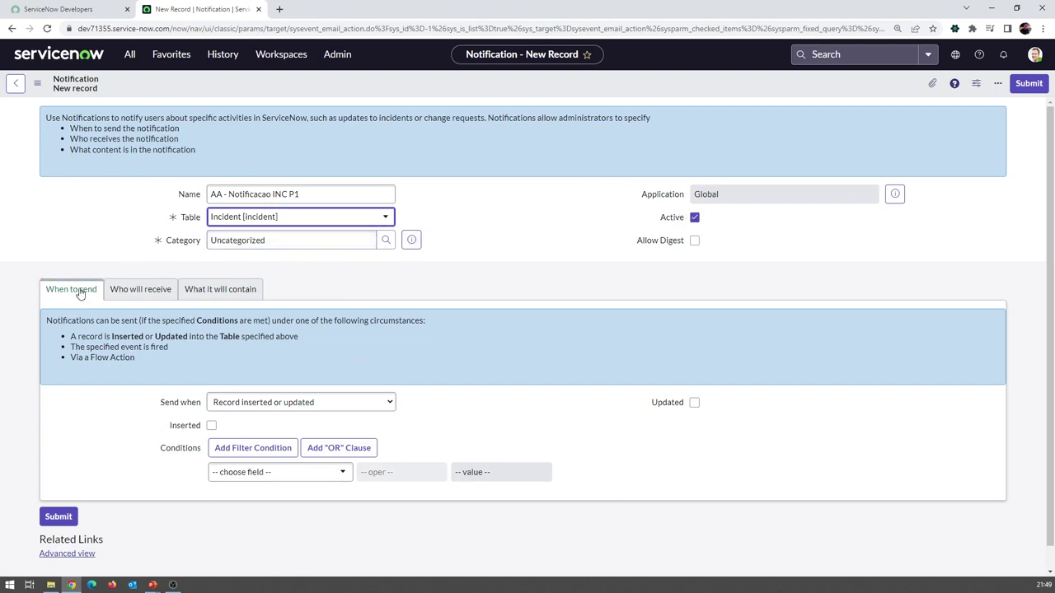
Step: Keep the notification's sending trigger as "Record inserted or updated" and enable both Updated and Inserted
scroll(80, 294, down, 1)
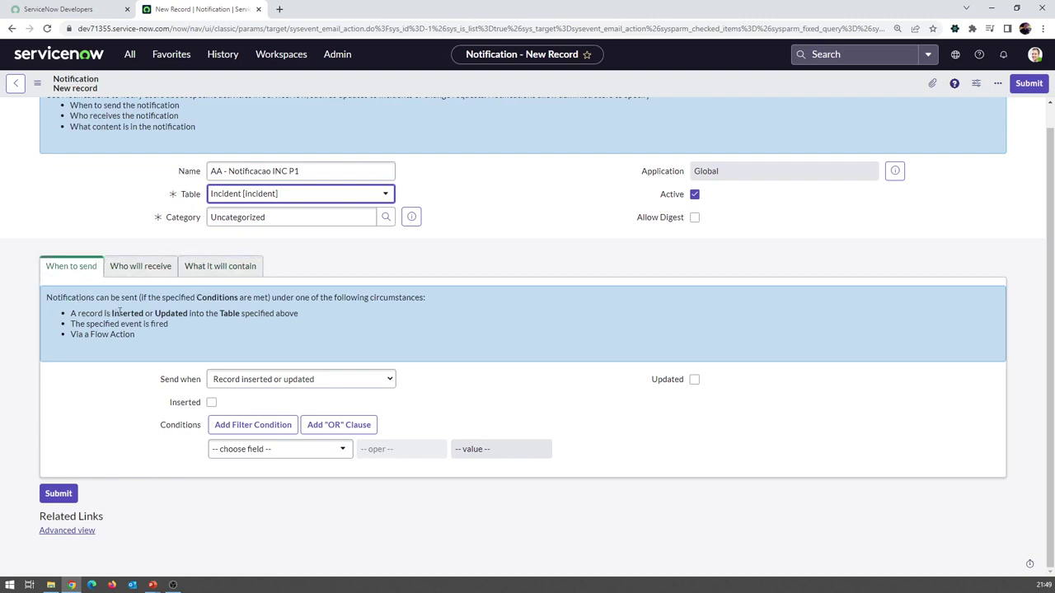
click(282, 379)
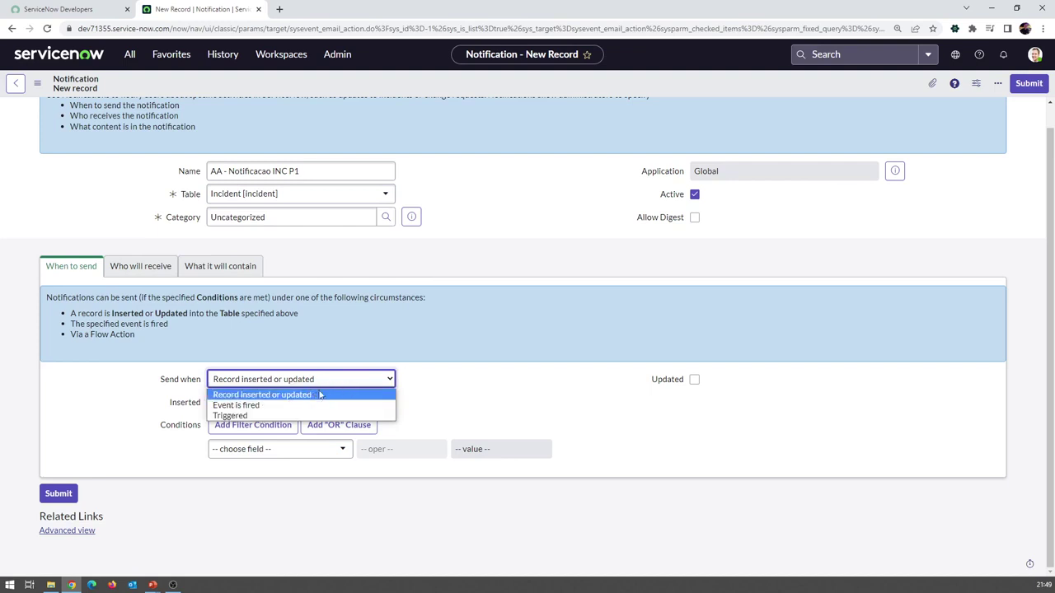
click(276, 395)
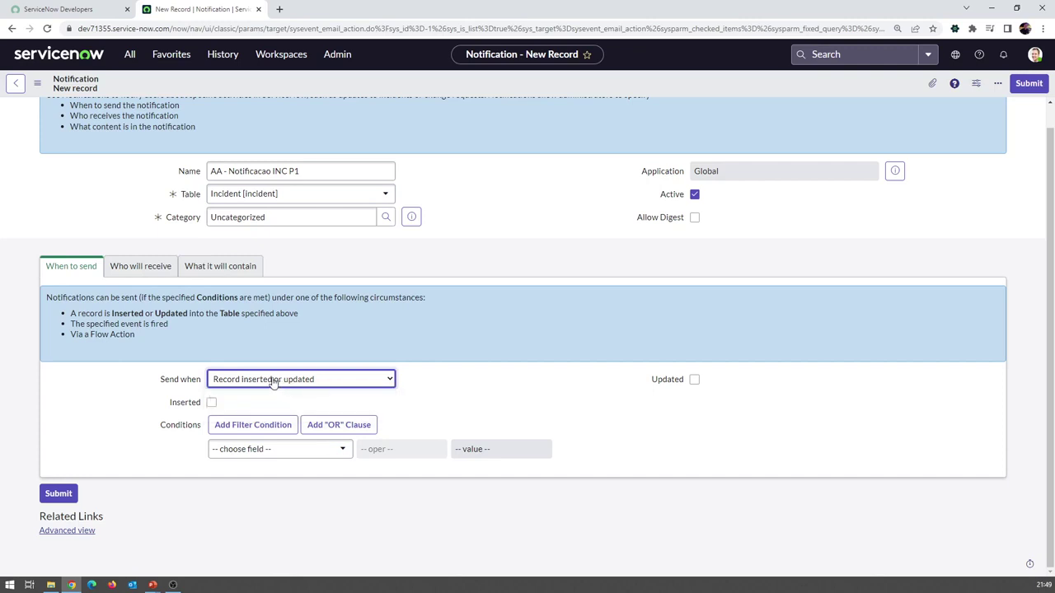
click(274, 381)
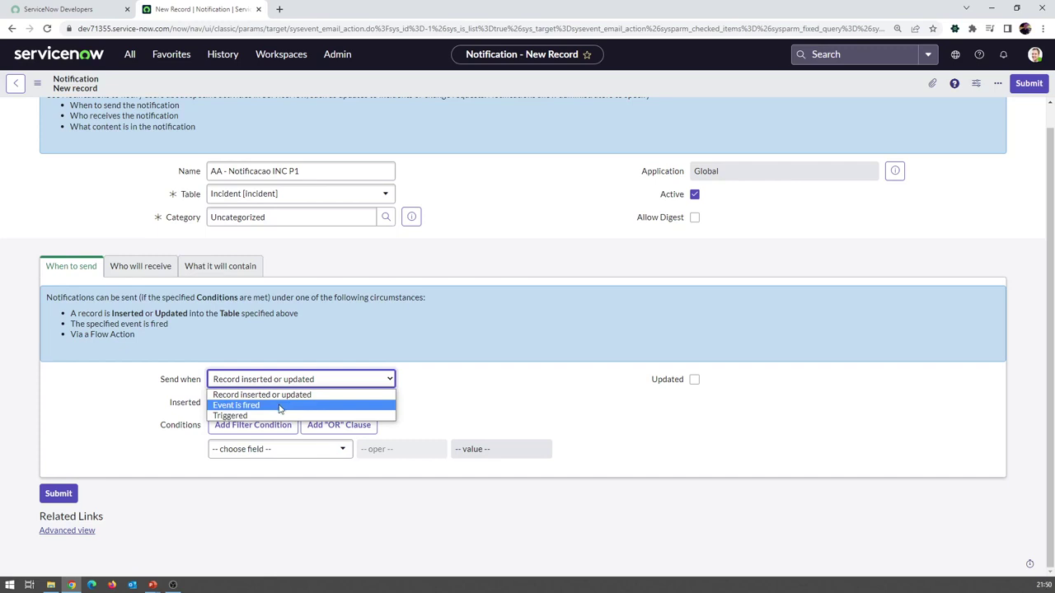
click(444, 384)
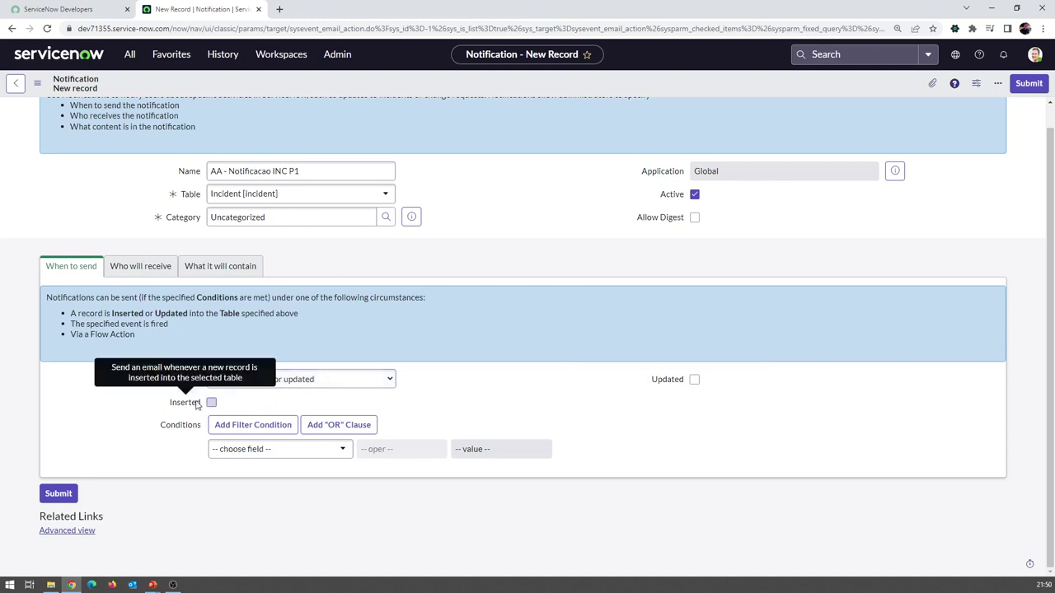
click(695, 380)
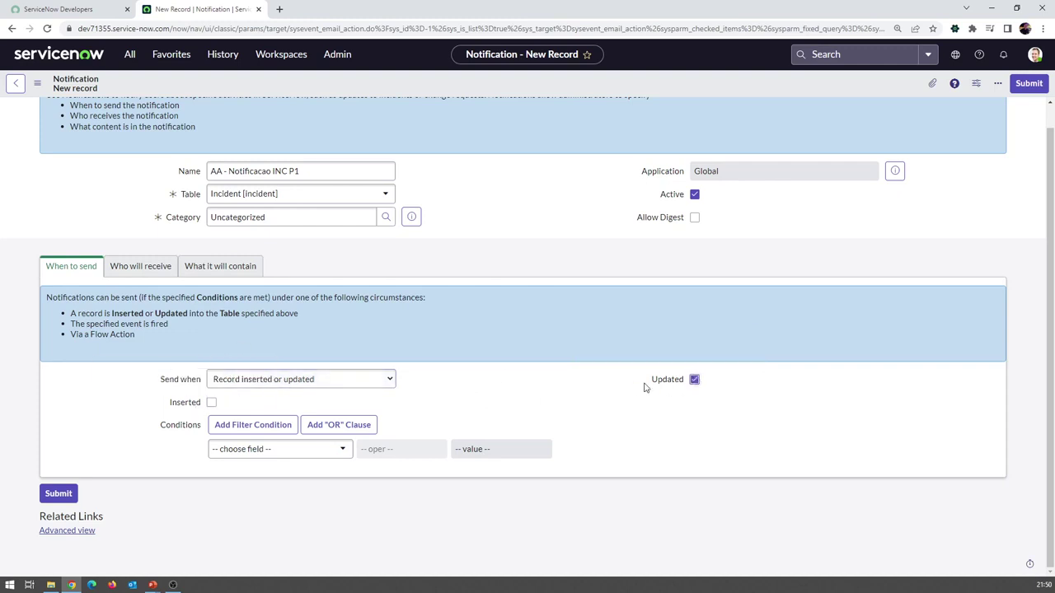
click(211, 402)
Step: Set the sending condition to Priority changes to 1 - Critical
click(311, 451)
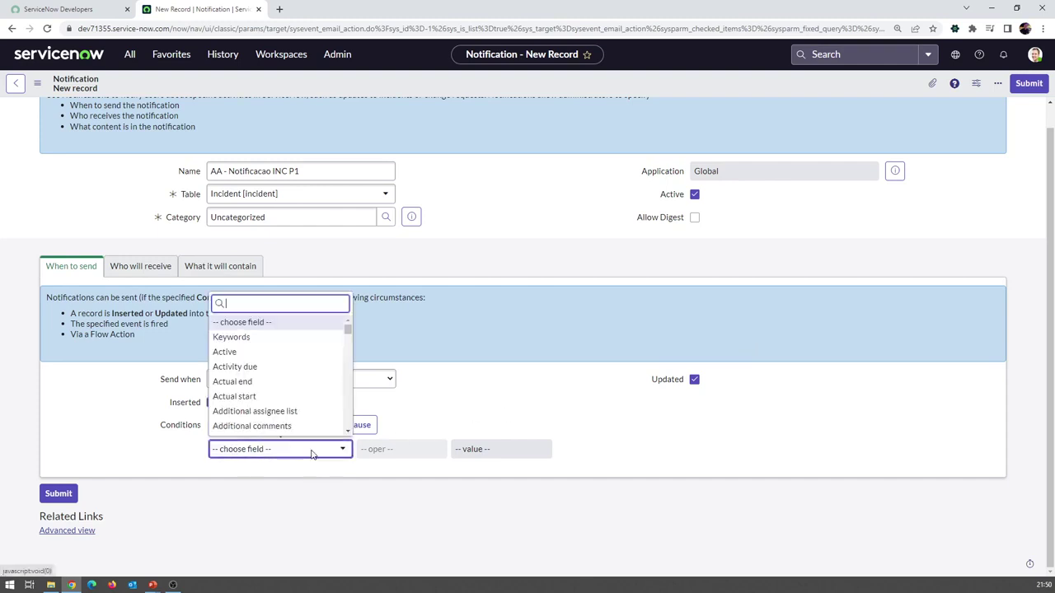
text(prio)
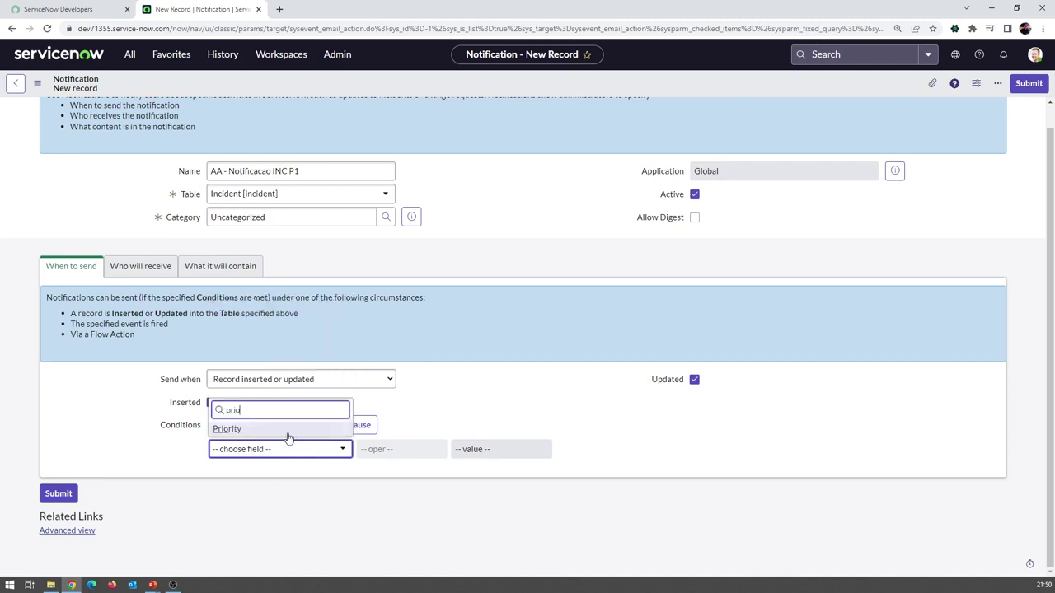
click(286, 432)
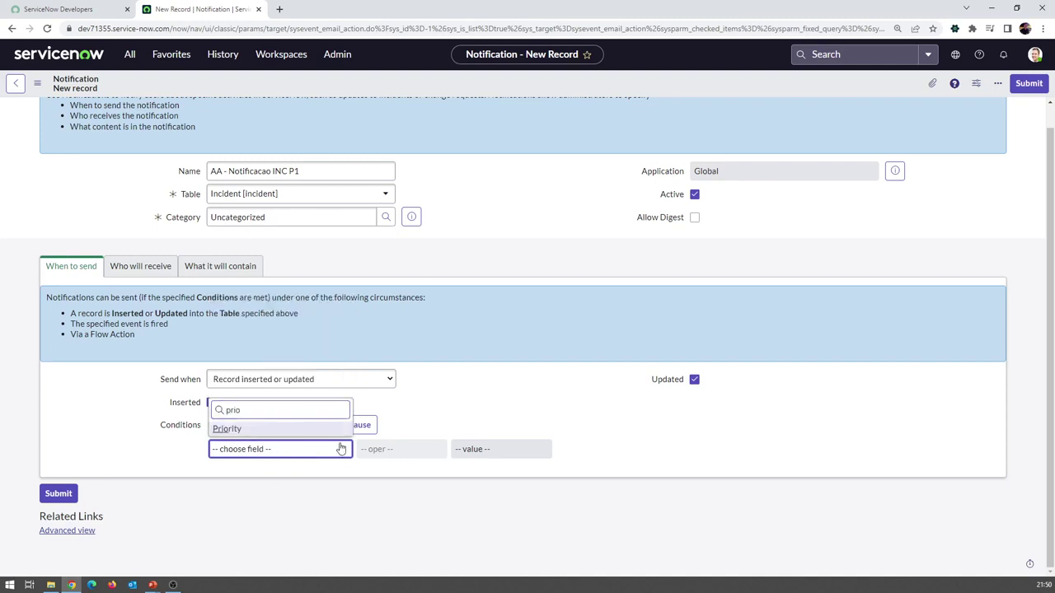
click(394, 451)
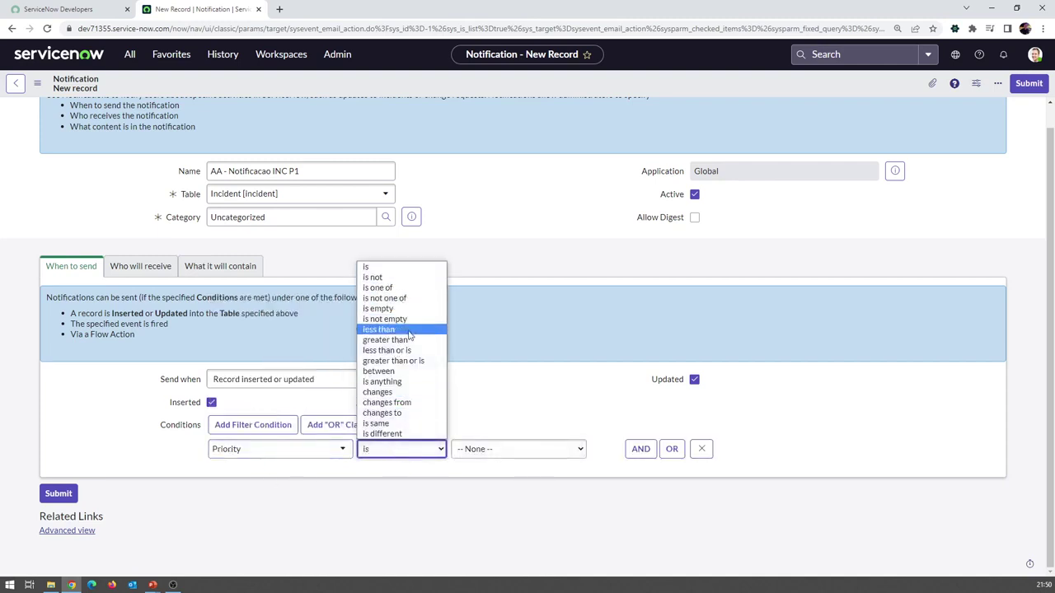
click(405, 414)
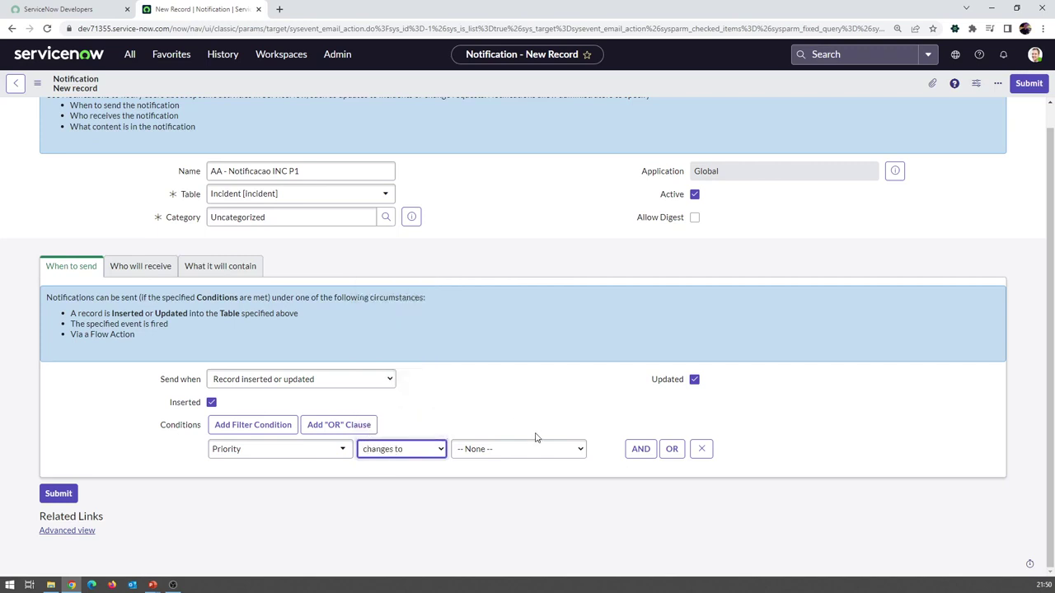
click(530, 449)
click(507, 476)
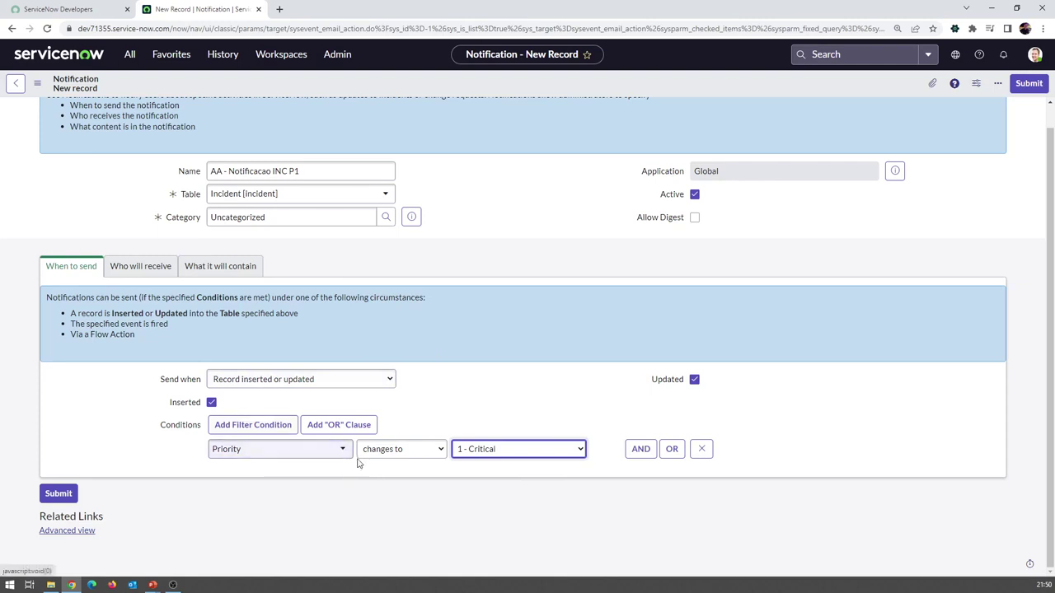
Step: Switch the Priority condition's operator to "is" and return it to "changes to"
click(425, 455)
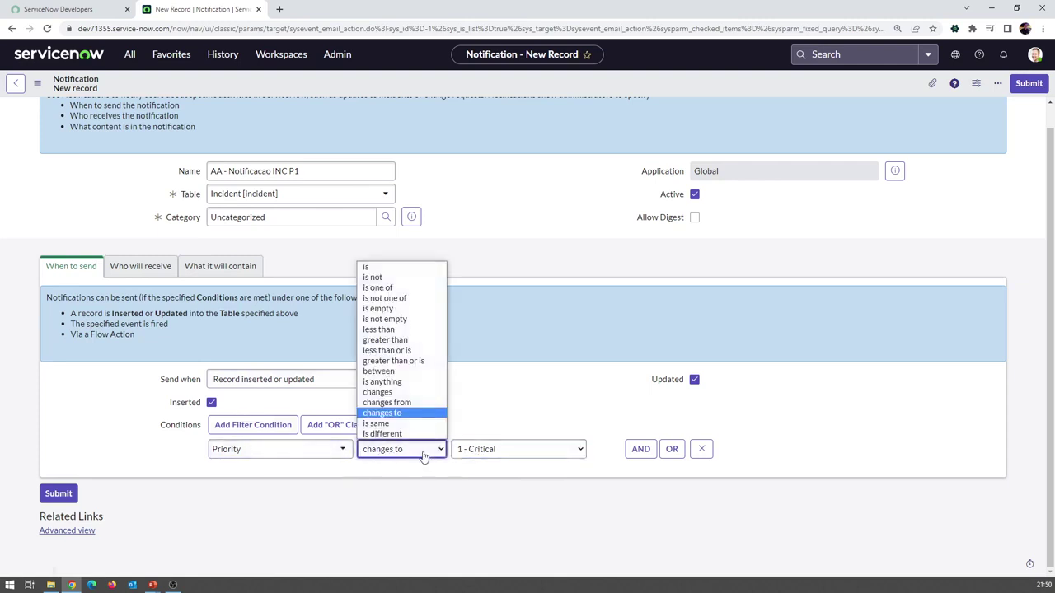
click(402, 275)
click(450, 424)
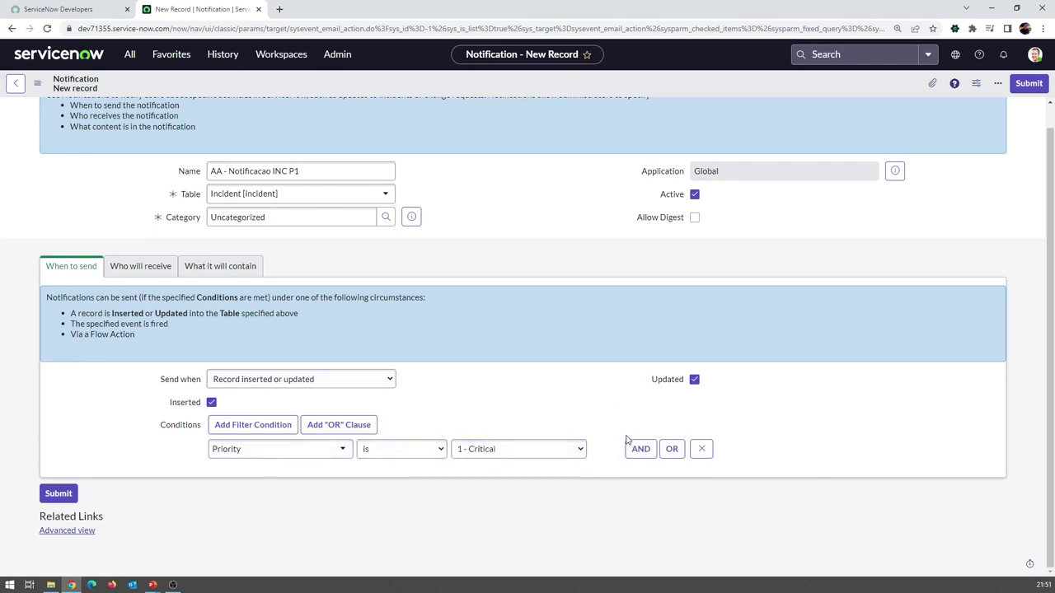
click(412, 451)
click(409, 415)
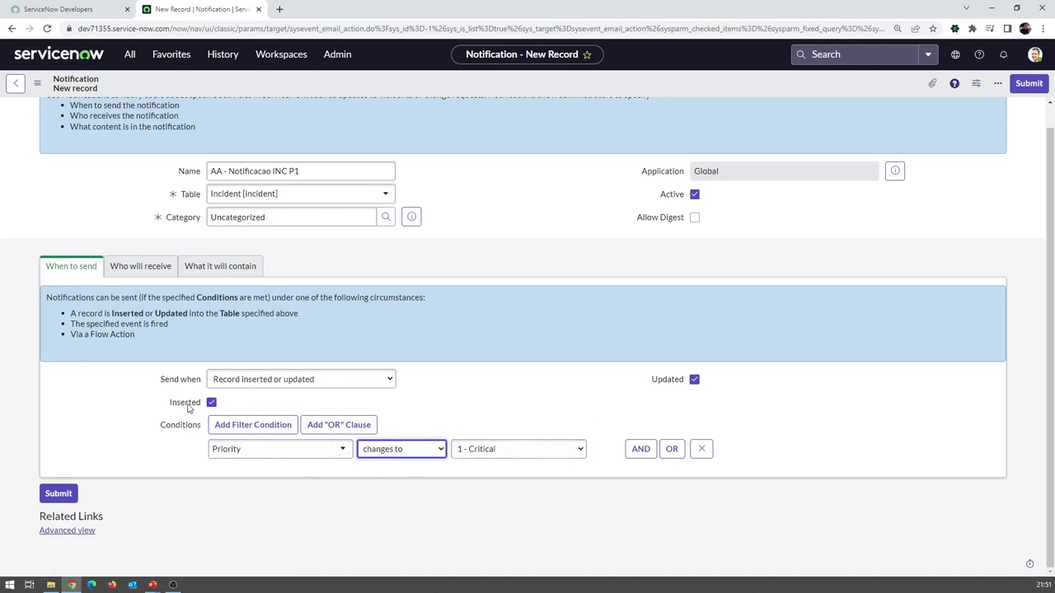
key(Tab)
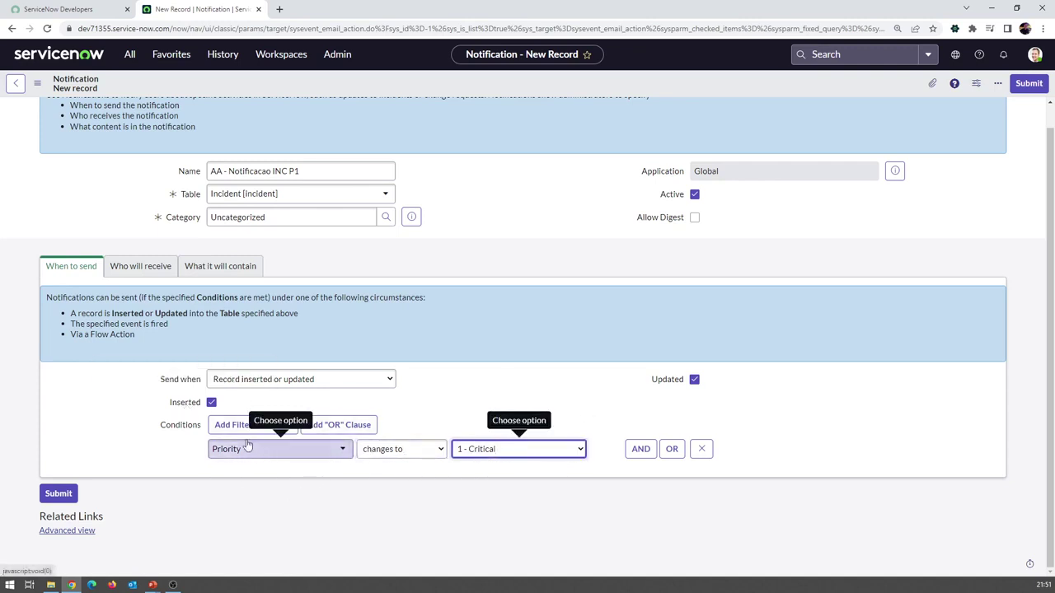
Step: In the recipient settings, add the first user in the user lookup to the Users field and lock it
click(128, 272)
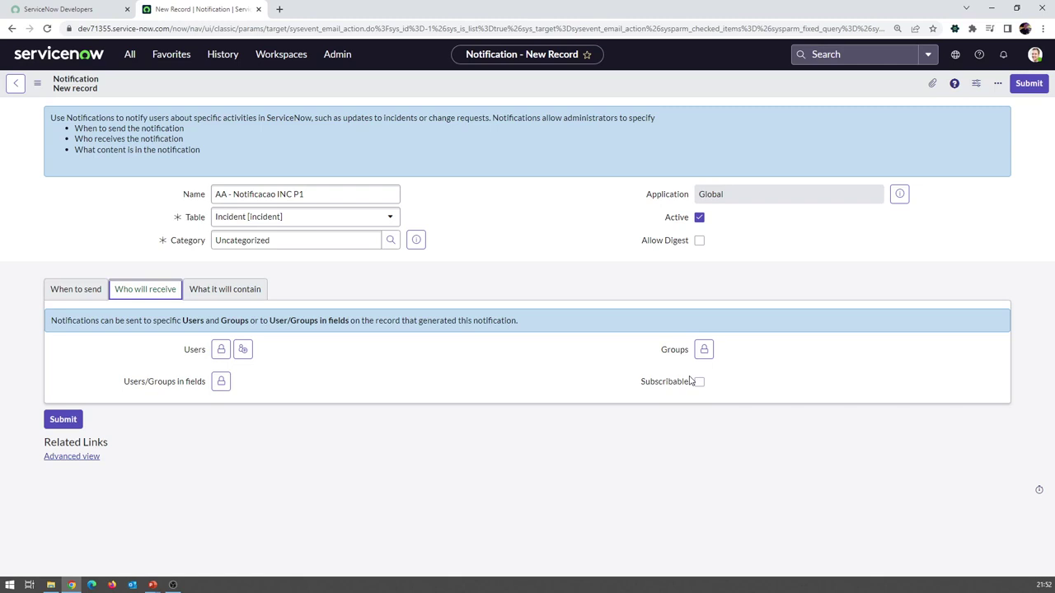
click(219, 350)
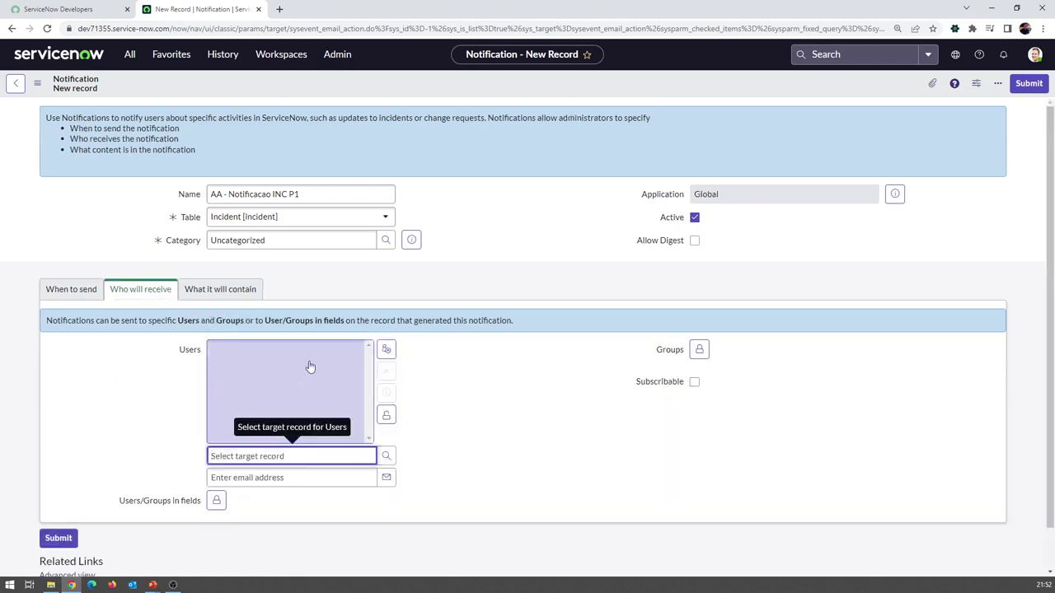
click(388, 456)
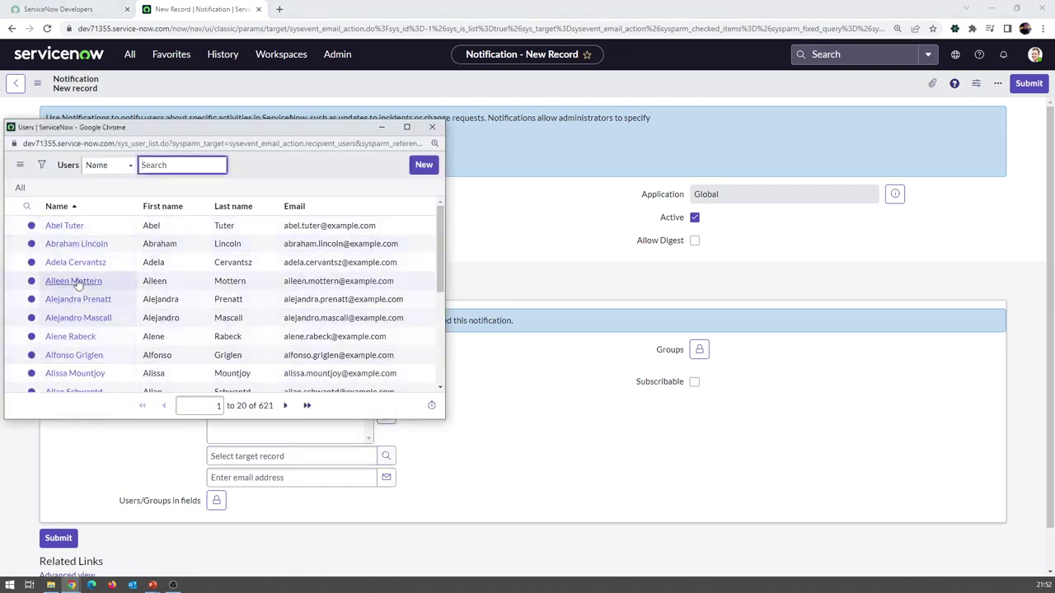
click(66, 227)
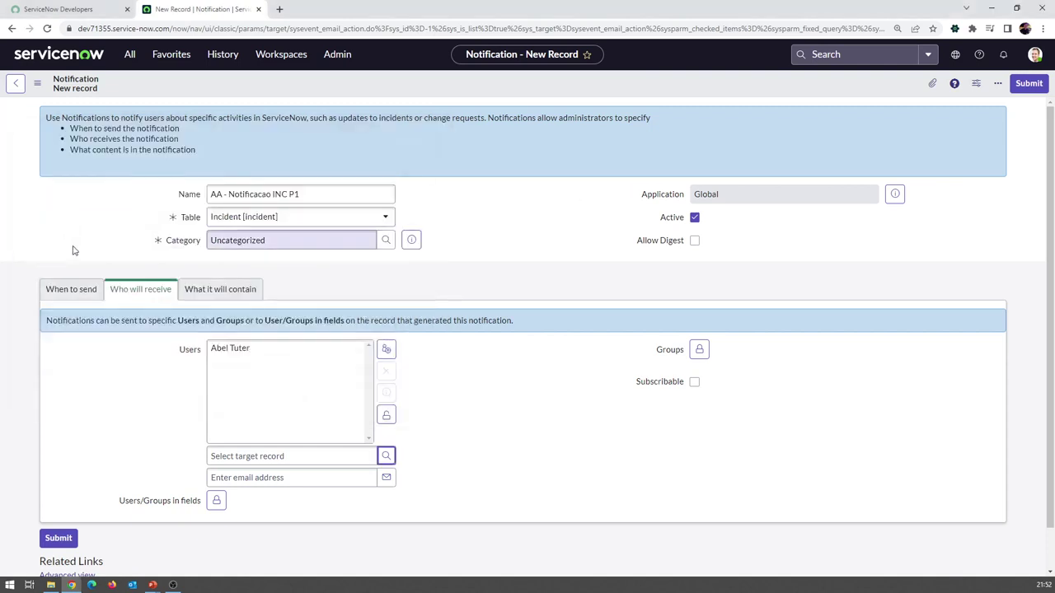
click(385, 414)
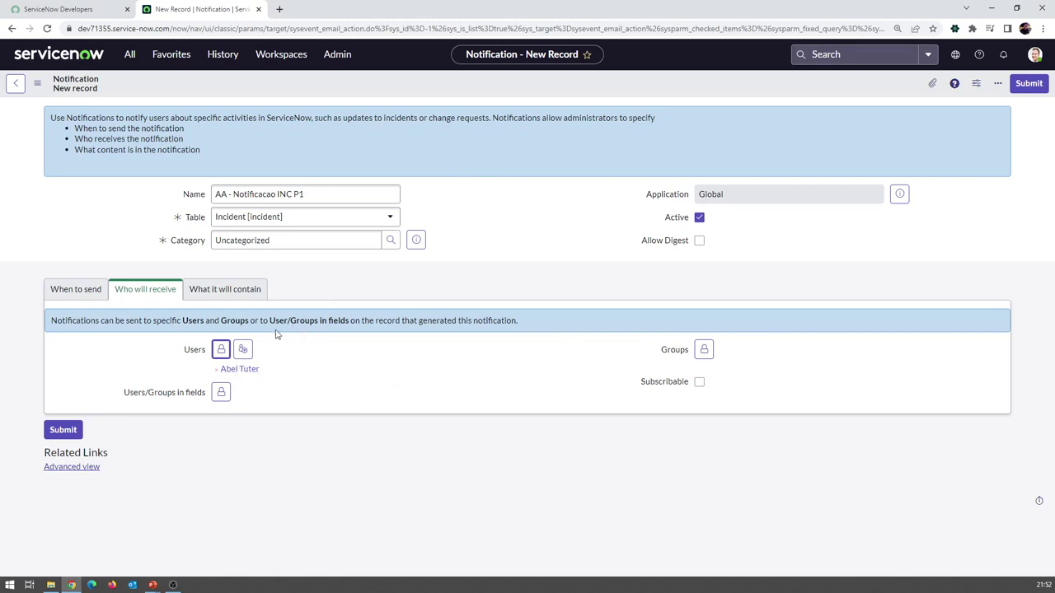
Step: Unlock the Users field and remove the selected user from the recipients
click(221, 349)
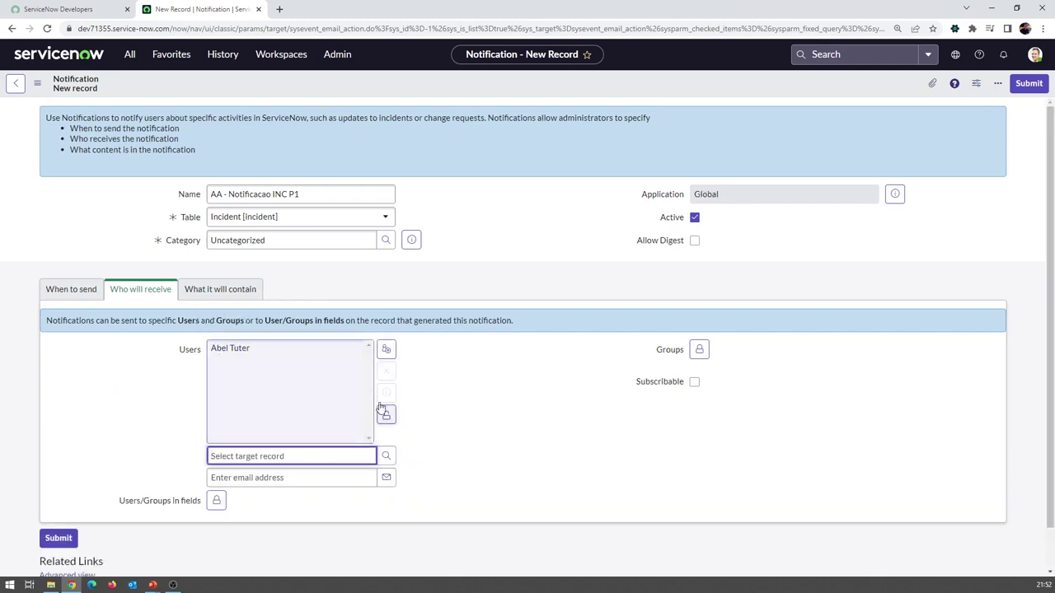
click(305, 349)
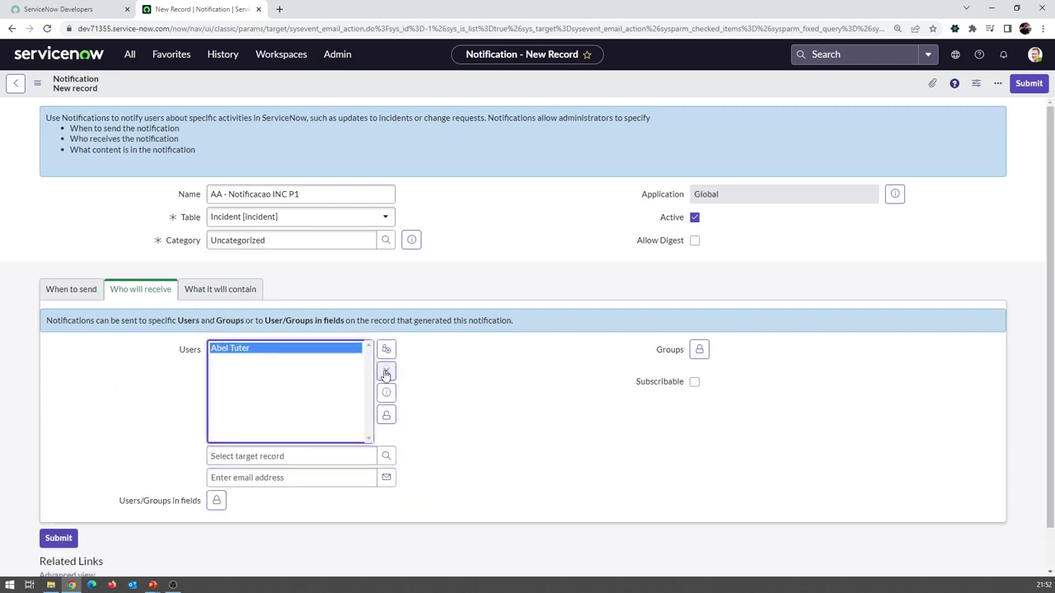
click(388, 372)
Step: Start entering a recipient email address, clear the entry and lock the Users field
click(305, 478)
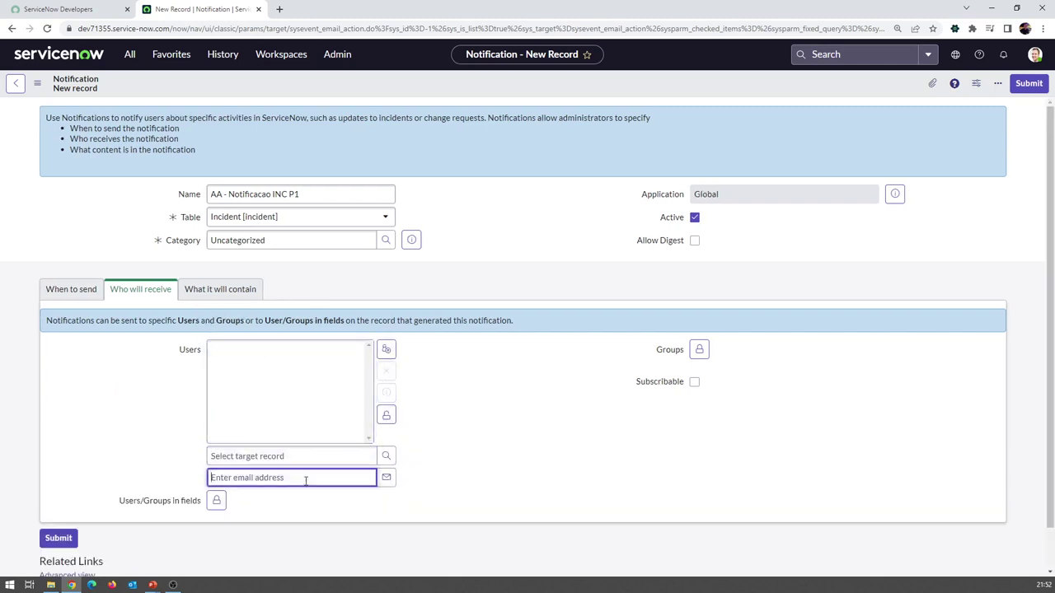
text(dg)
key(BackSpace)
key(BackSpace)
key(BackSpace)
key(BackSpace)
key(BackSpace)
key(BackSpace)
key(BackSpace)
key(BackSpace)
click(387, 416)
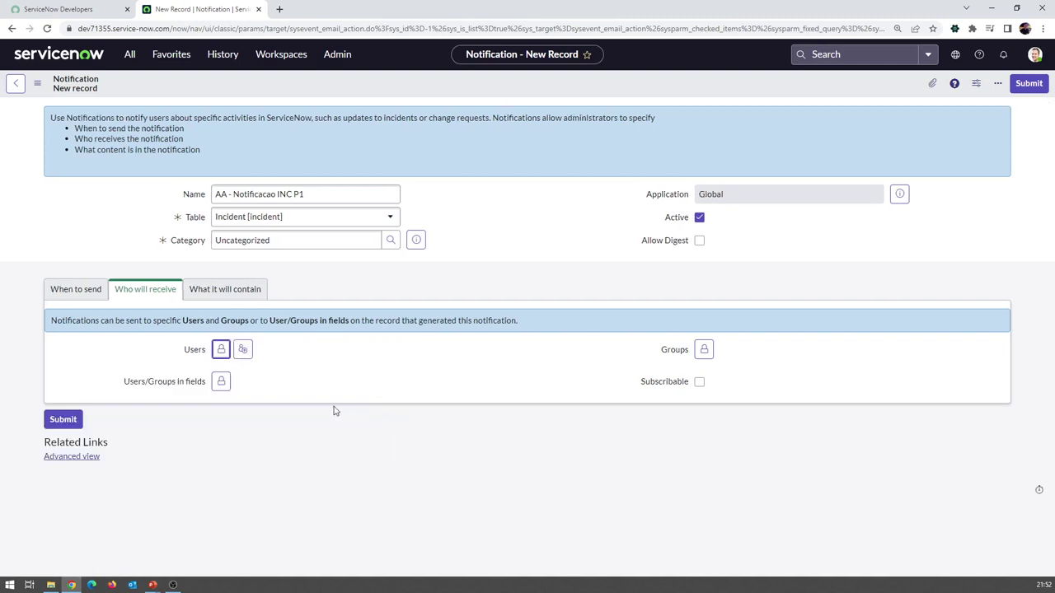
Step: Add the Database group to the notification's Groups recipients and lock the field
click(702, 349)
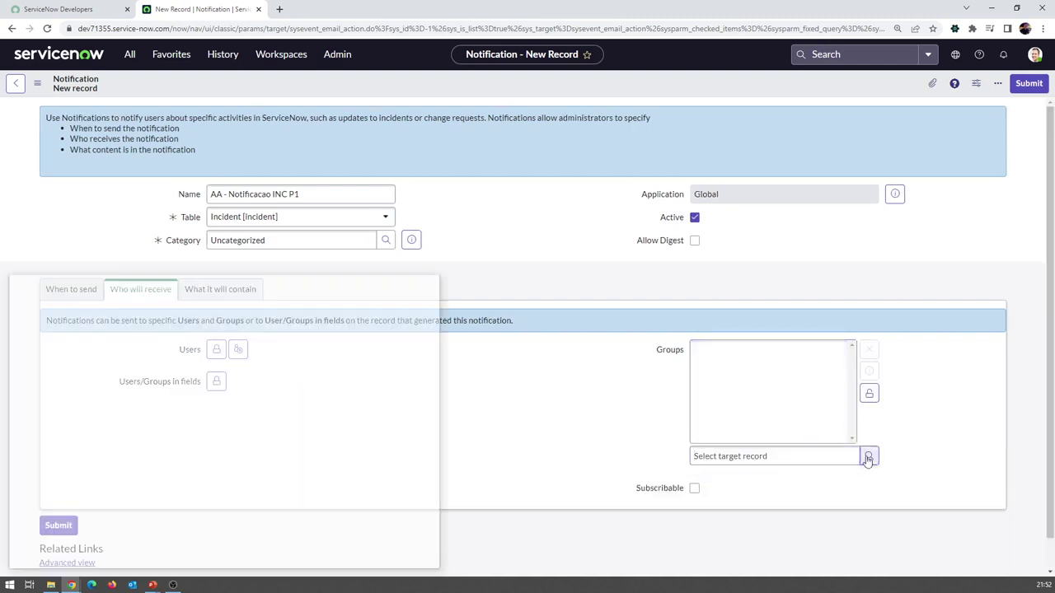
scroll(165, 387, down, 3)
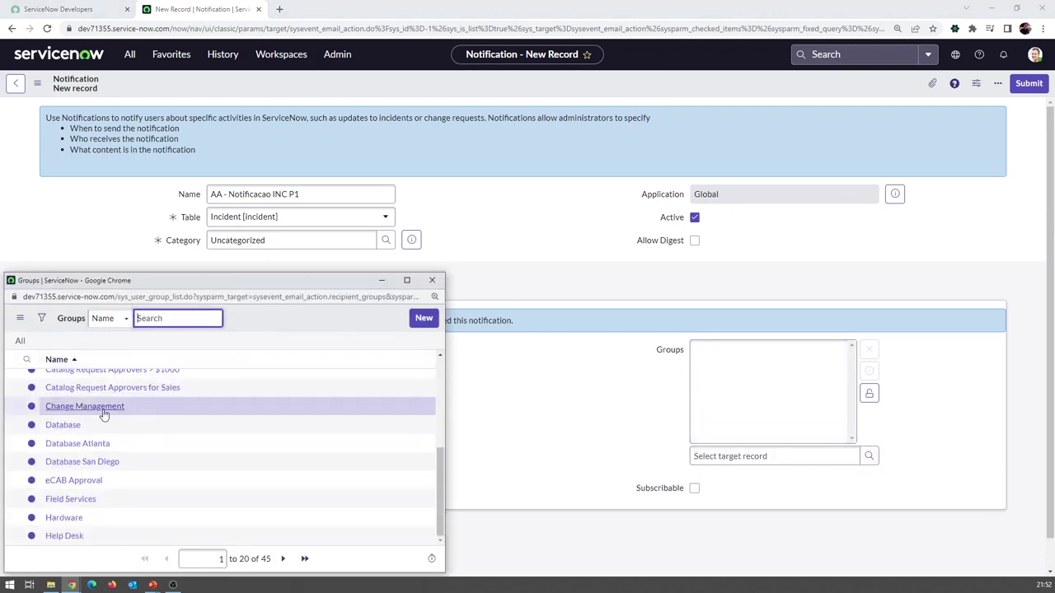
click(64, 424)
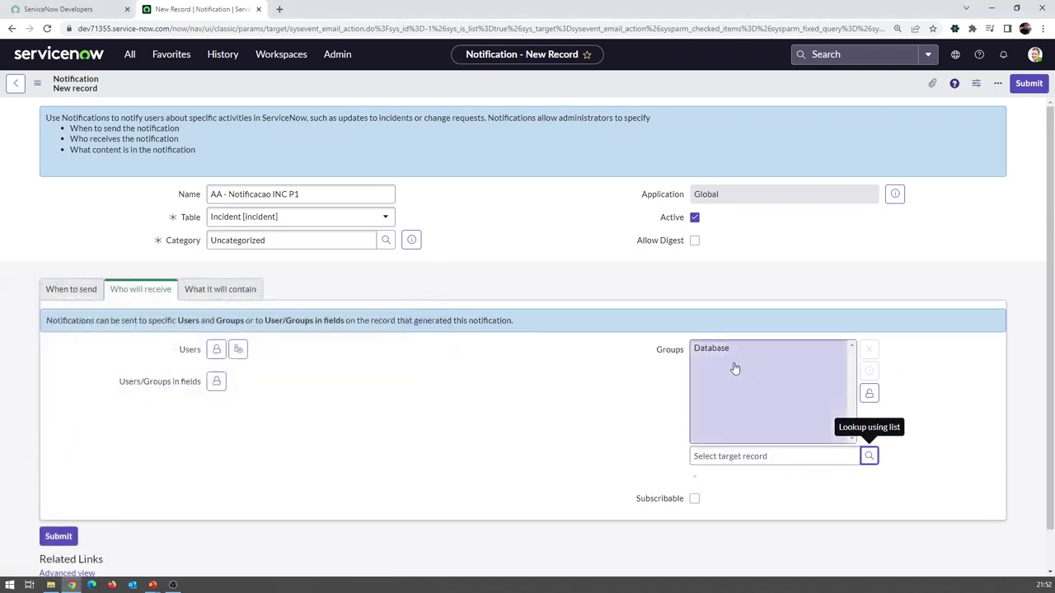
click(867, 395)
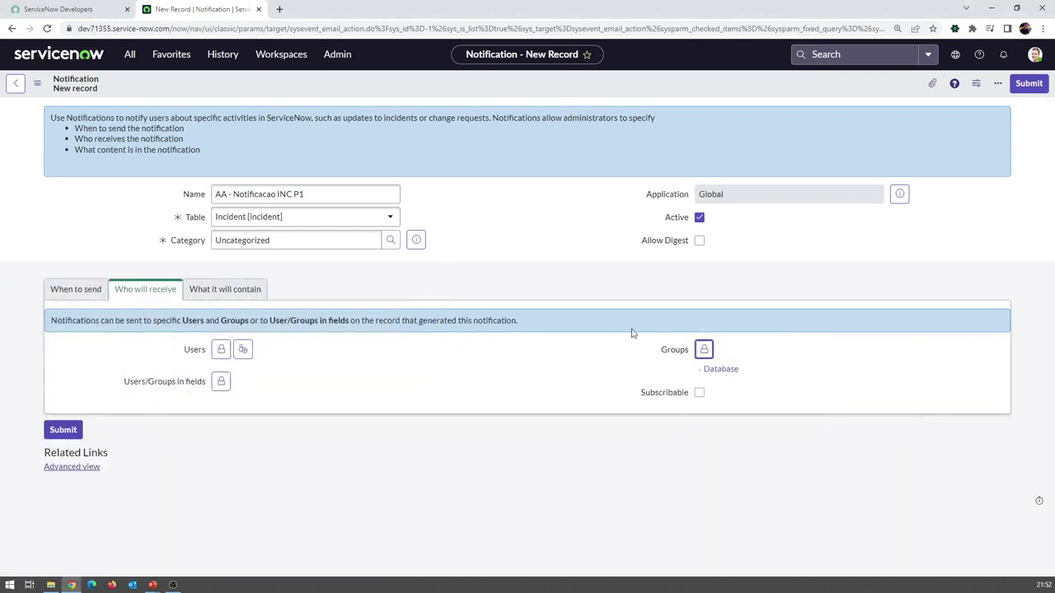
Step: Unlock the Groups field, remove the Database group from the recipients and lock the field again
click(704, 349)
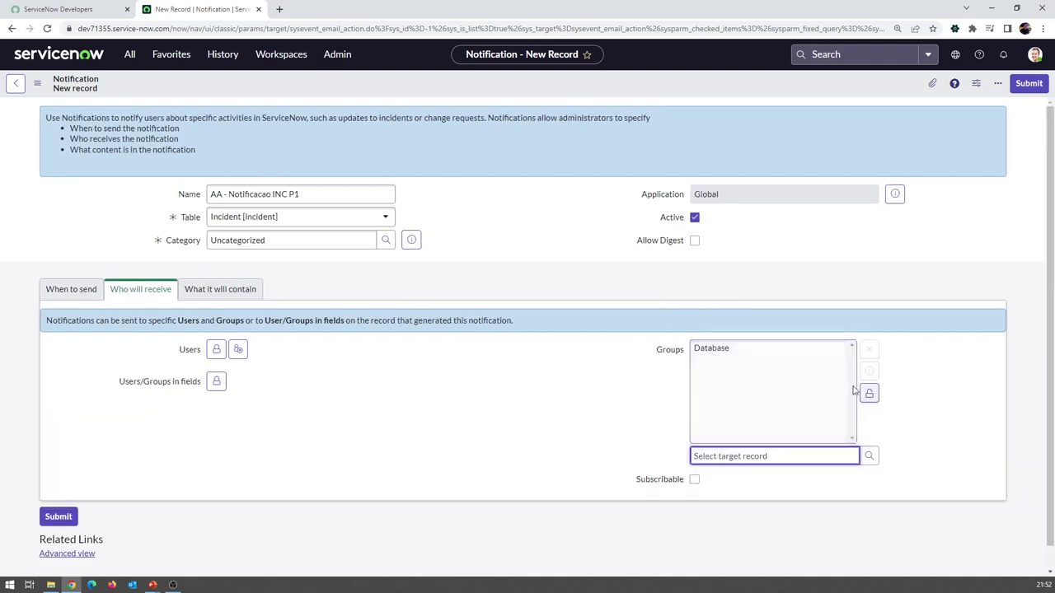
click(774, 349)
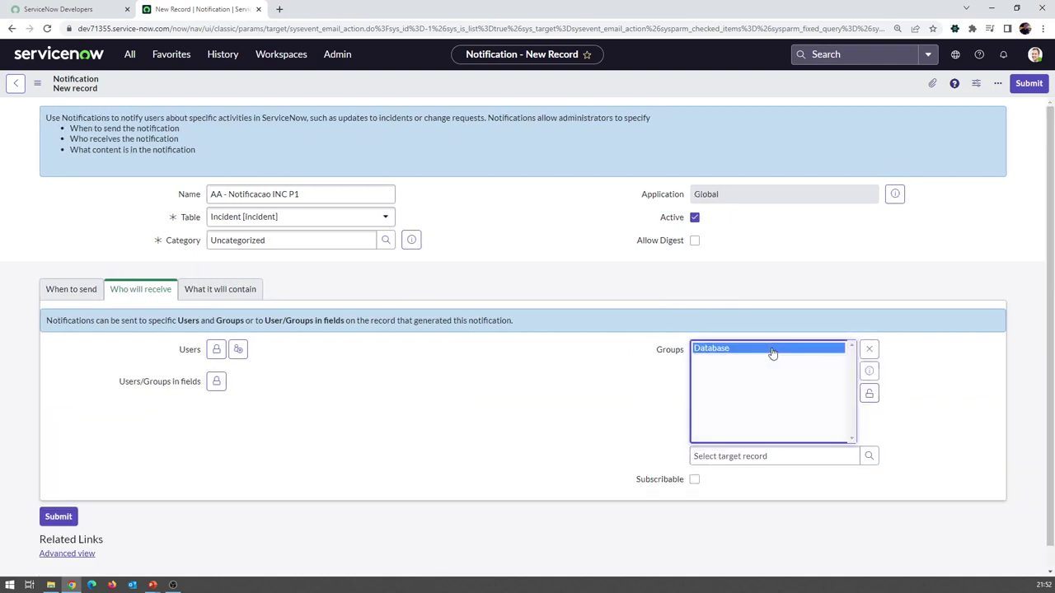
click(870, 351)
click(868, 393)
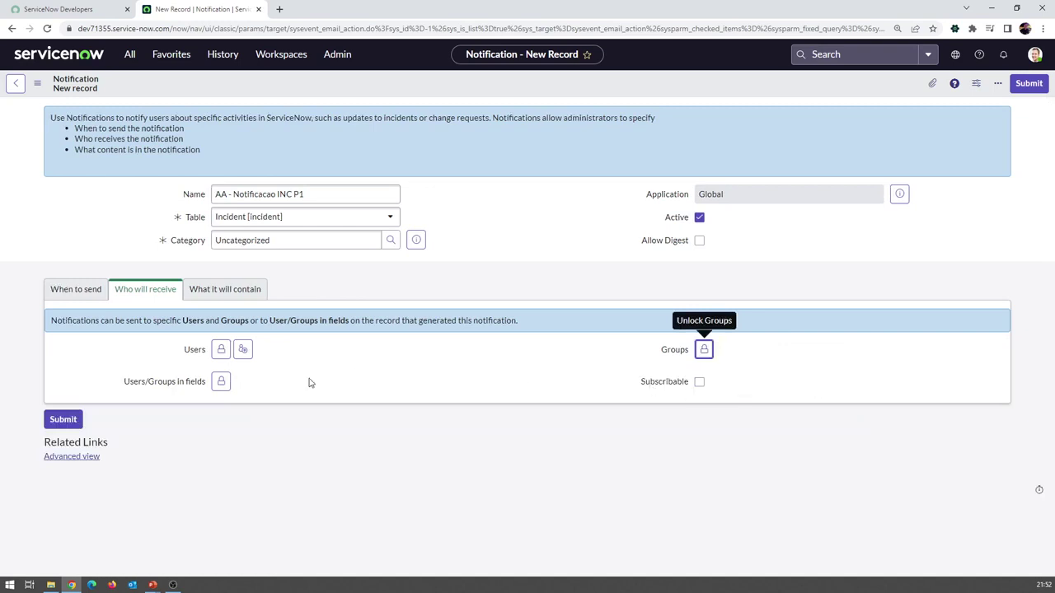
Step: Review the notification's sending conditions, return to the recipient settings and leave Users/Groups in fields locked
click(221, 382)
click(97, 293)
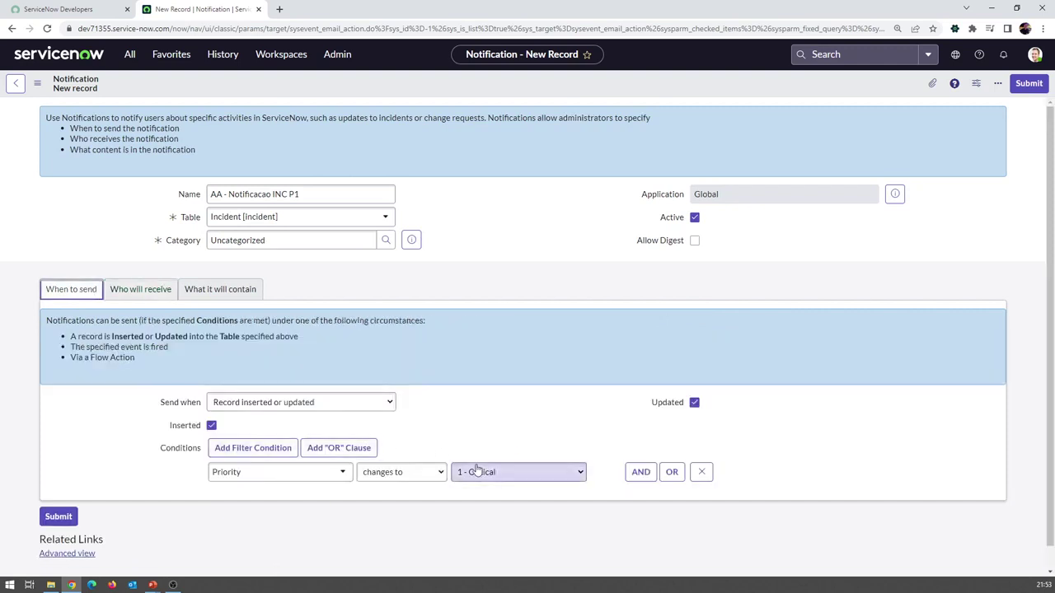
click(144, 291)
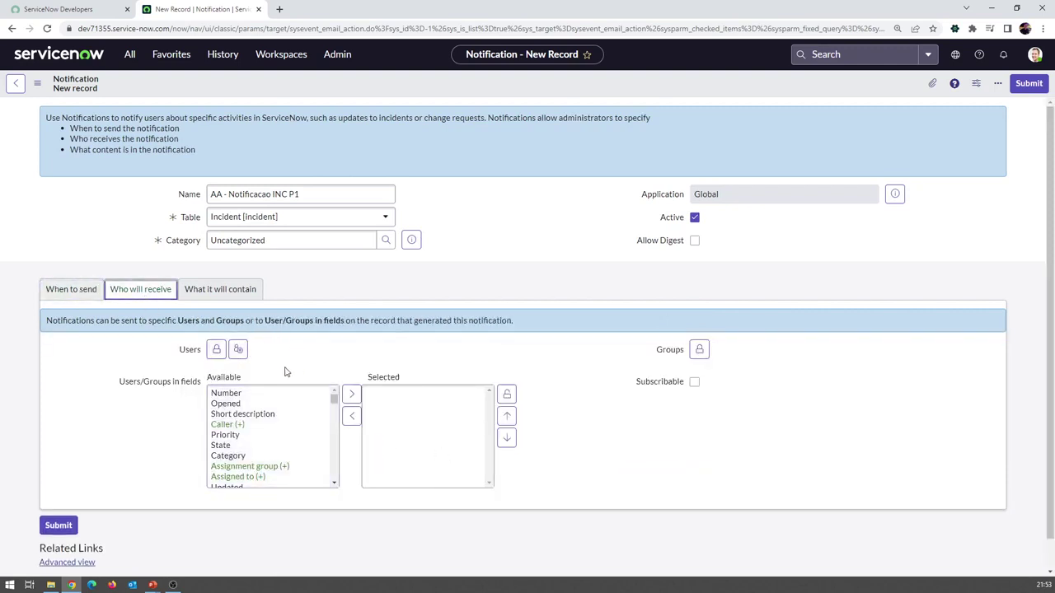
click(506, 395)
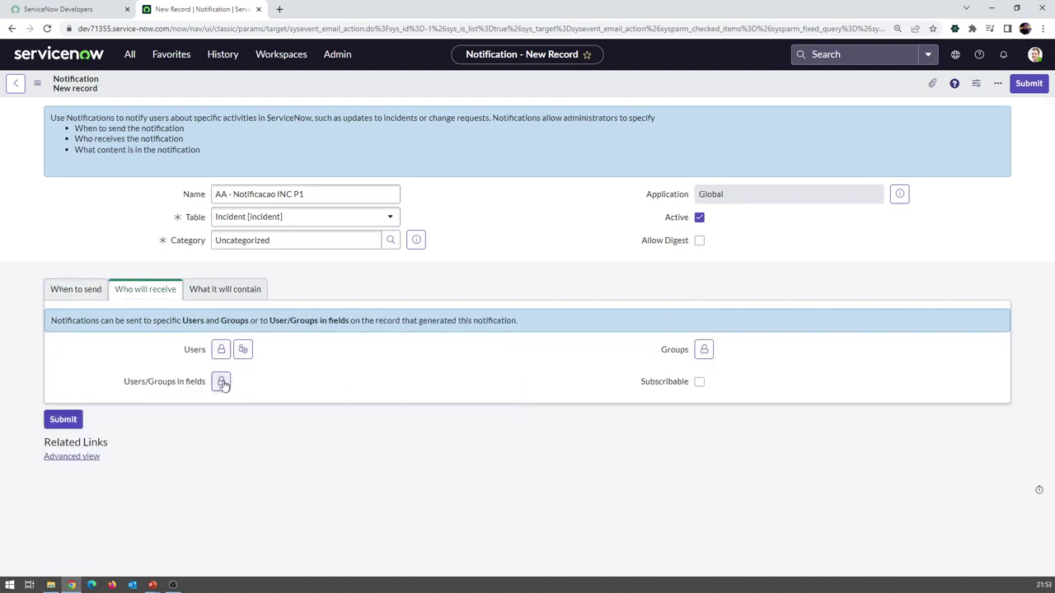
Step: Unlock Users/Groups in fields and add Assignment group to the selected recipient fields
click(221, 381)
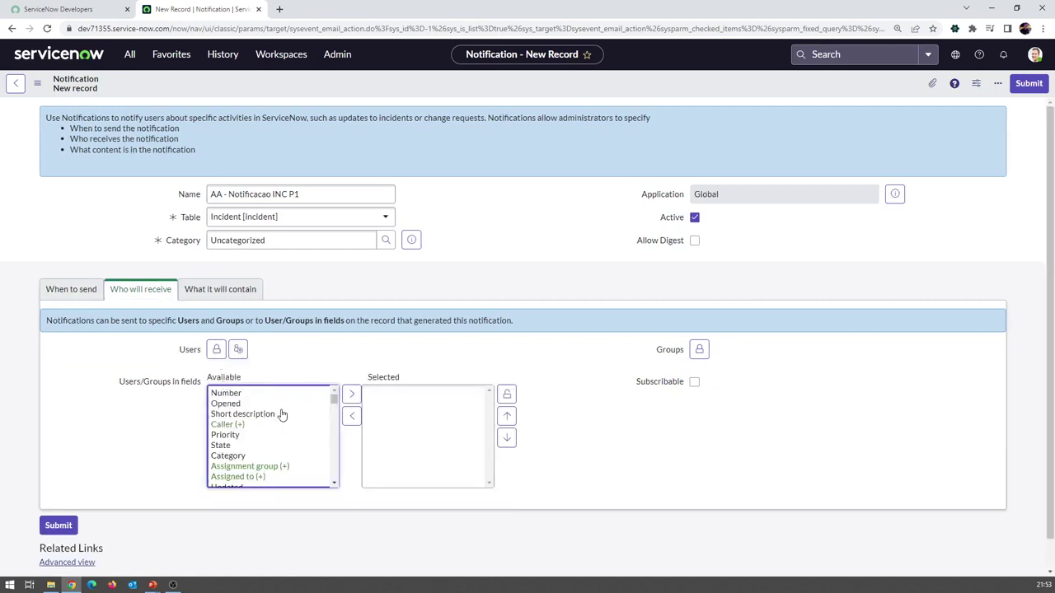
scroll(281, 414, down, 2)
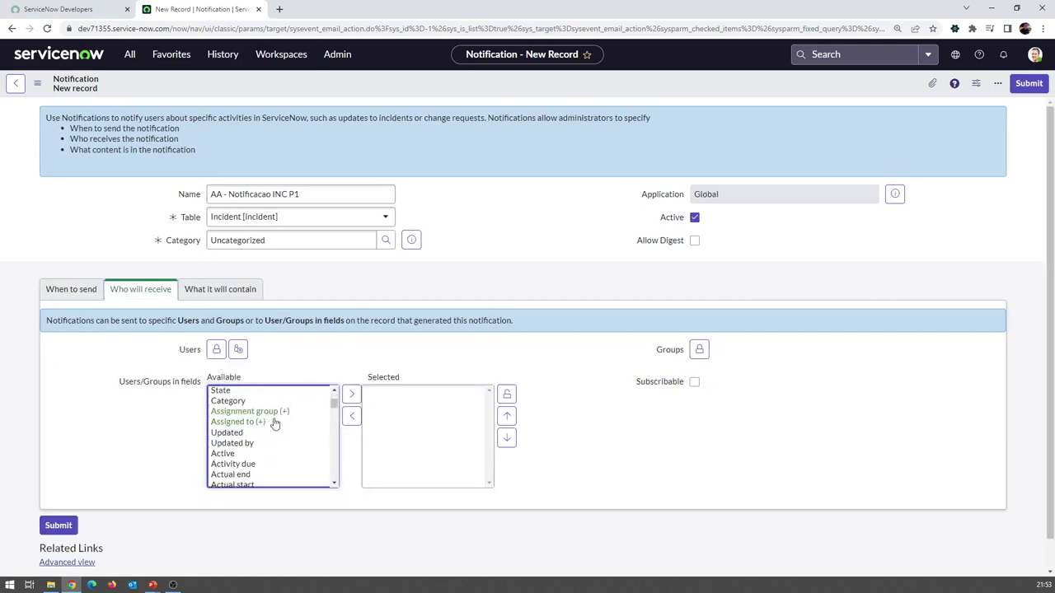
click(265, 413)
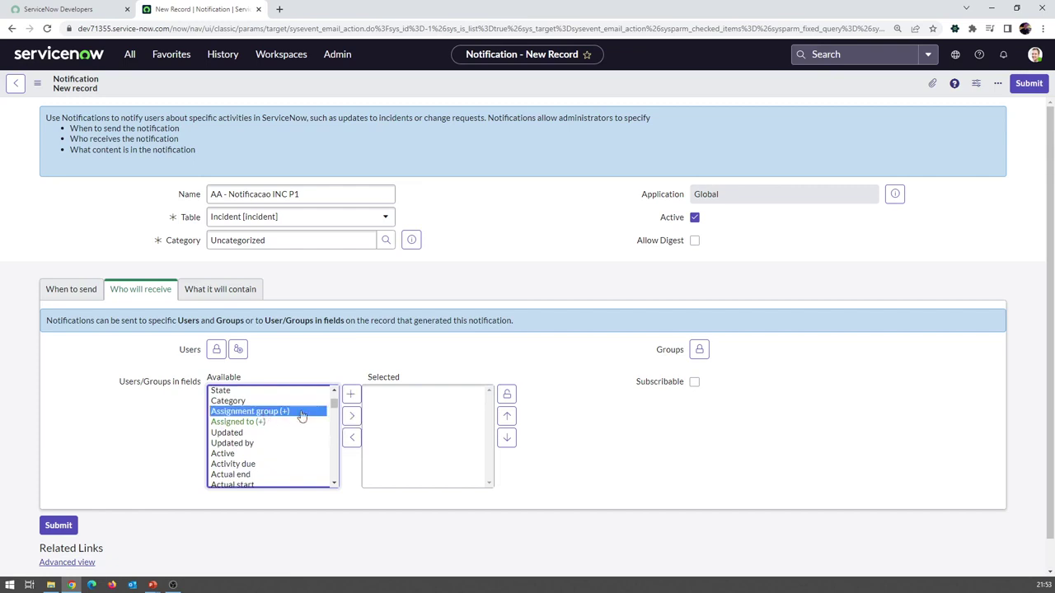
click(352, 417)
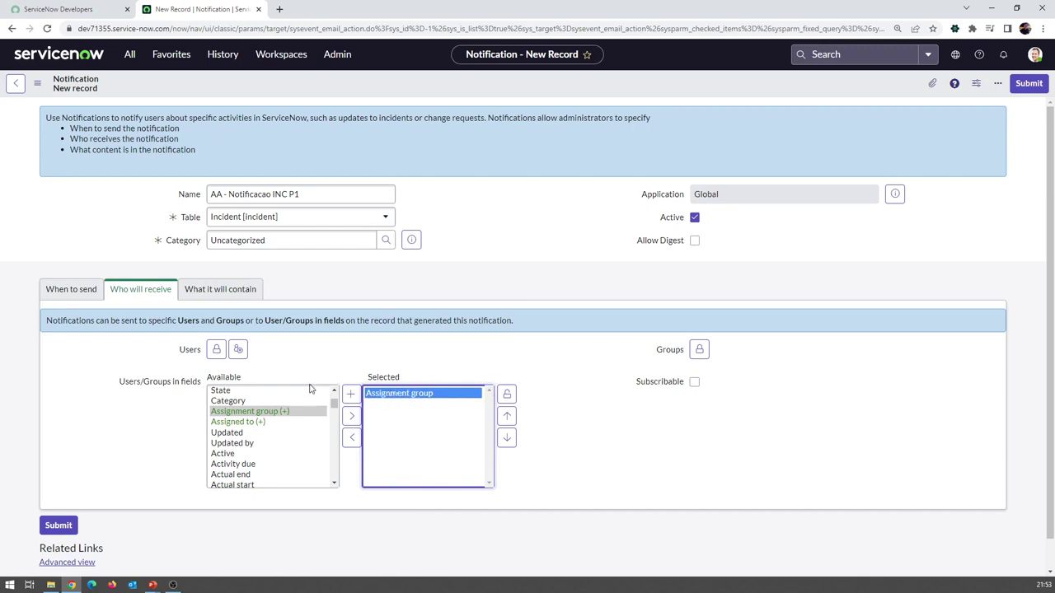
Step: Expand Assignment group's related fields, add its Manager to the selected recipient fields and lock Users/Groups in fields
click(262, 413)
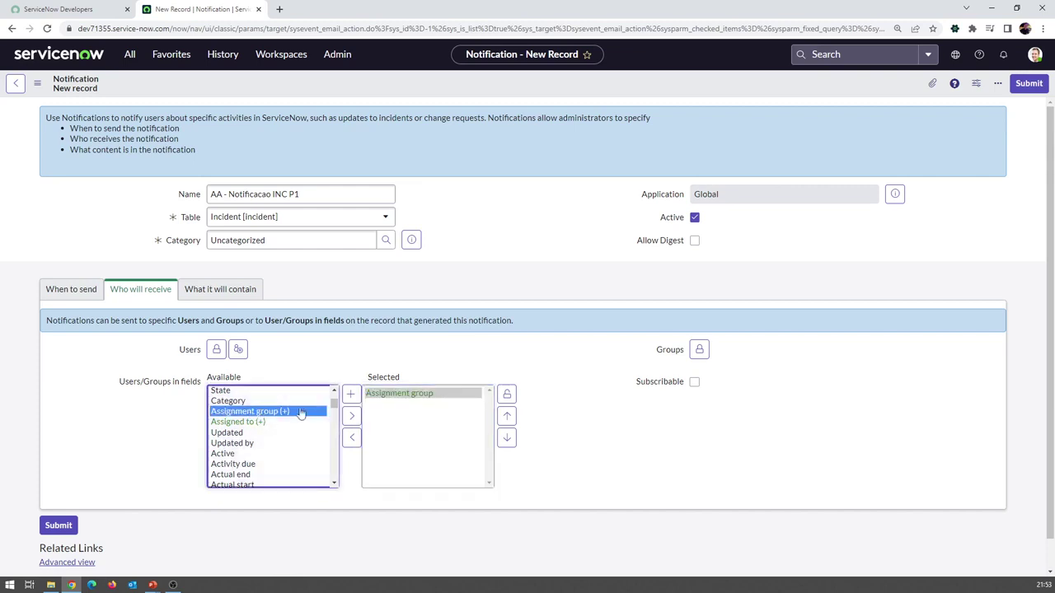
click(350, 395)
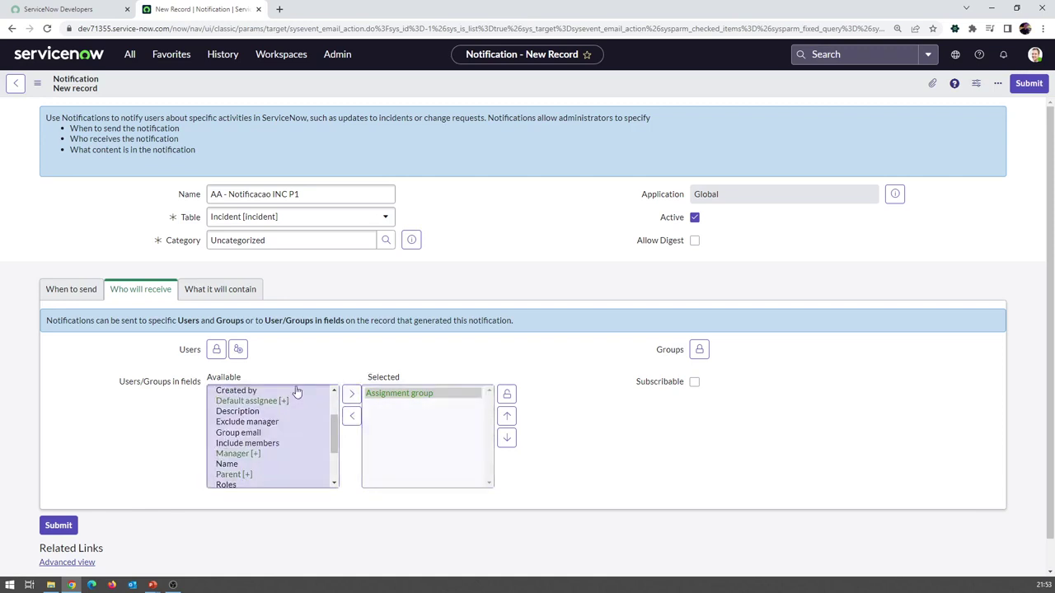
scroll(310, 440, up, 2)
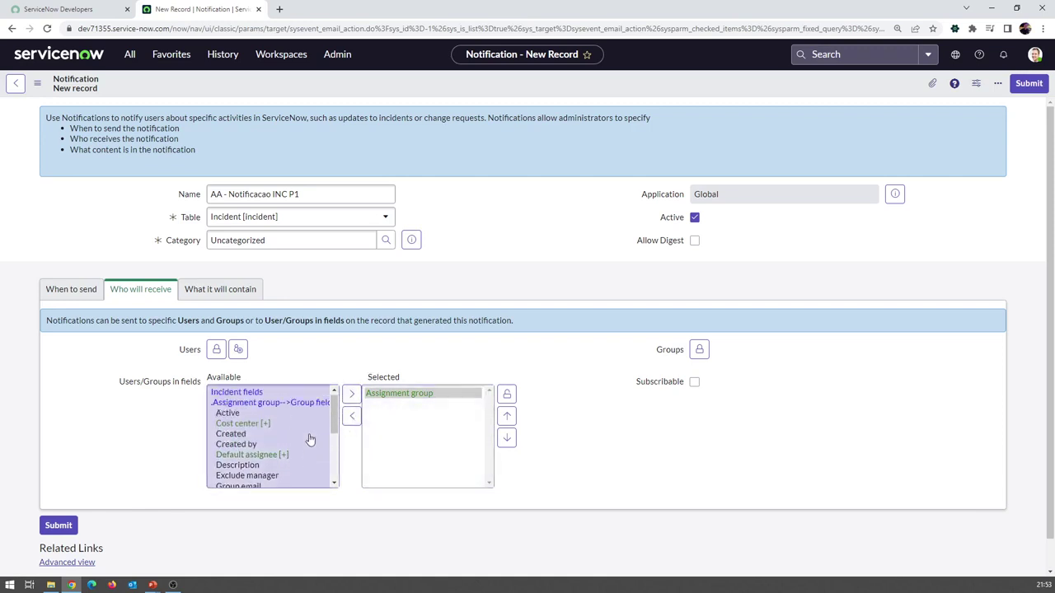
scroll(273, 420, down, 2)
scroll(273, 418, up, 2)
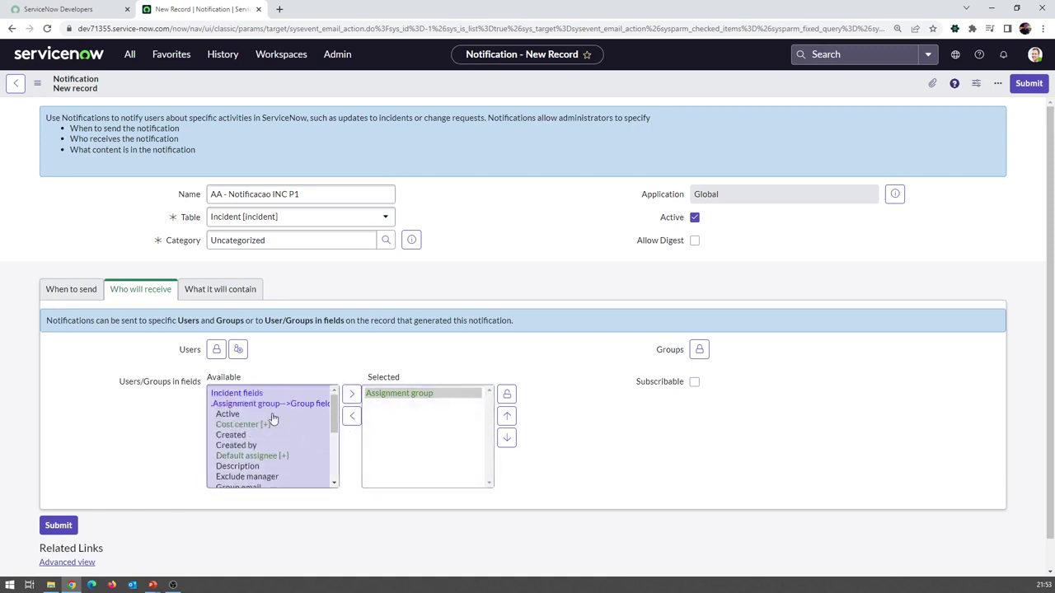
scroll(271, 415, down, 2)
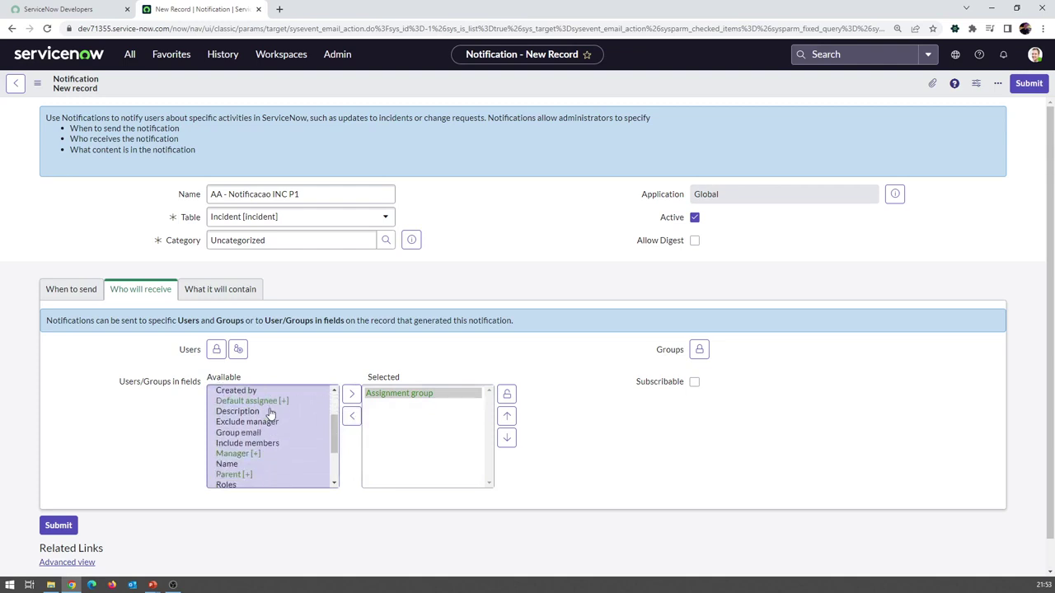
scroll(269, 416, down, 2)
click(262, 400)
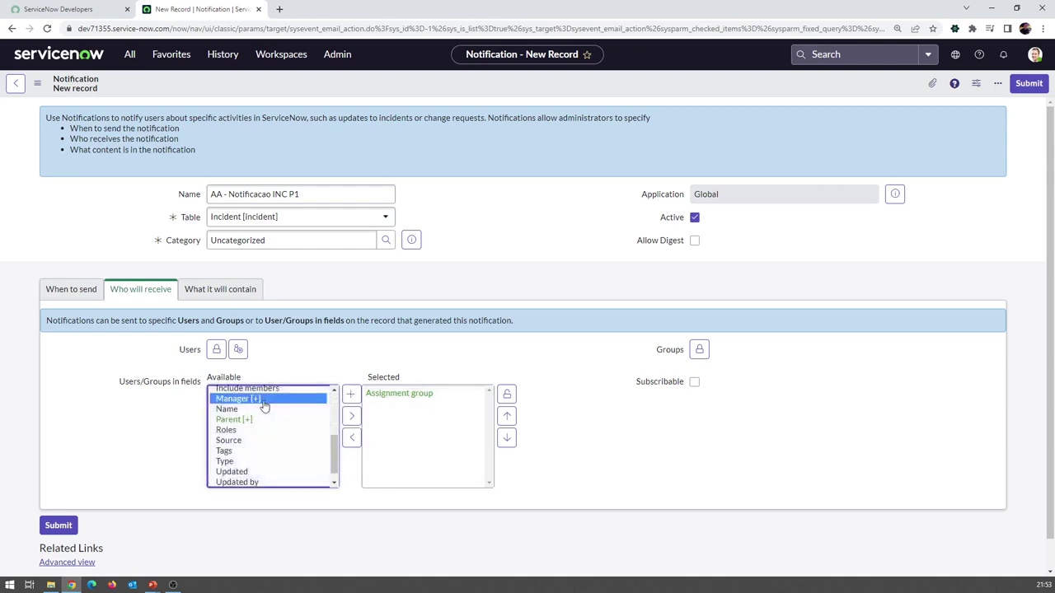
click(351, 415)
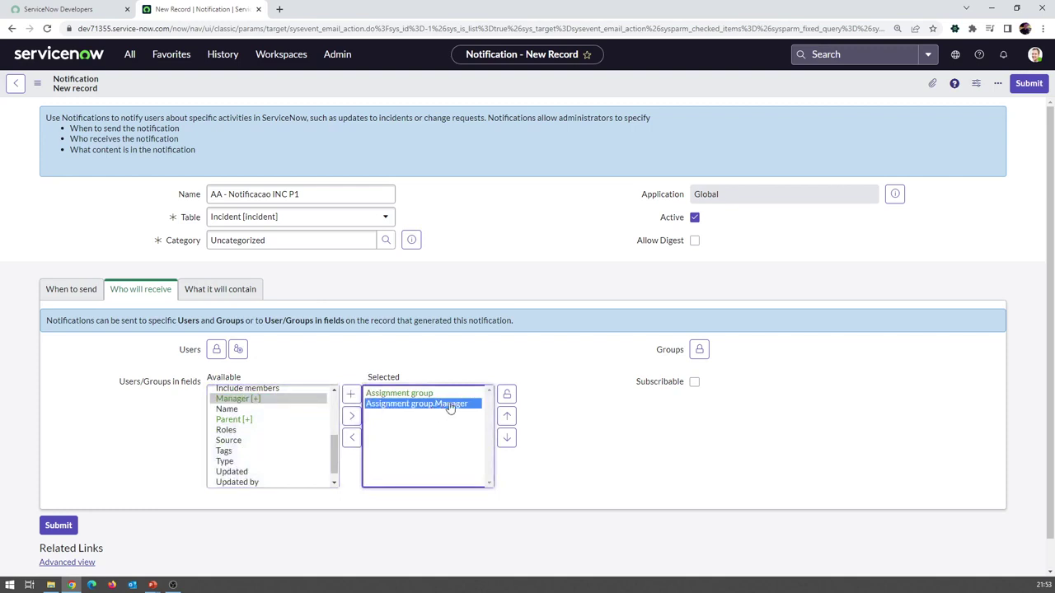
click(507, 396)
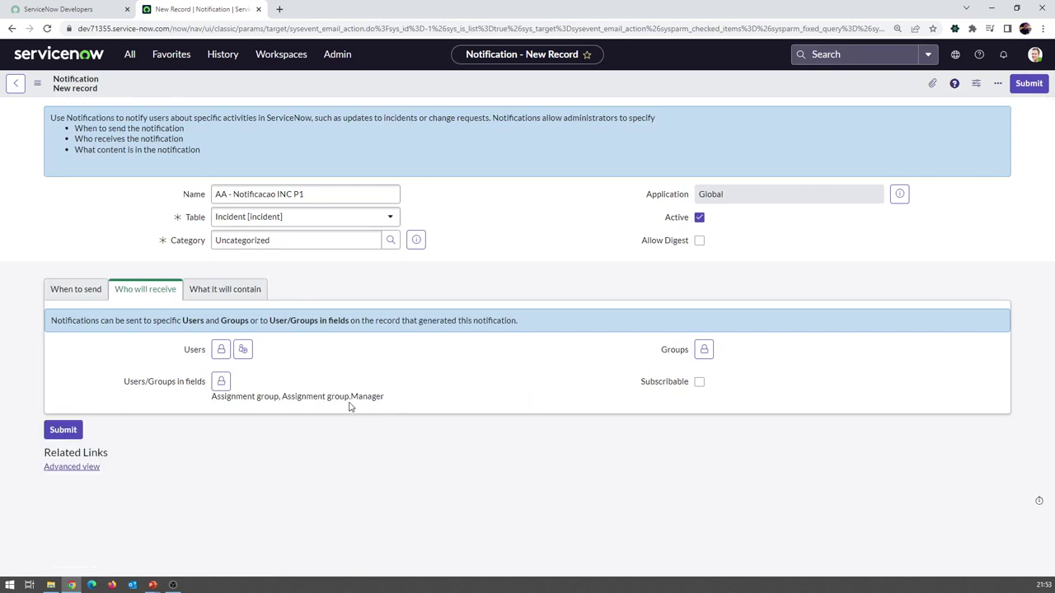
Step: In the notification's content settings, set the Subject to "Um novo Incidente foi escalado a P1 - Incidente:"
click(233, 292)
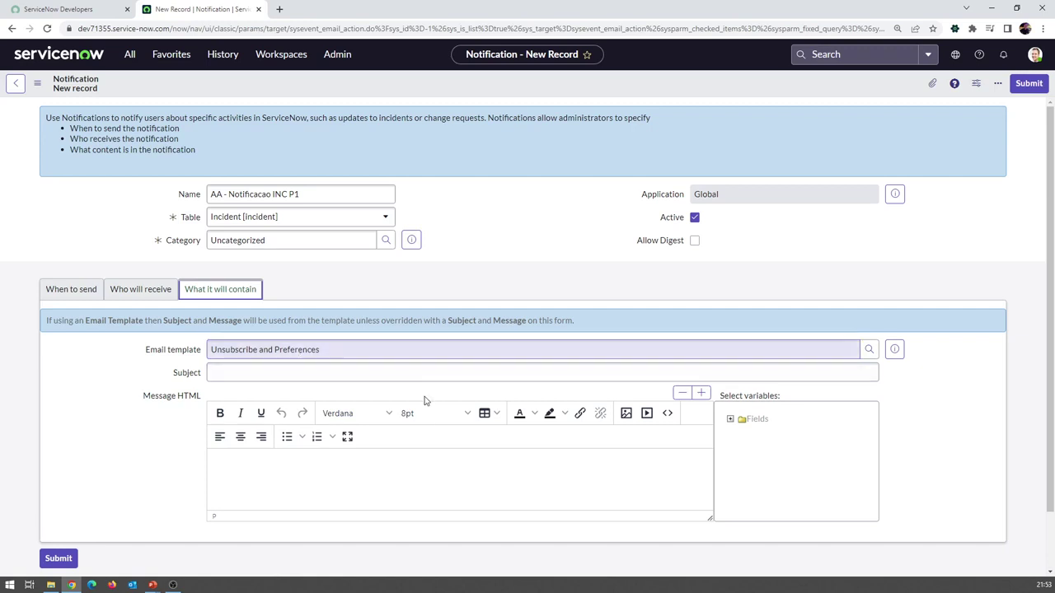
click(244, 371)
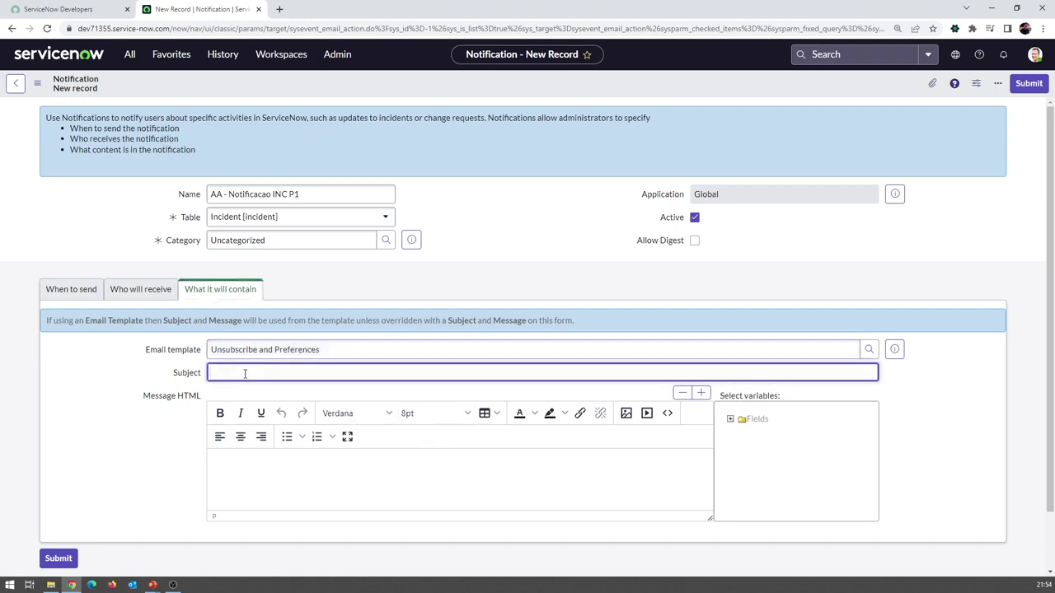
text(Um)
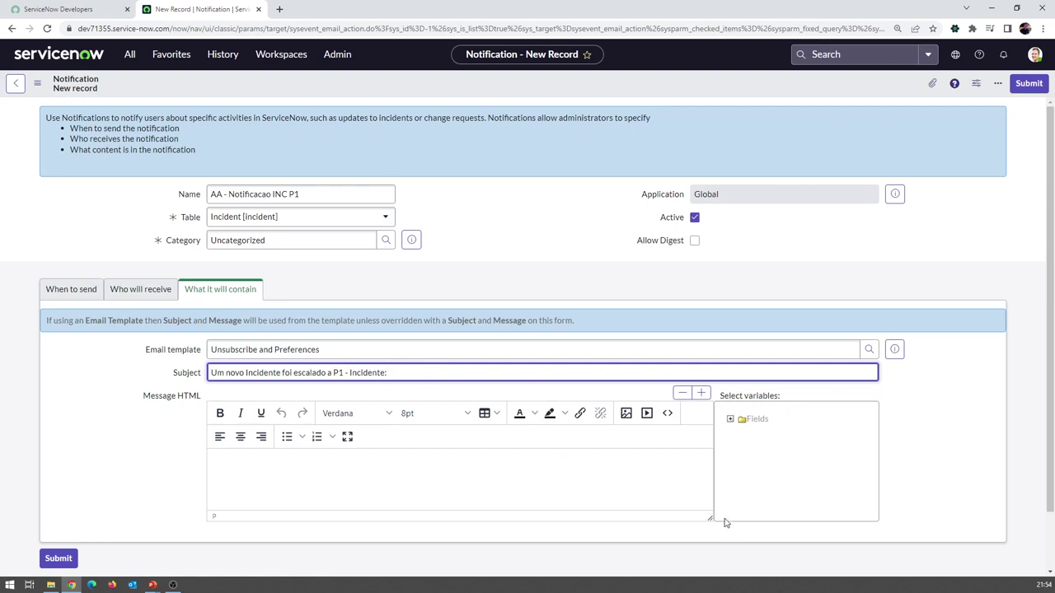
Step: Enlarge the Message HTML editor and write "Olá," followed by the line "O incidente: foi escalado a P1 e requer sua atenção."
drag(713, 520, 713, 571)
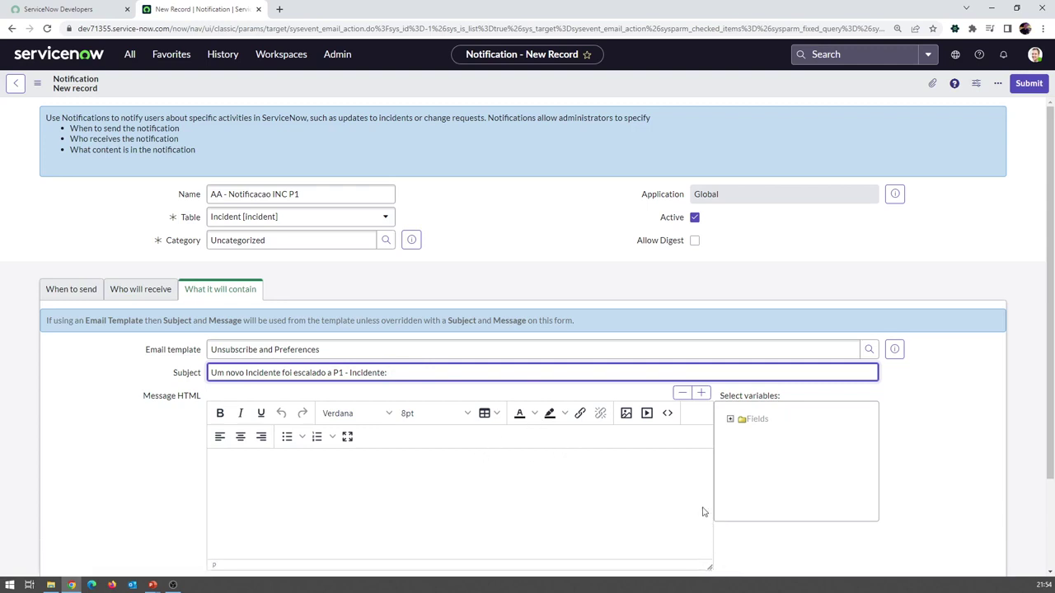
scroll(707, 459, down, 2)
click(339, 377)
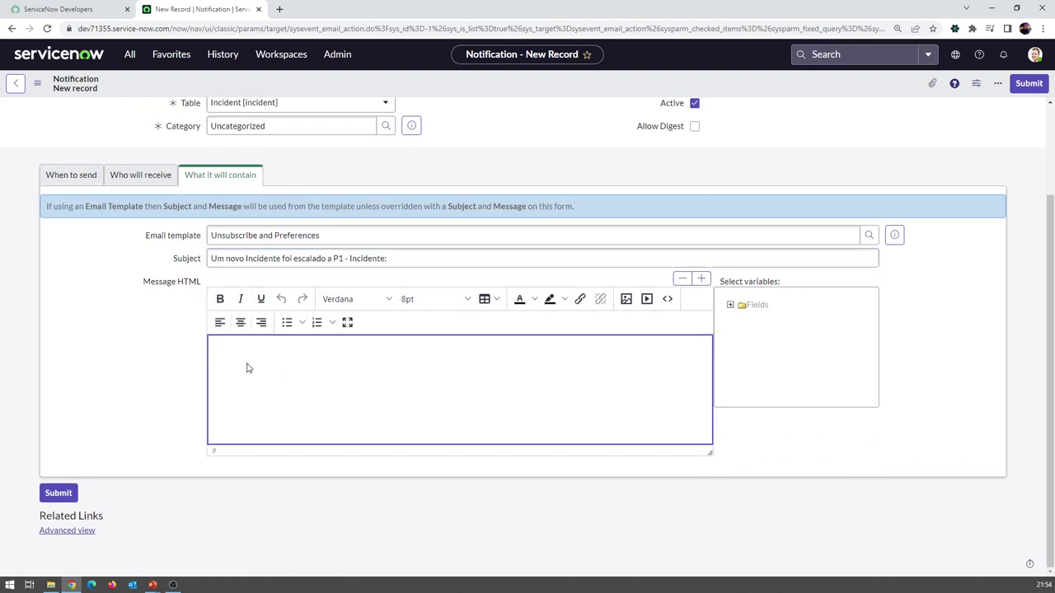
text(lá,)
key(Return)
text(P)
text(O incide)
text(nte:  foi escalado )
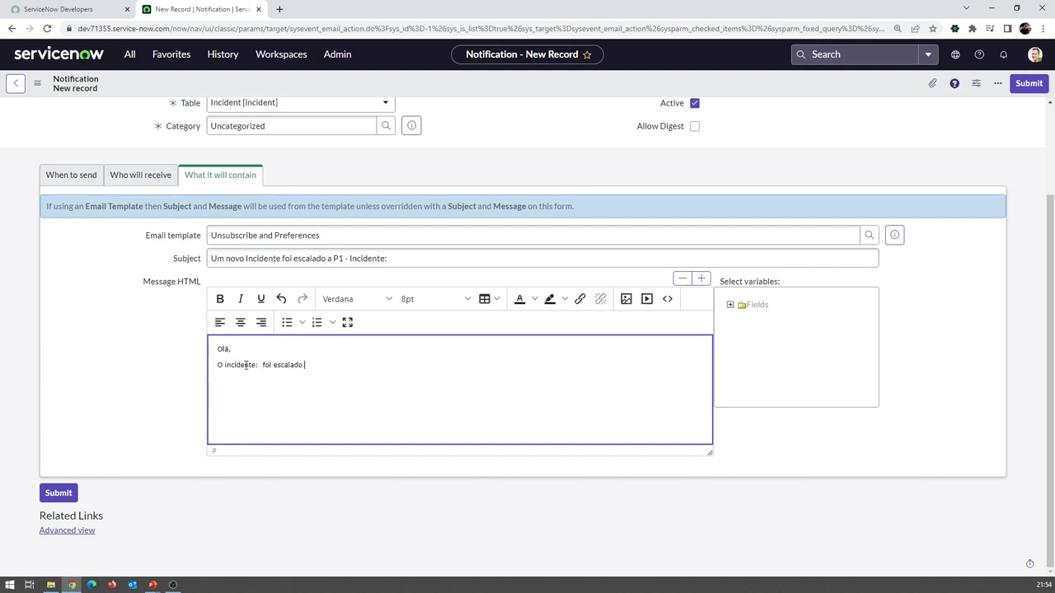
text(a P1 e requer sua atenção. Descriç)
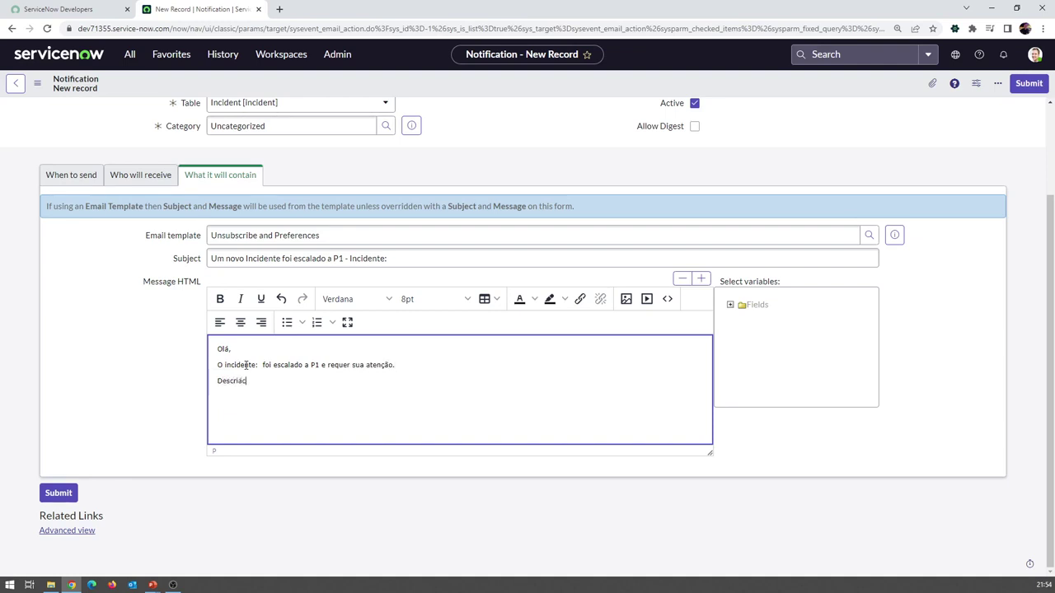
Step: Complete the message with separate lines "Descrição resumida:", "Descrição:", "Obrigado" and "Equipe de Tecnologia"
text(ão resumida)
text(igado )
text(Equipe de Te)
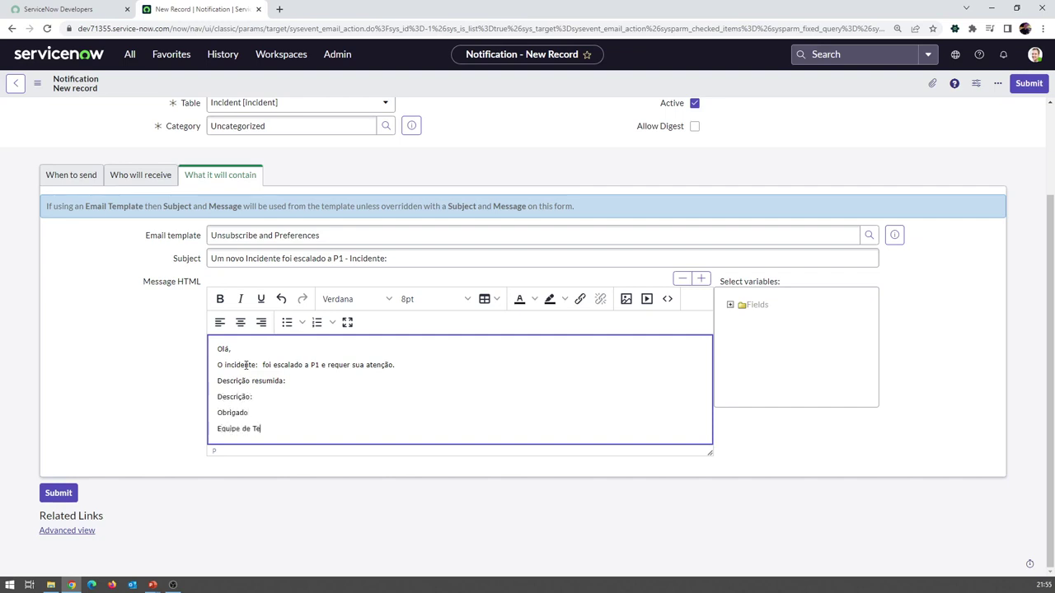
text(cnologia)
Step: Make the signature line "Equipe de Tecnologia" bold
key(shift+Home)
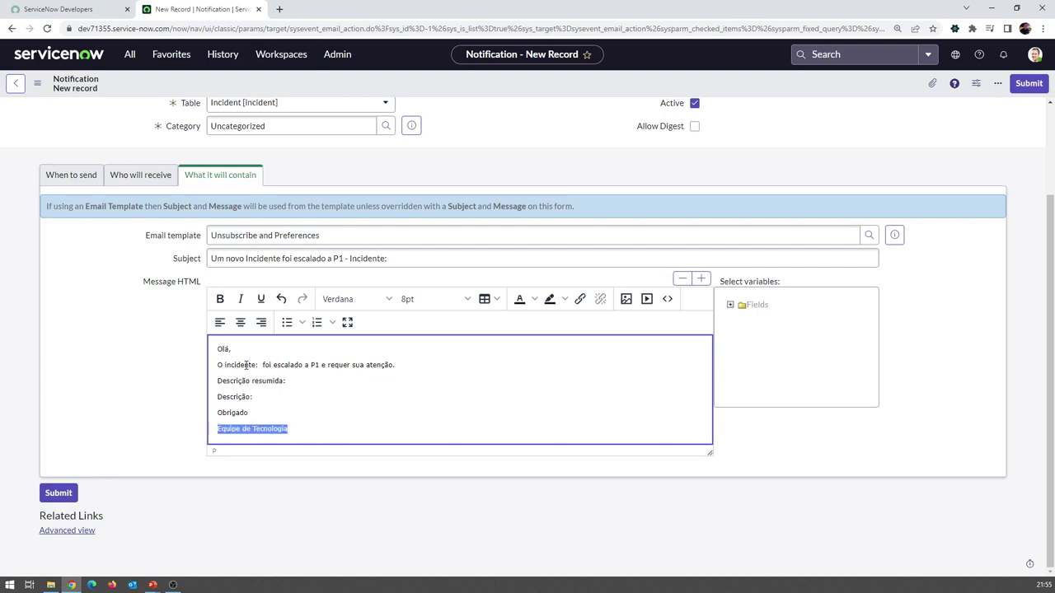
key(ctrl+b)
click(328, 418)
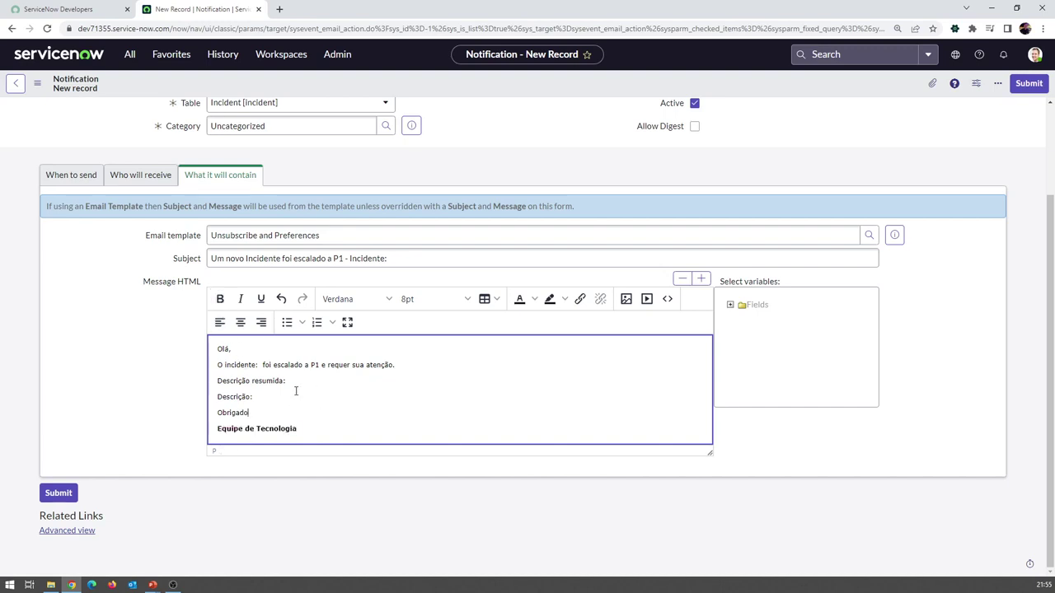
Step: Change the text colour of "P1" in the message body and make it bold
double_click(313, 365)
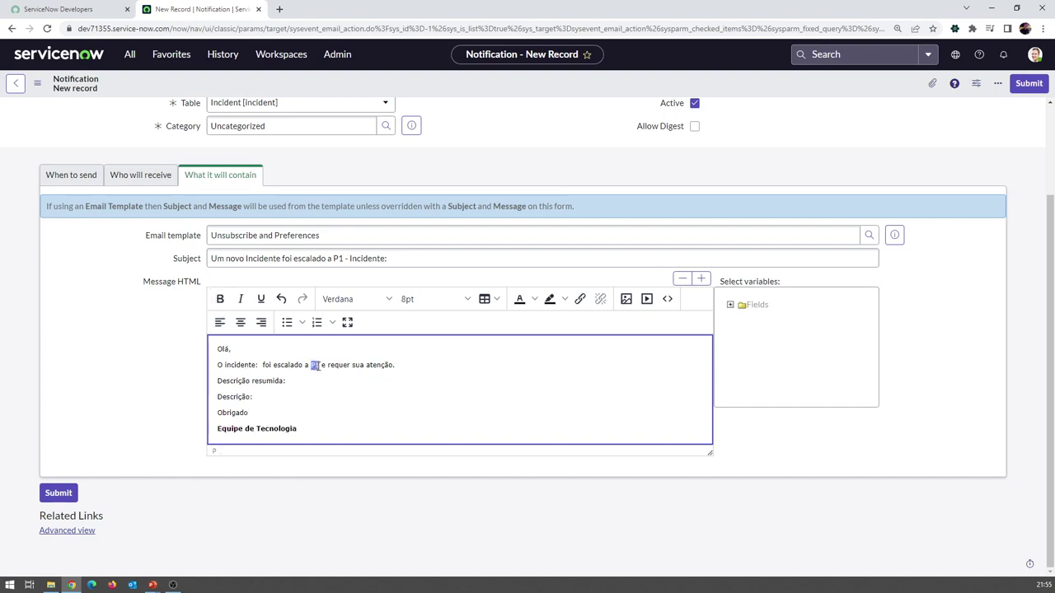
click(534, 300)
click(548, 338)
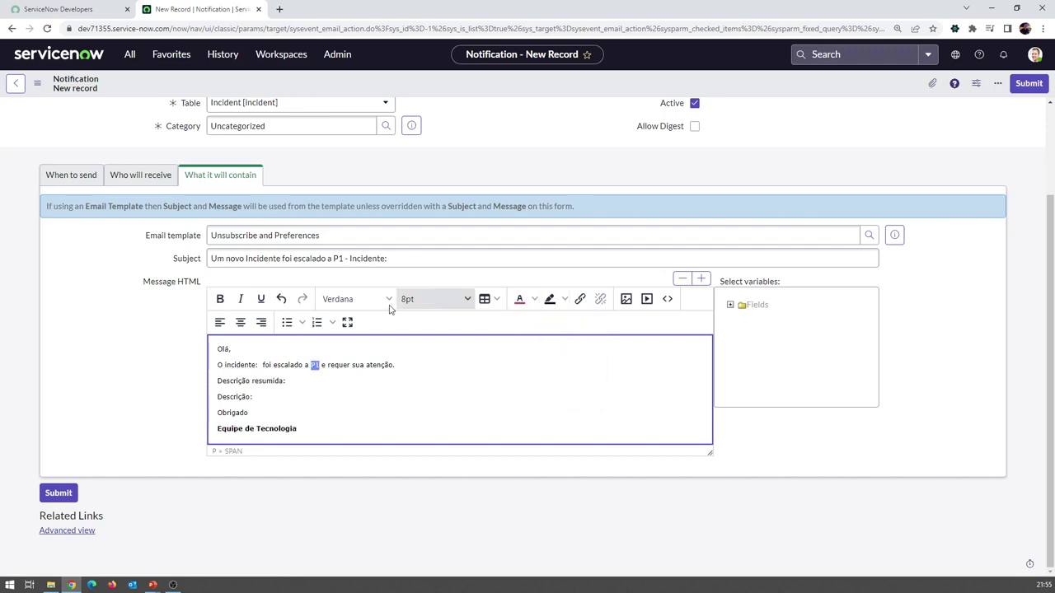
click(220, 298)
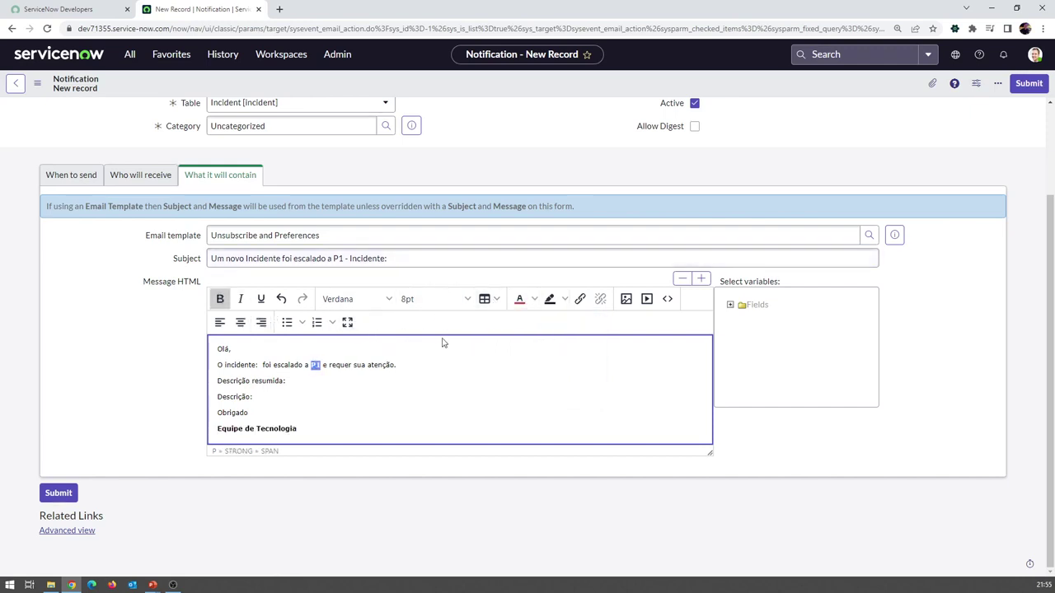
Step: Insert an empty line in the message between the sentence ending "requer sua atenção." and "Descrição resumida:"
click(414, 369)
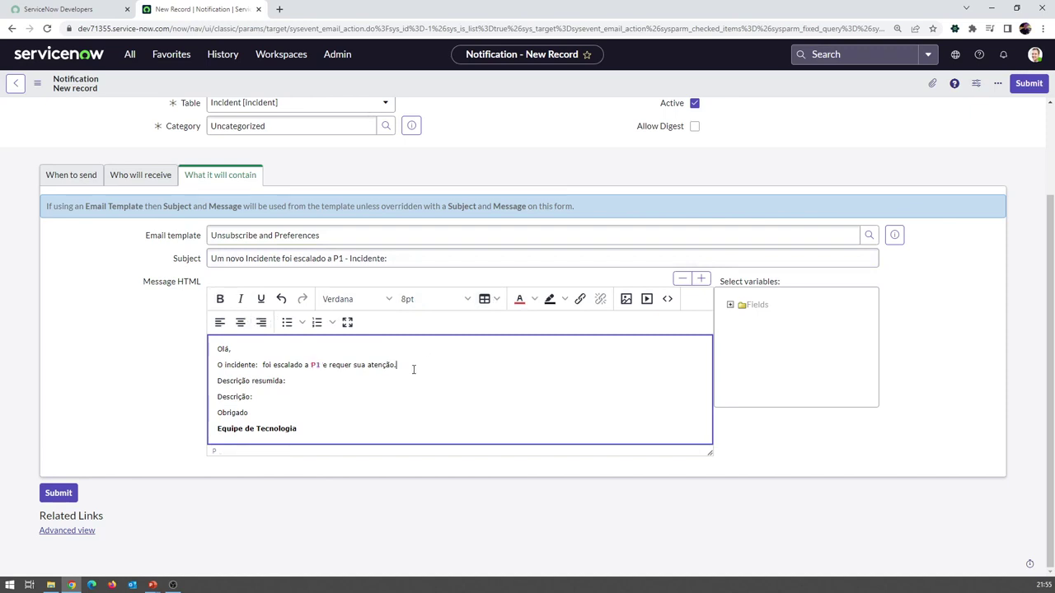
key(Return)
key(Return)
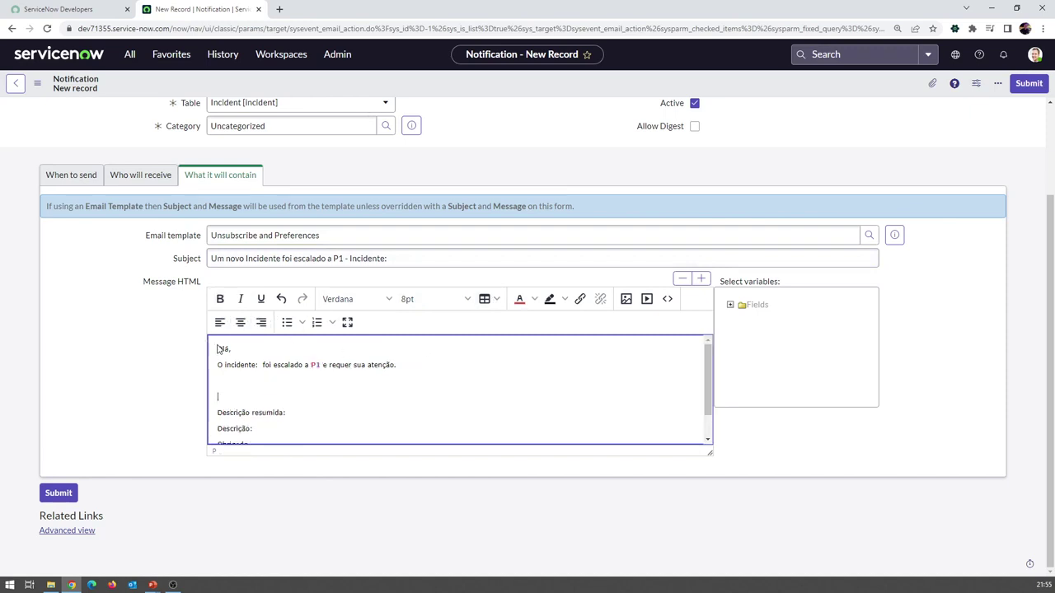
key(BackSpace)
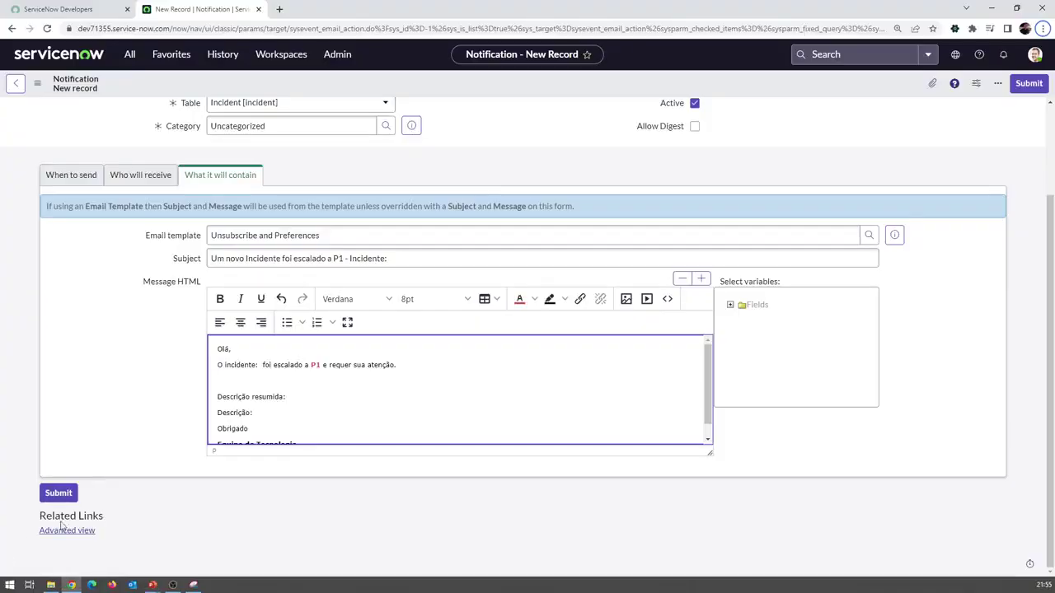
Step: Capture the ServiceNow logo from the page header with the Snipping Tool and paste it below the "O incidente" sentence
click(194, 584)
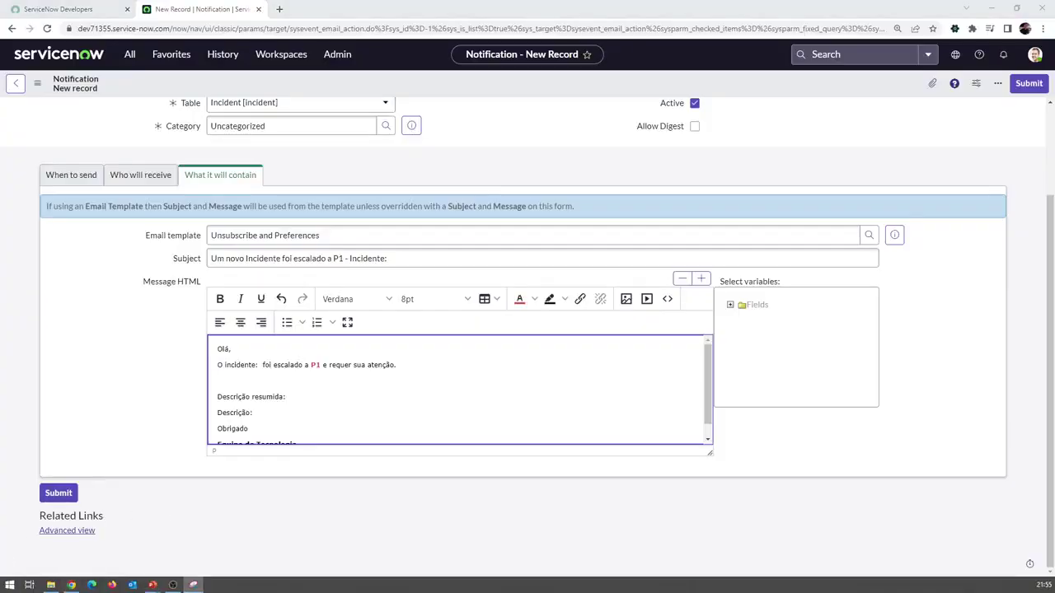
drag(7, 43, 109, 71)
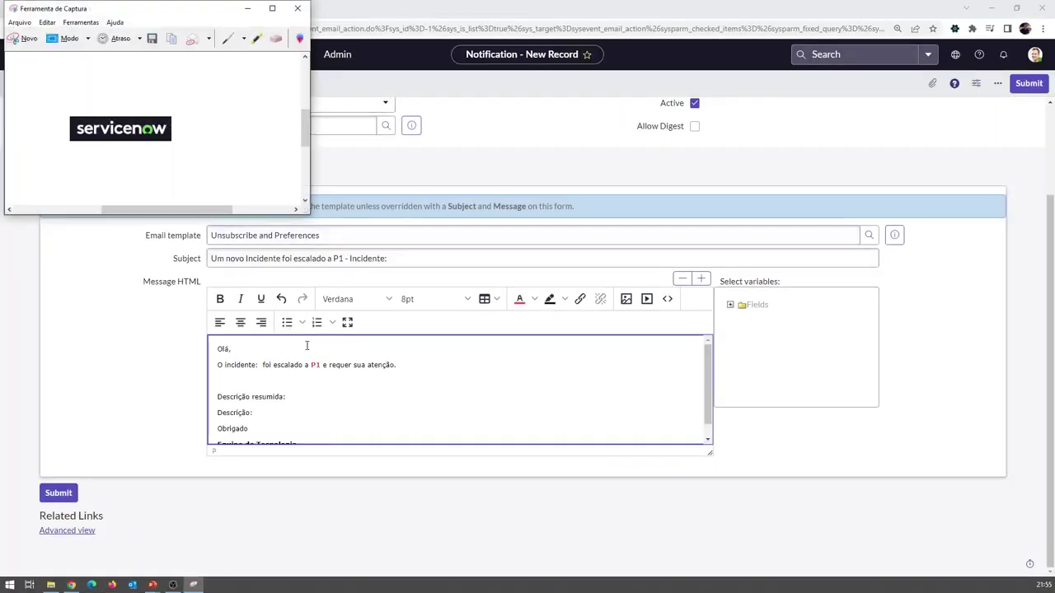
click(358, 372)
key(ctrl+v)
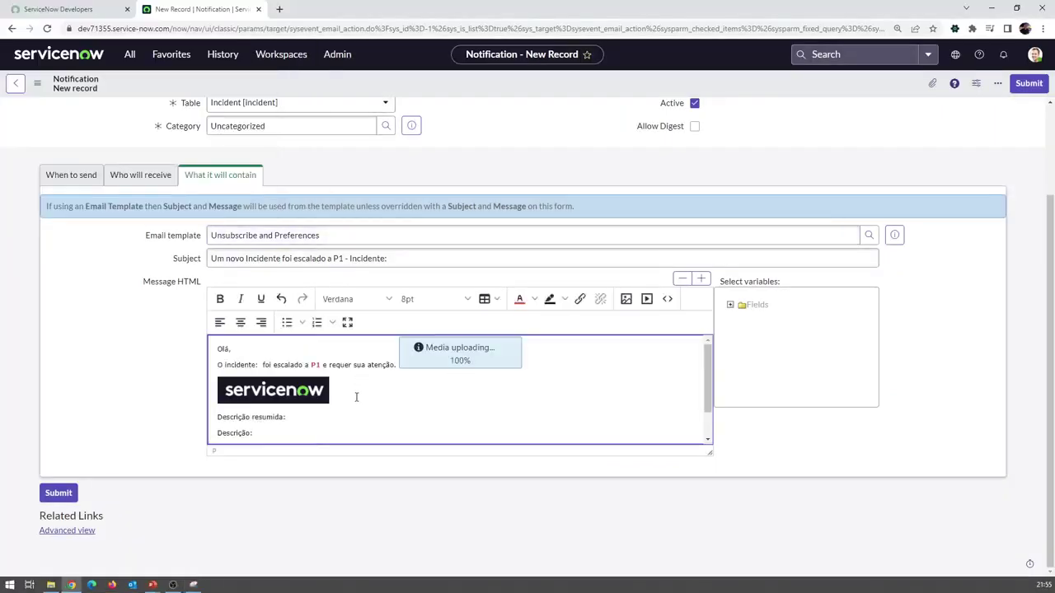
click(414, 417)
key(alt+Tab)
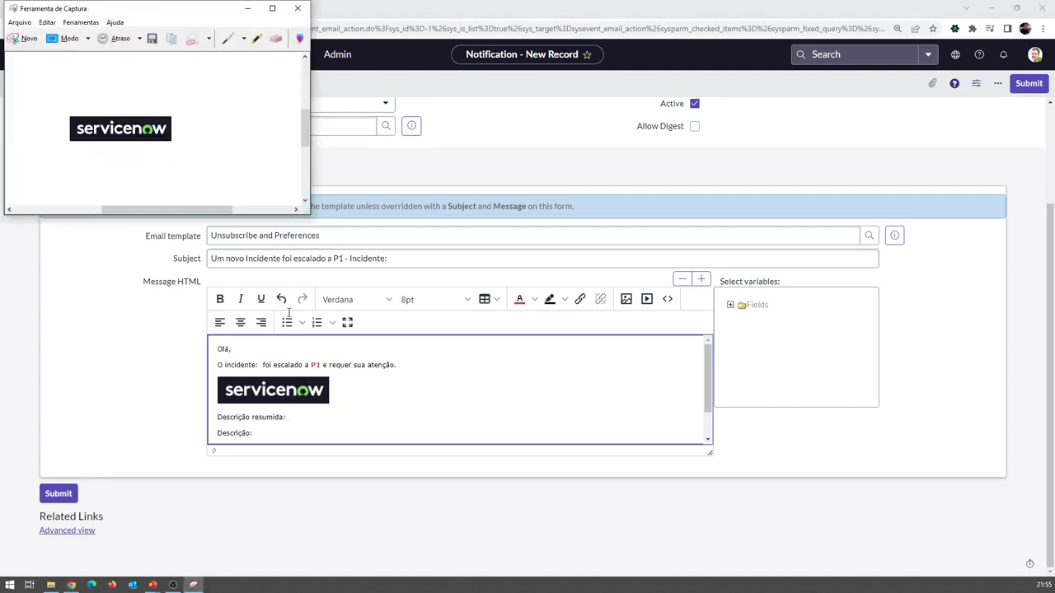
click(298, 8)
click(236, 124)
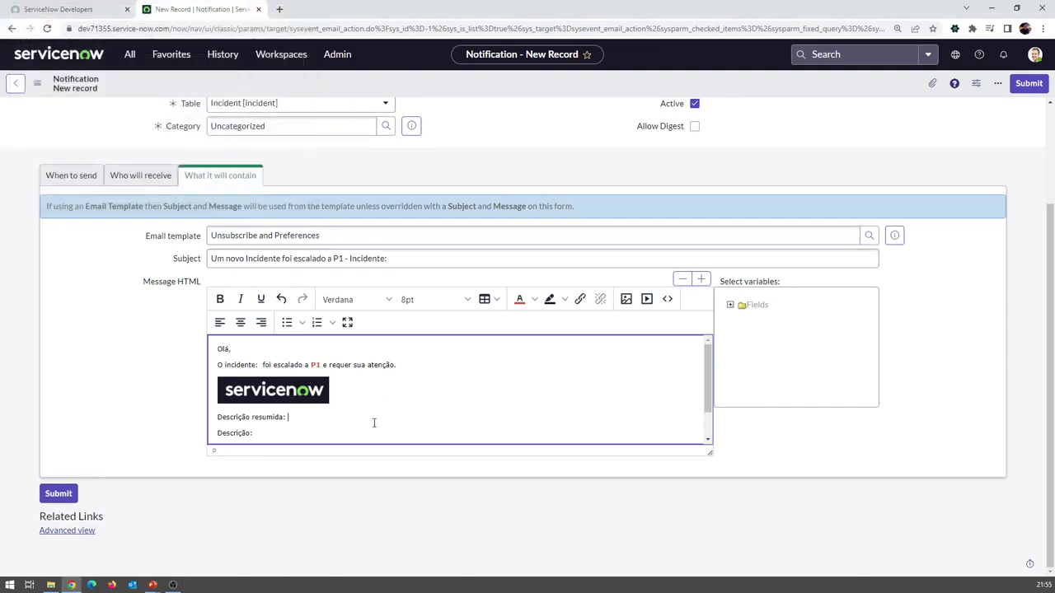
Step: Remove the logo and its line from the middle of the message and paste it below the "Equipe de Tecnologia" signature
scroll(313, 379, down, 3)
drag(293, 358, 295, 452)
key(Delete)
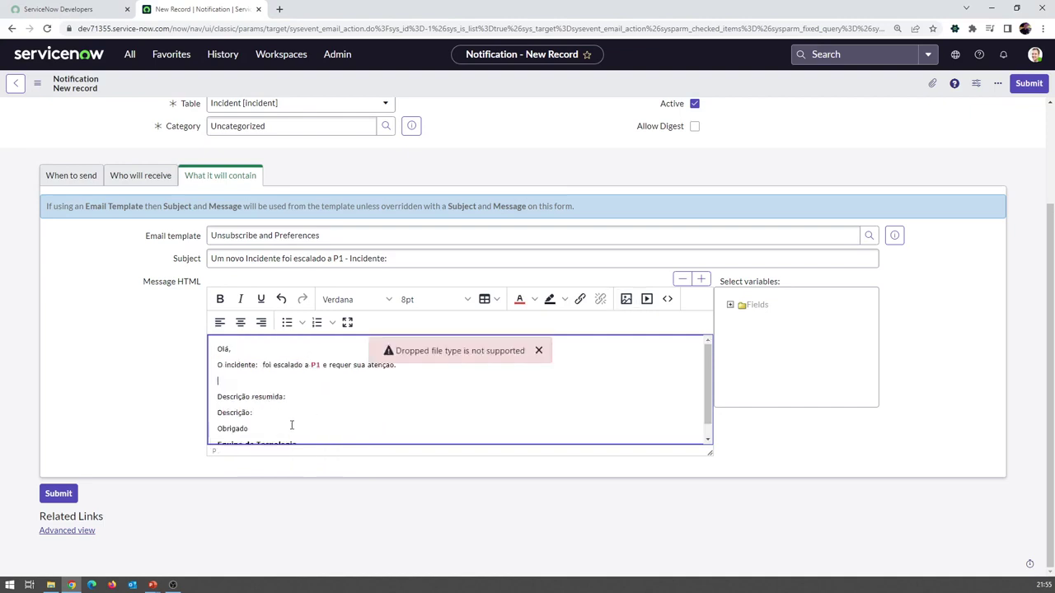
key(BackSpace)
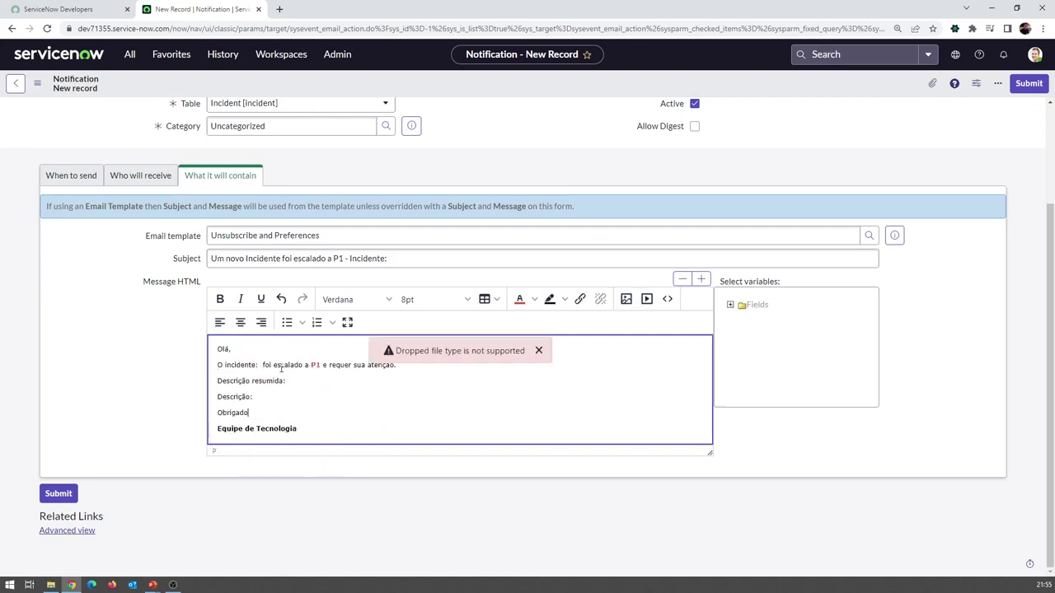
key(Down)
key(Return)
key(ctrl+v)
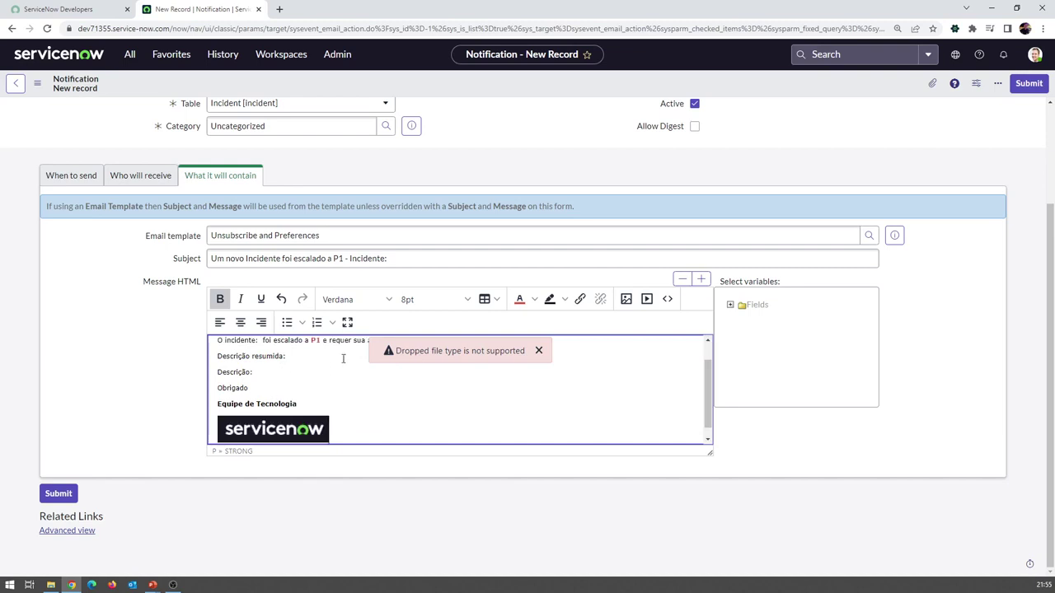
scroll(409, 380, up, 1)
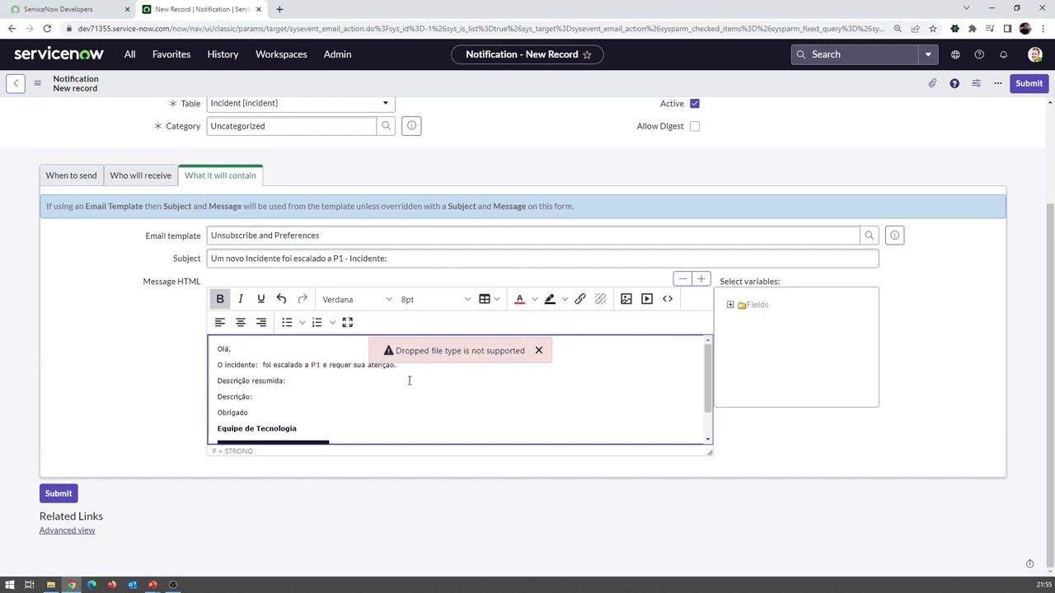
click(318, 375)
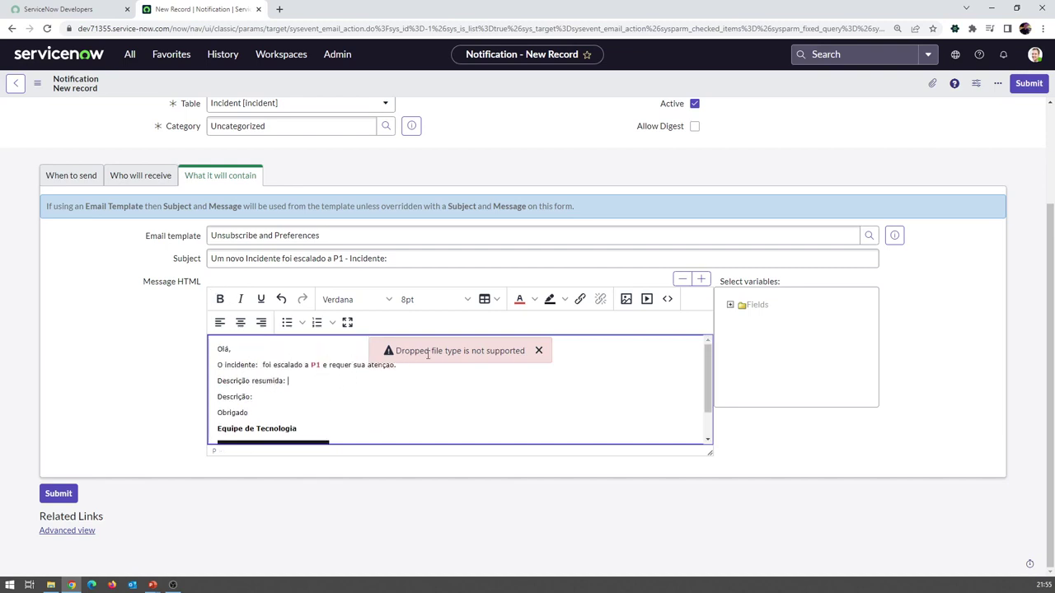
click(538, 351)
scroll(335, 372, up, 1)
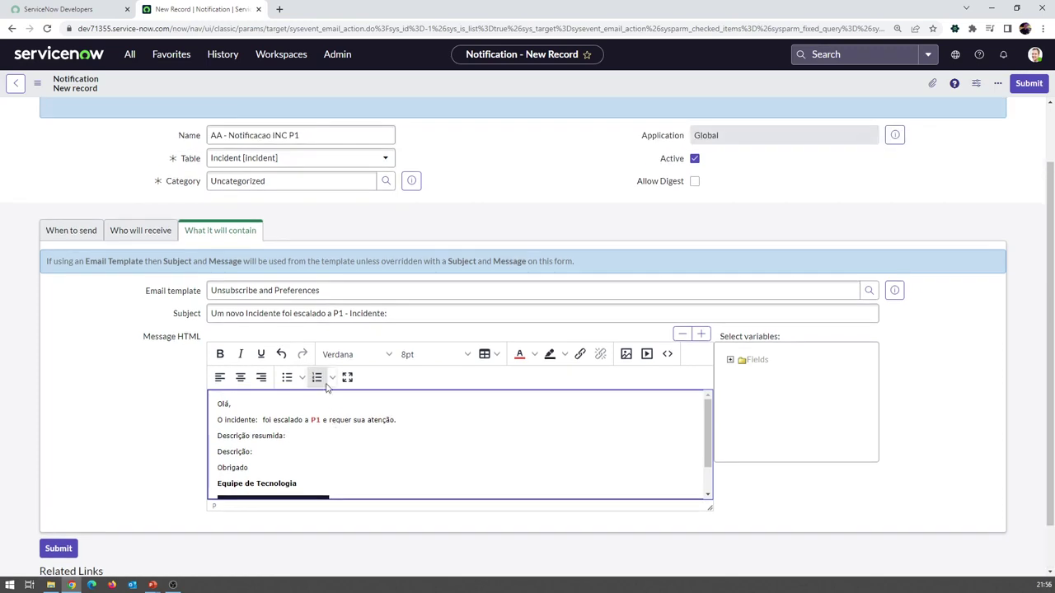
Step: Insert the incident's Number field variable after "O incidente:" in the message body
click(260, 420)
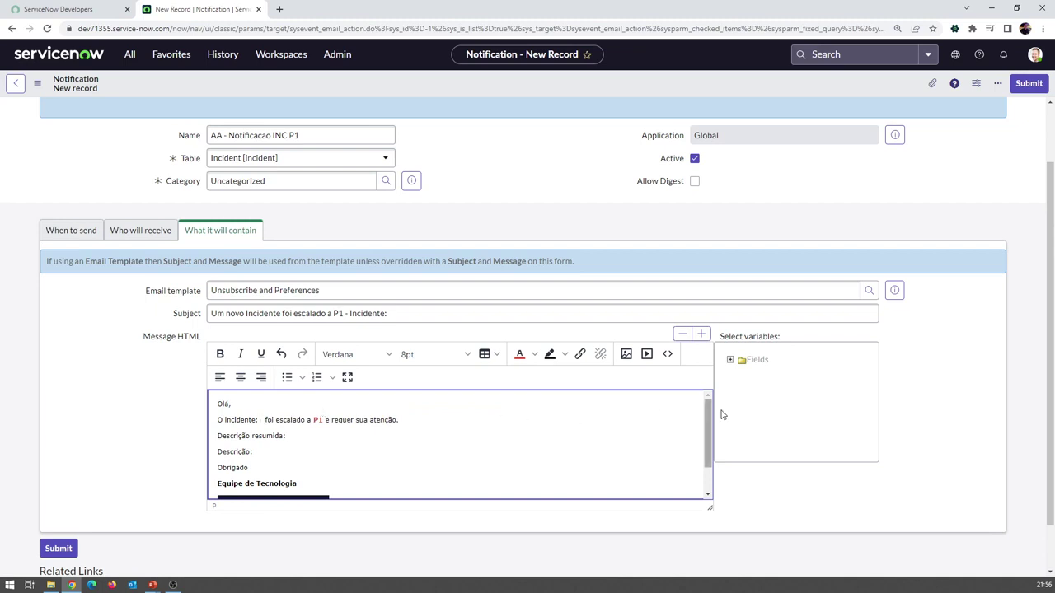
click(731, 361)
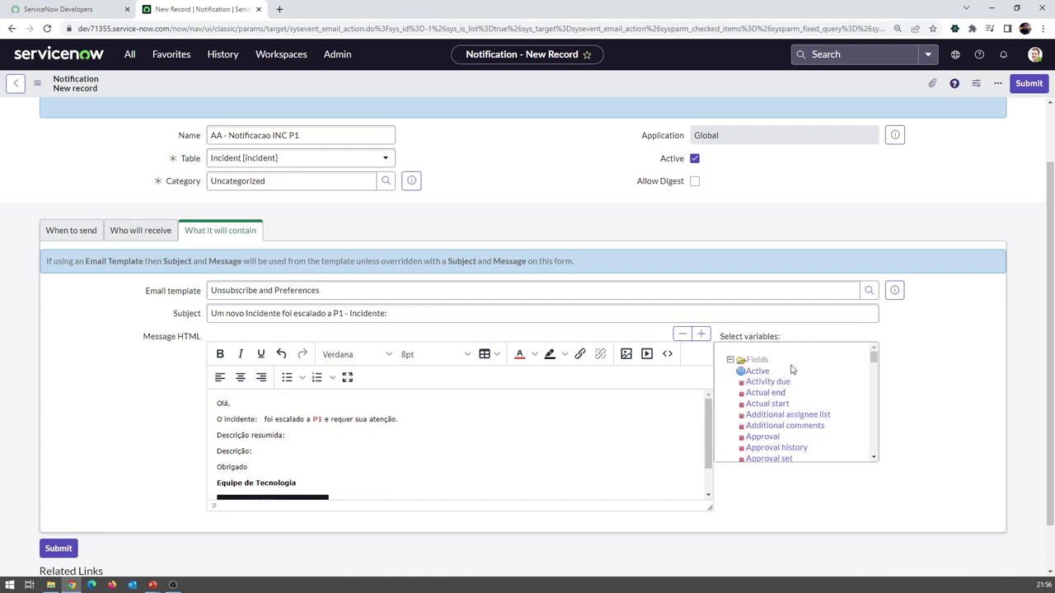
scroll(774, 383, down, 3)
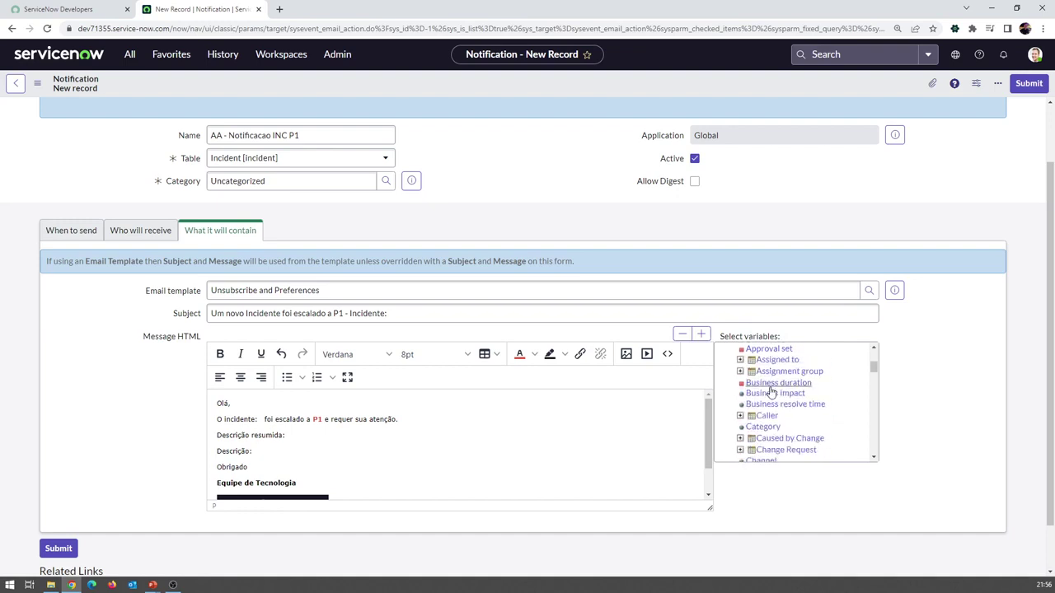
scroll(773, 387, up, 3)
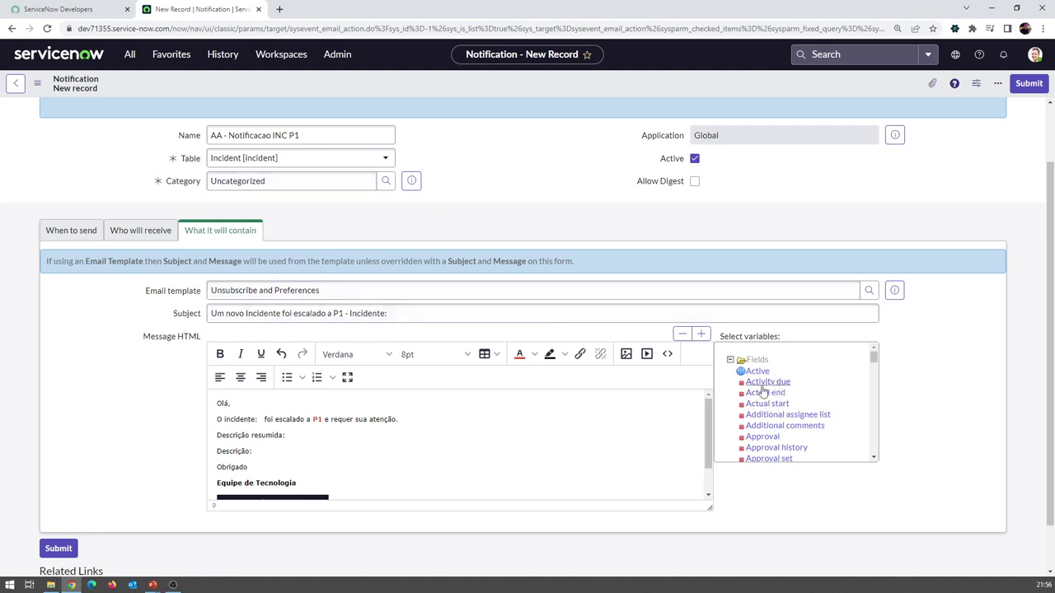
scroll(790, 392, down, 5)
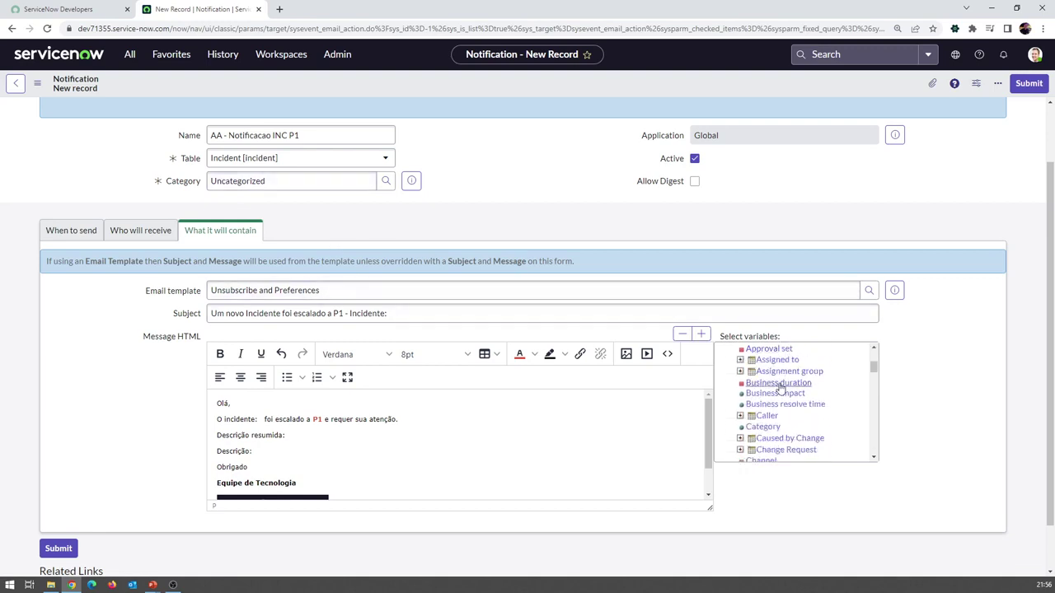
scroll(780, 387, down, 6)
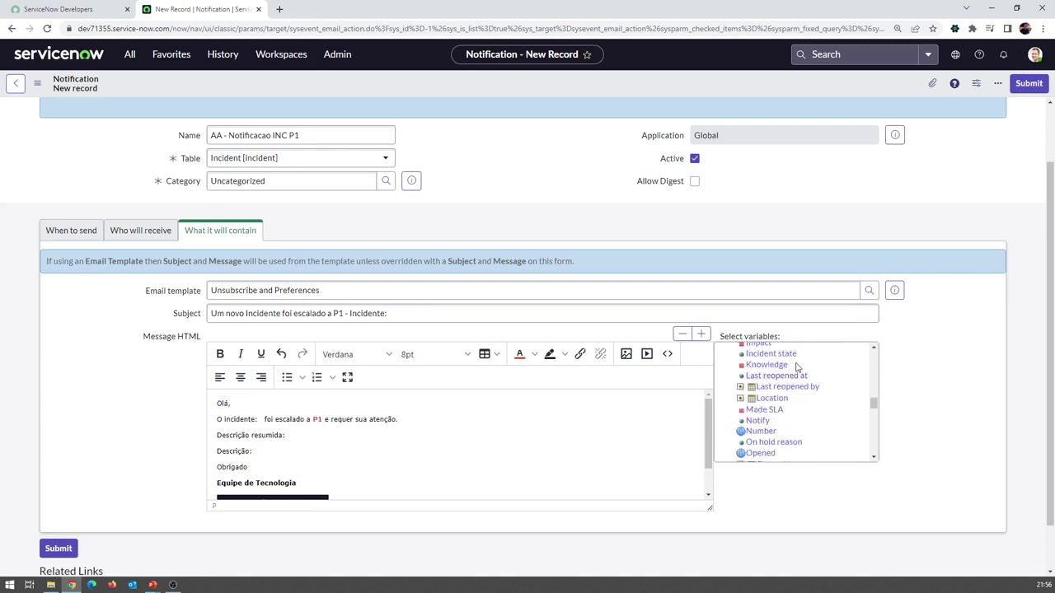
scroll(780, 387, up, 1)
scroll(783, 385, down, 1)
scroll(771, 408, down, 2)
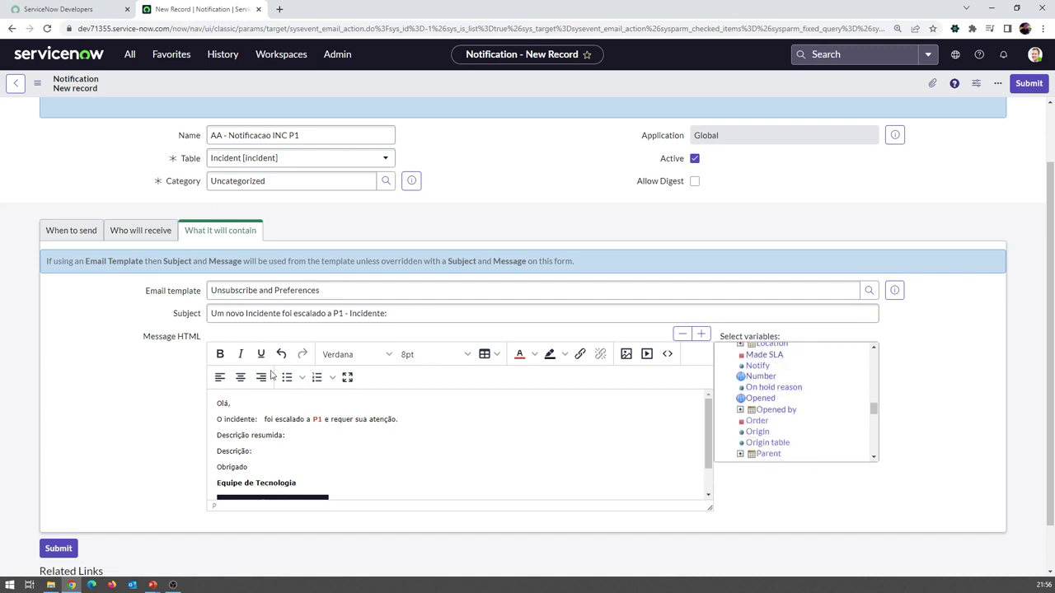
click(258, 420)
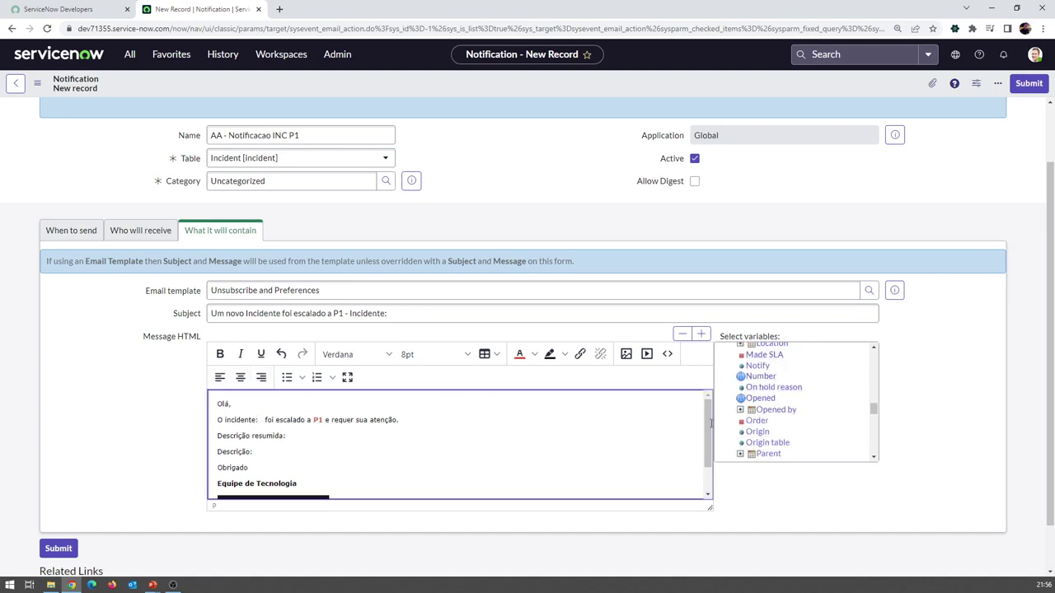
click(761, 376)
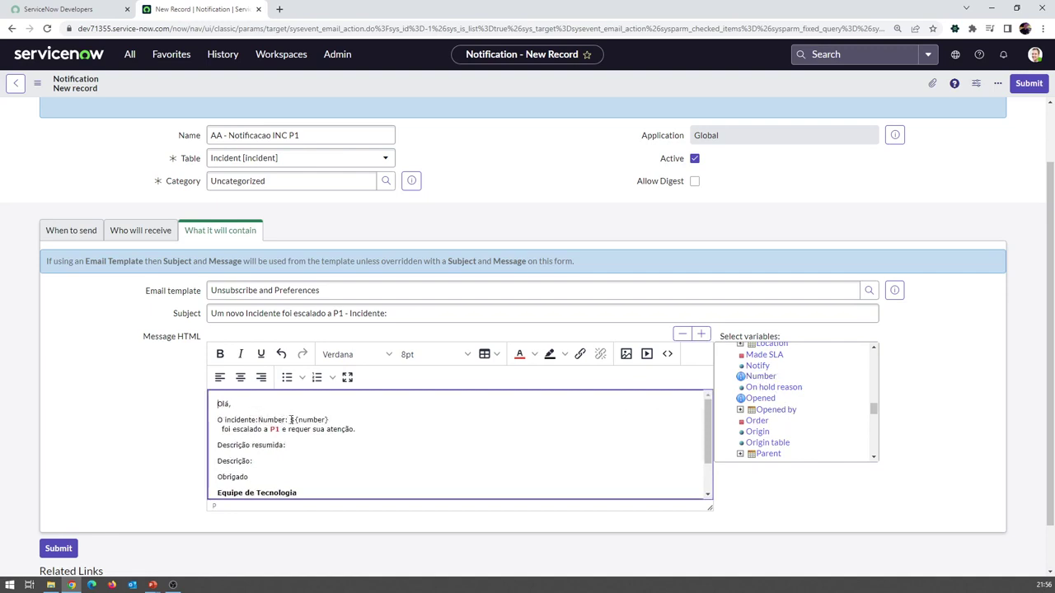
Step: Remove the extra "Number:" label and line break so the sentence reads "O incidente: ${number} foi escalado a P1"
drag(290, 420, 328, 421)
click(284, 421)
text(:)
drag(288, 420, 258, 420)
key(BackSpace)
key(BackSpace)
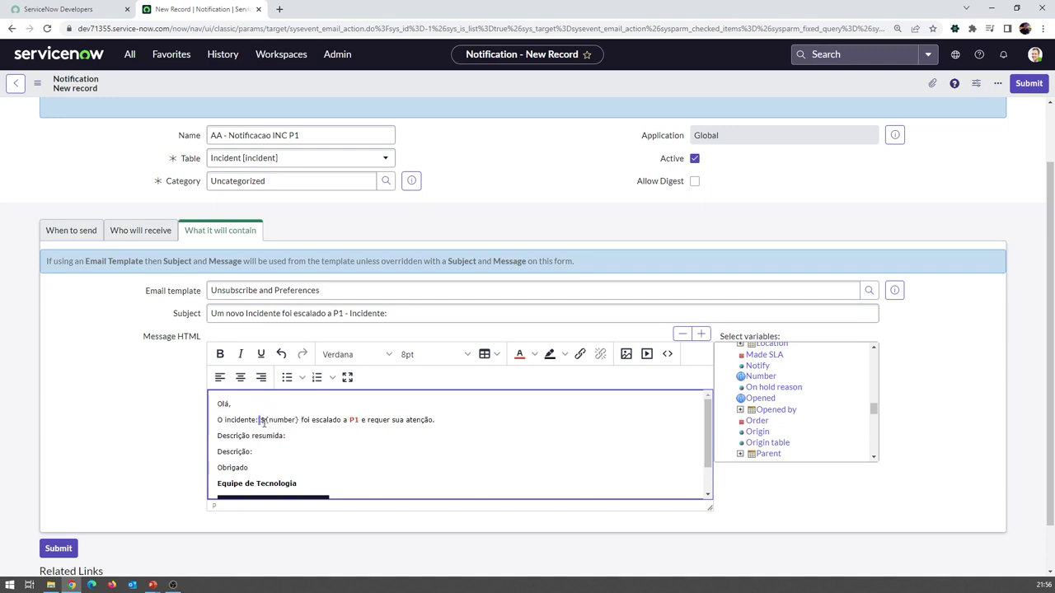
Step: Make the ${number} variable in the message body bold
drag(260, 422, 301, 422)
key(ctrl+c)
click(220, 354)
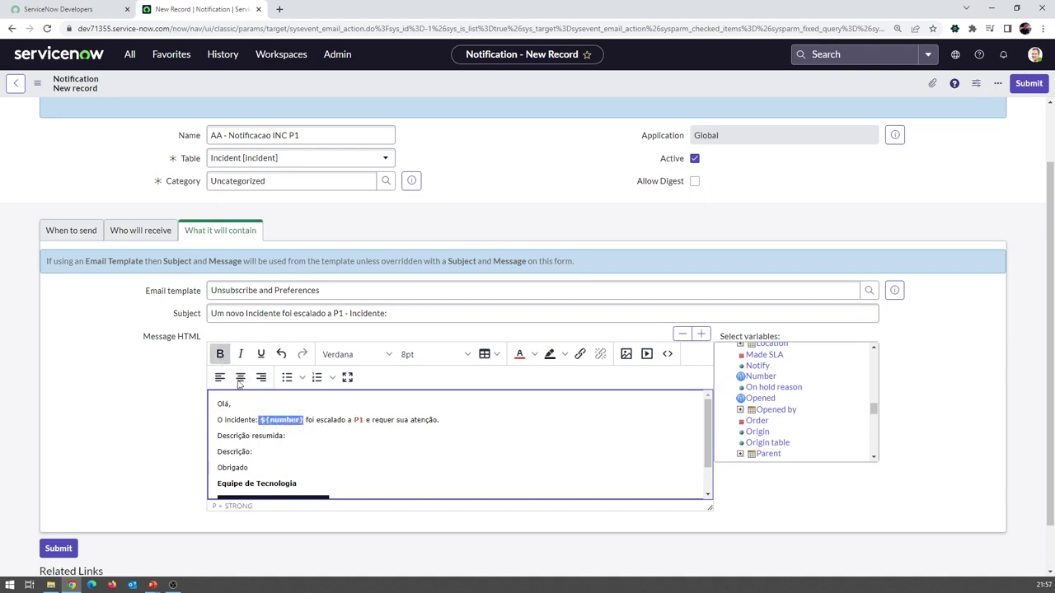
Step: Add only the ${short_description} variable after "Descrição resumida:", without the English label, and make "Descrição resumida:" bold
click(322, 445)
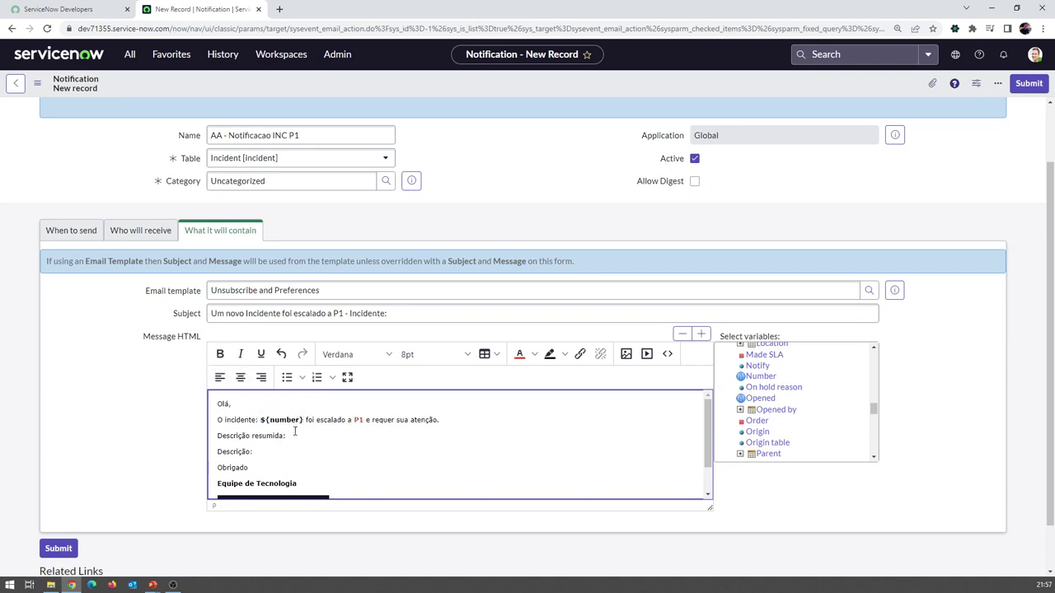
scroll(803, 404, down, 3)
click(787, 412)
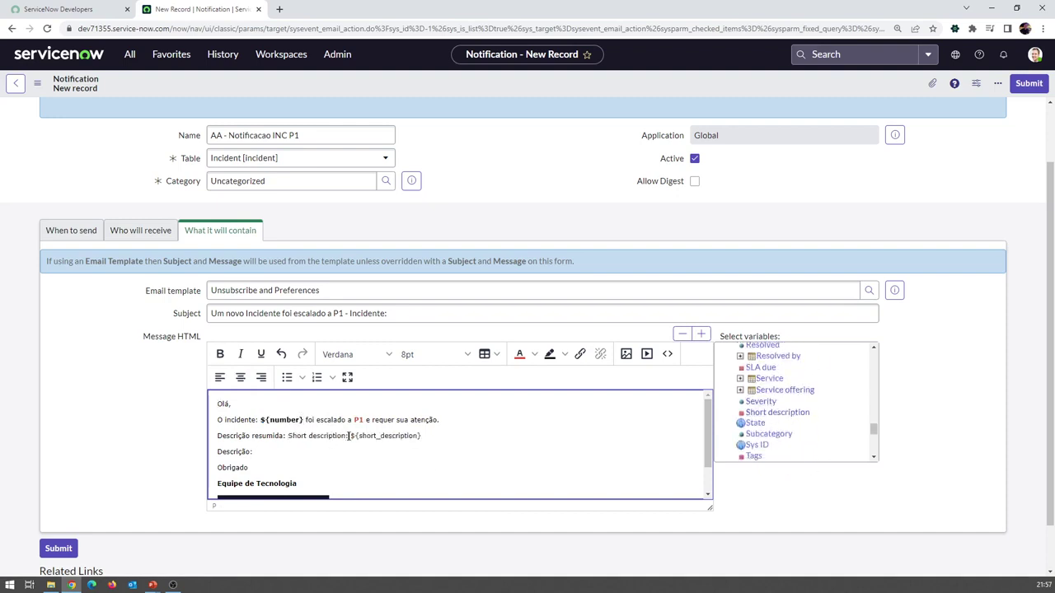
drag(348, 436, 290, 436)
key(BackSpace)
key(BackSpace)
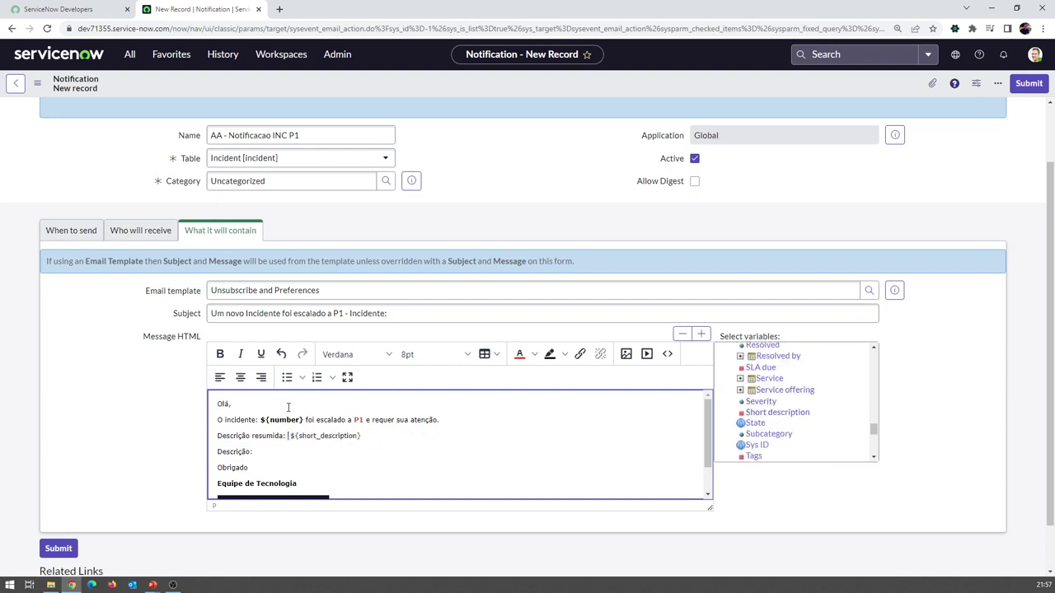
key(shift+Home)
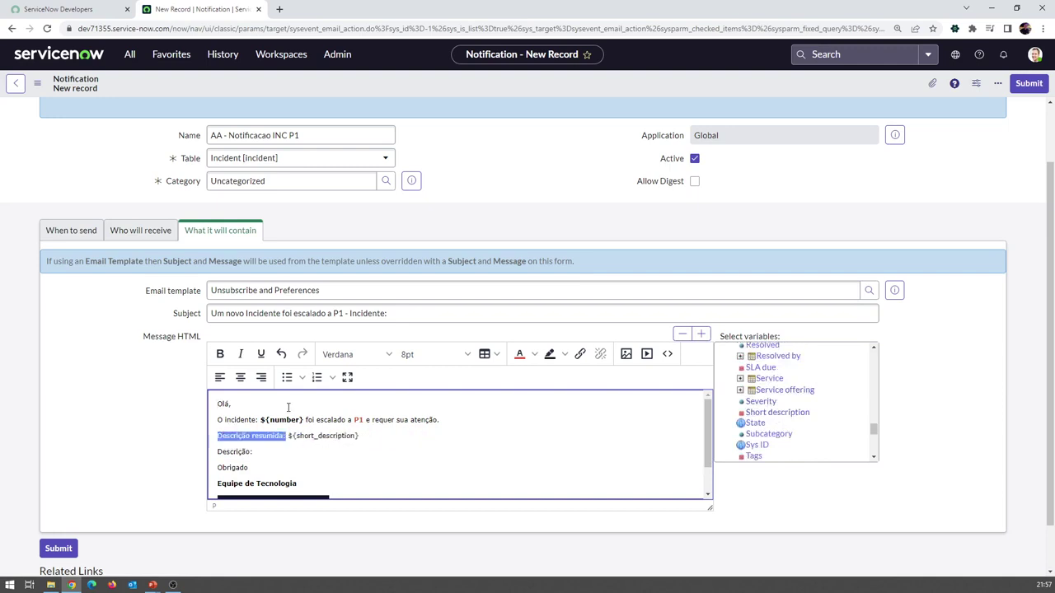
click(221, 355)
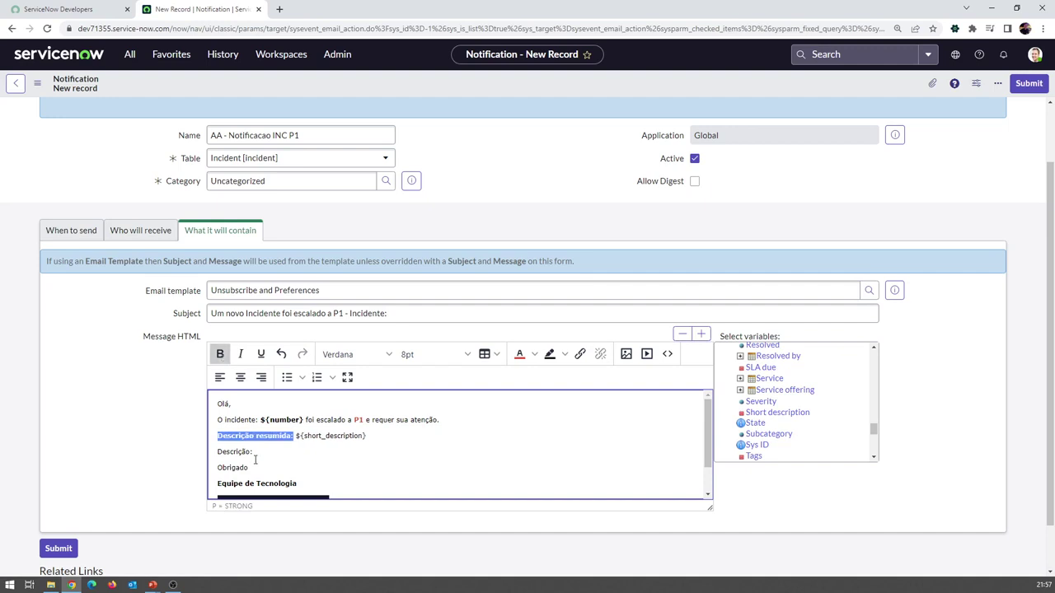
Step: Add only the ${description} variable after "Descrição:", without the English label, and make "Descrição:" bold
click(256, 454)
scroll(796, 412, up, 5)
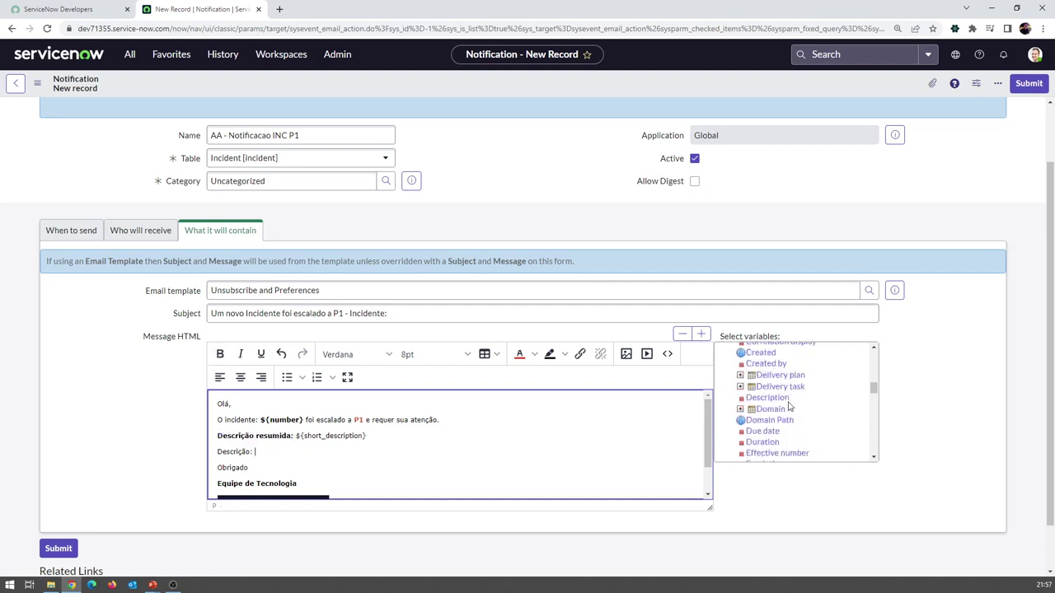
click(768, 398)
drag(296, 452, 257, 446)
key(BackSpace)
key(shift+Home)
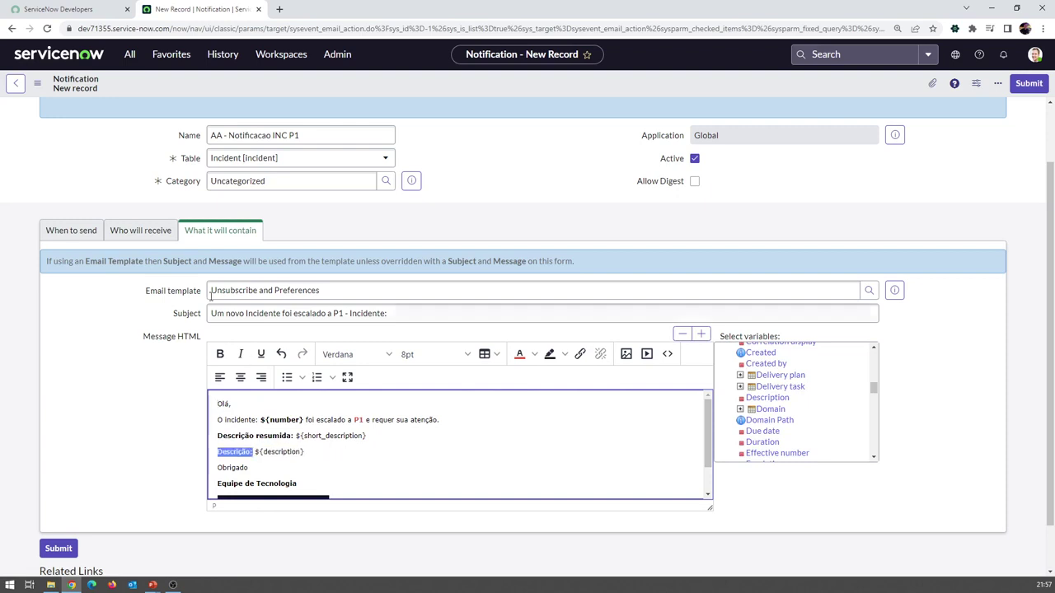
click(220, 353)
click(346, 459)
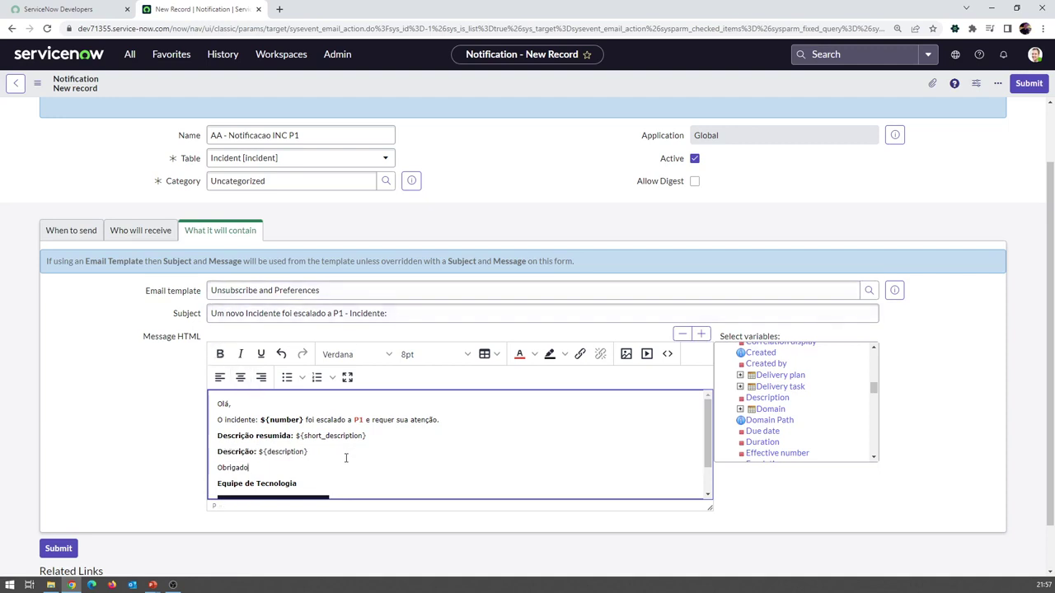
Step: Copy the ${number} variable from the message body and append it to the end of the subject, after "Incidente:"
key(shift+Home)
drag(304, 420, 266, 420)
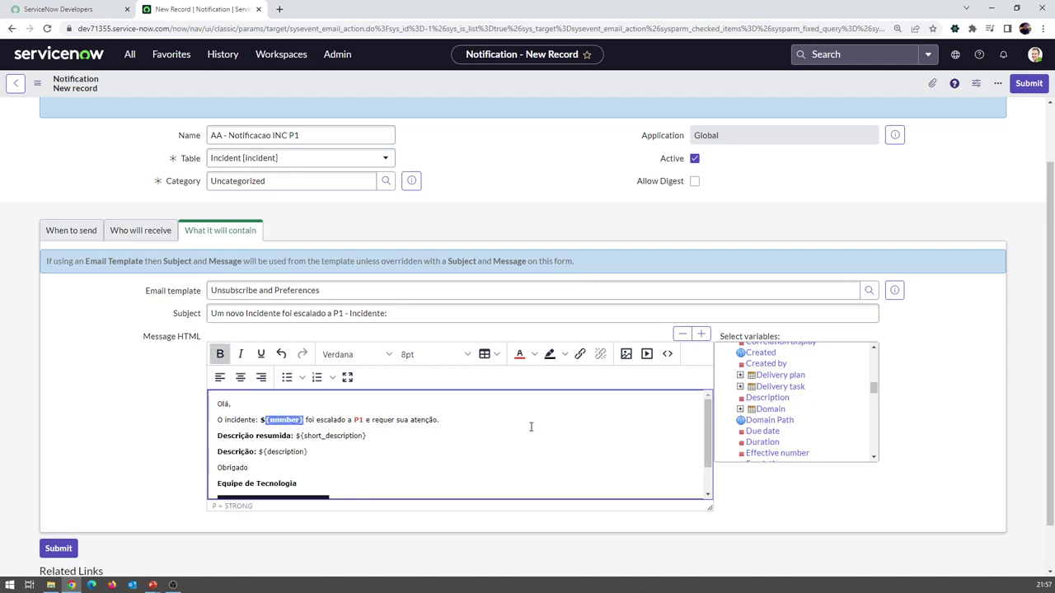
drag(303, 420, 264, 420)
click(411, 312)
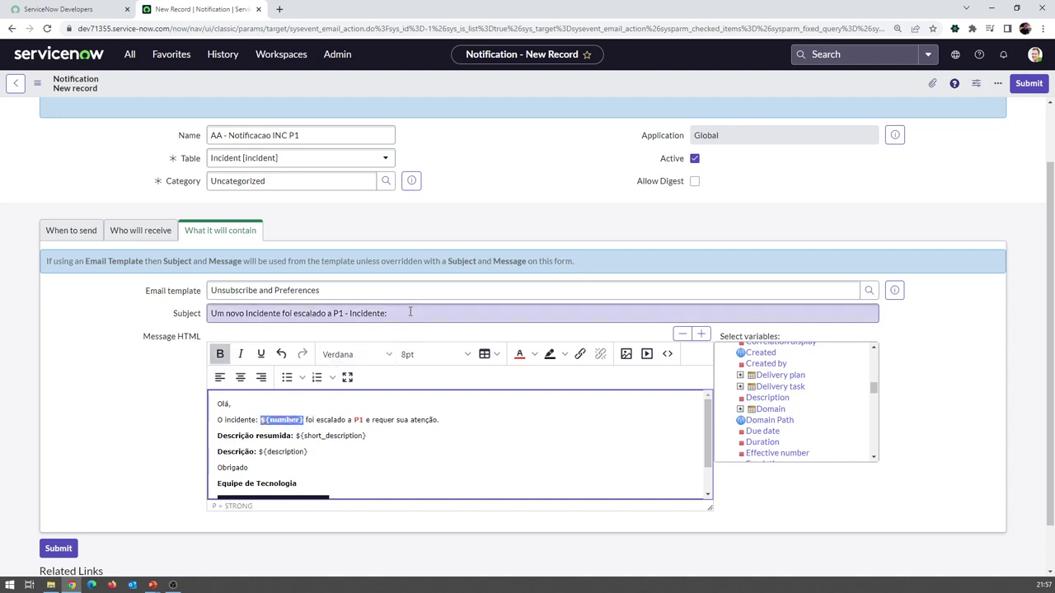
key(ctrl+v)
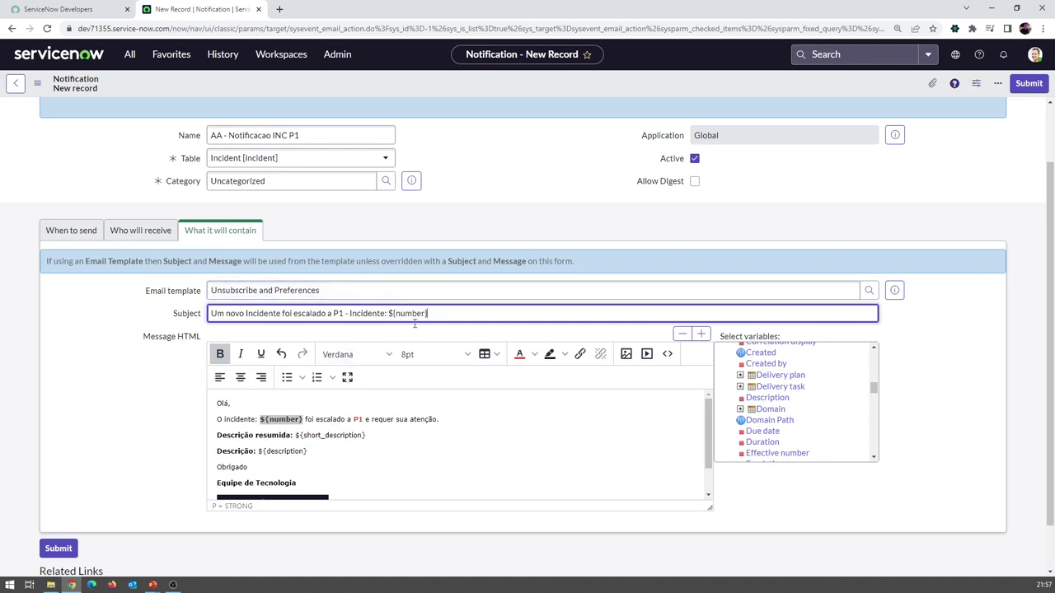
Step: Save the new notification record while keeping its form open
click(368, 419)
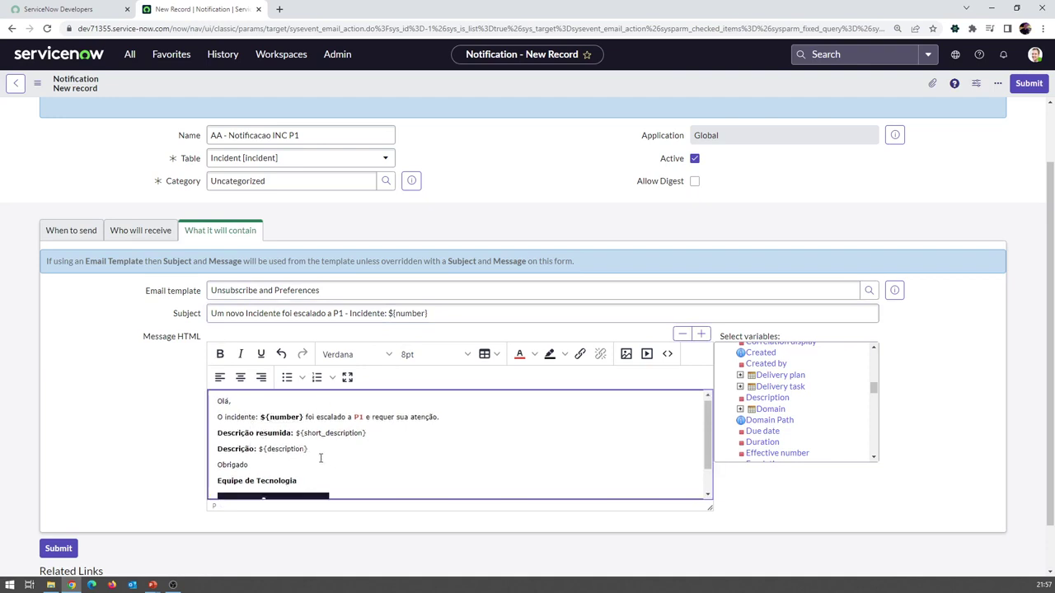
scroll(322, 454, down, 1)
scroll(373, 432, up, 2)
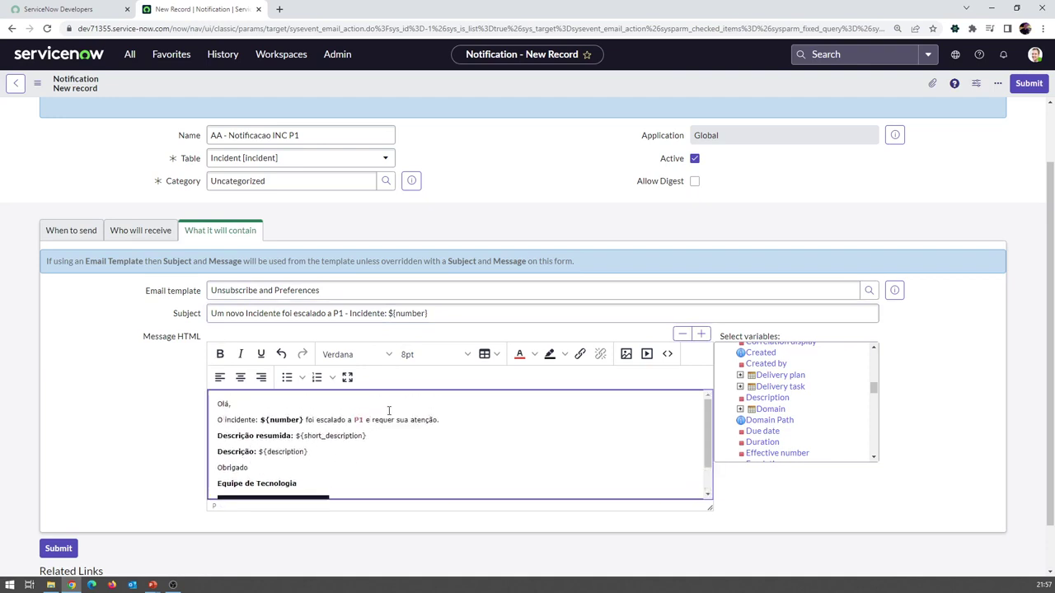
scroll(864, 313, up, 1)
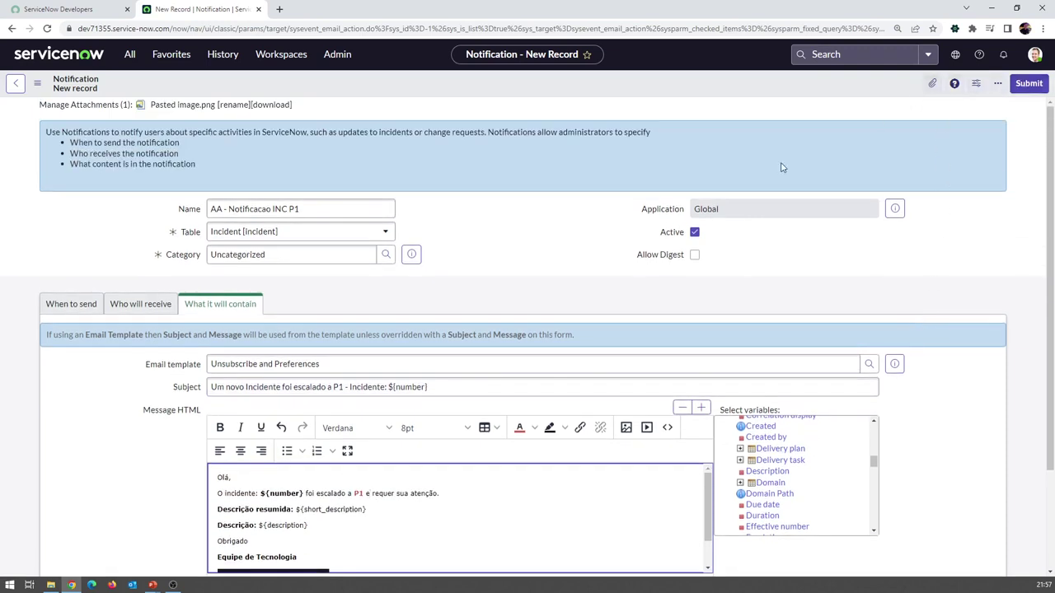
right_click(630, 89)
click(620, 169)
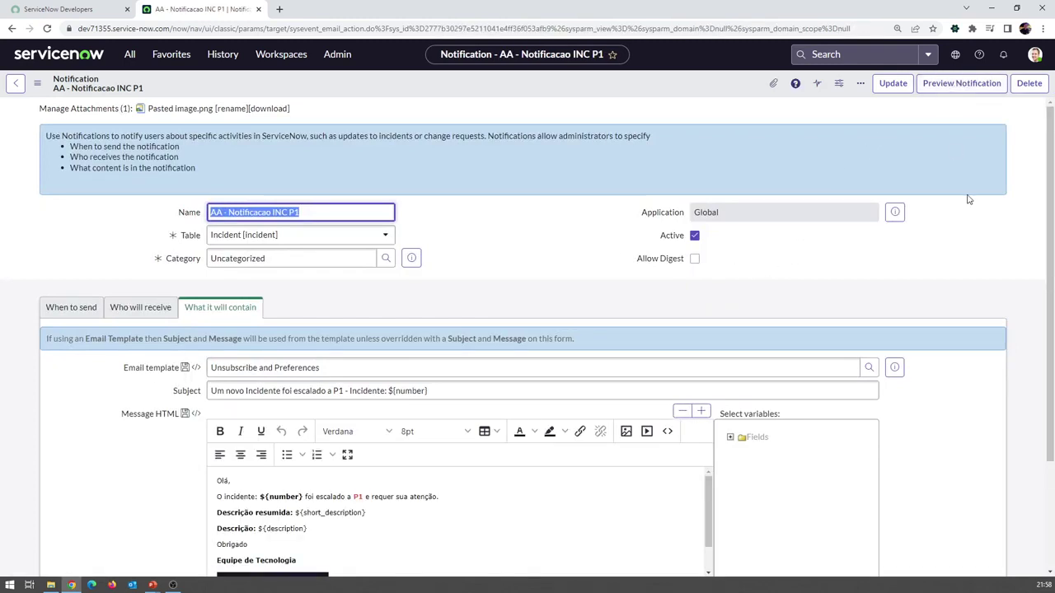
Step: Preview the notification, check its recipients, subject and body variables against the sample incident, and close the preview
scroll(956, 201, down, 2)
scroll(956, 200, up, 2)
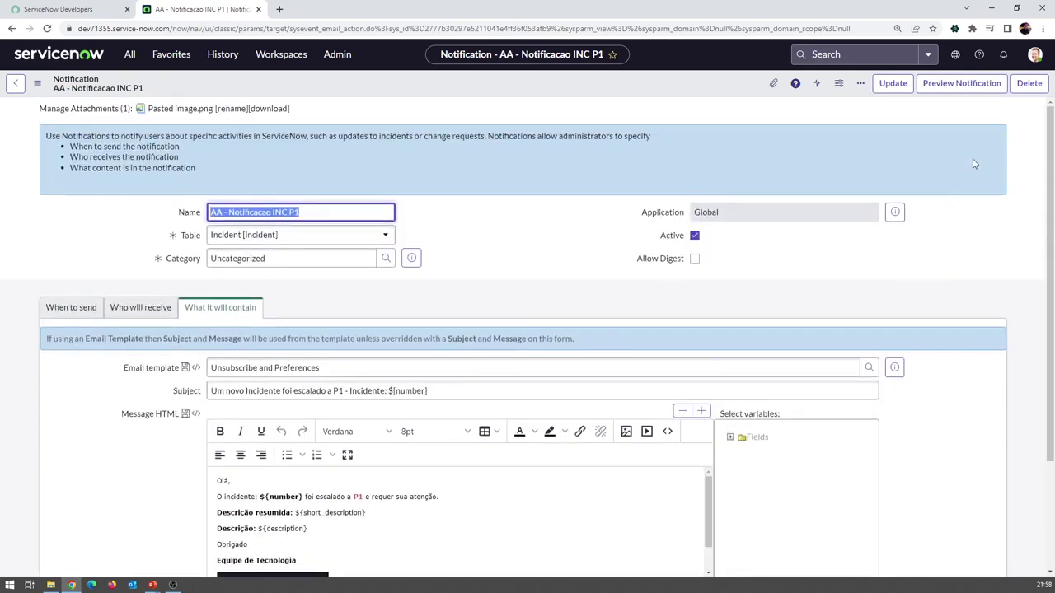
click(960, 84)
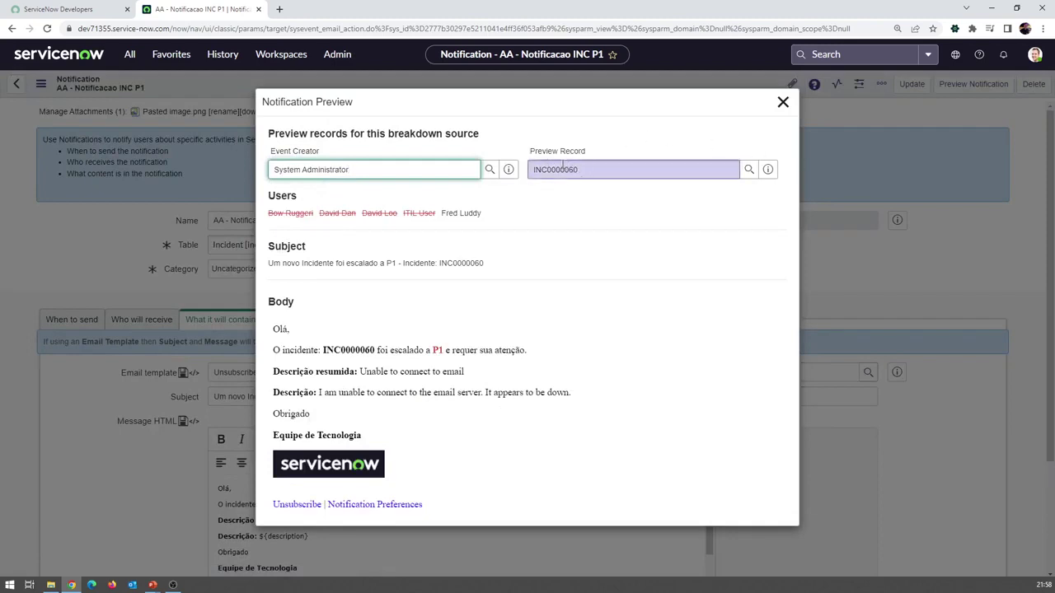
mouse_move(304, 218)
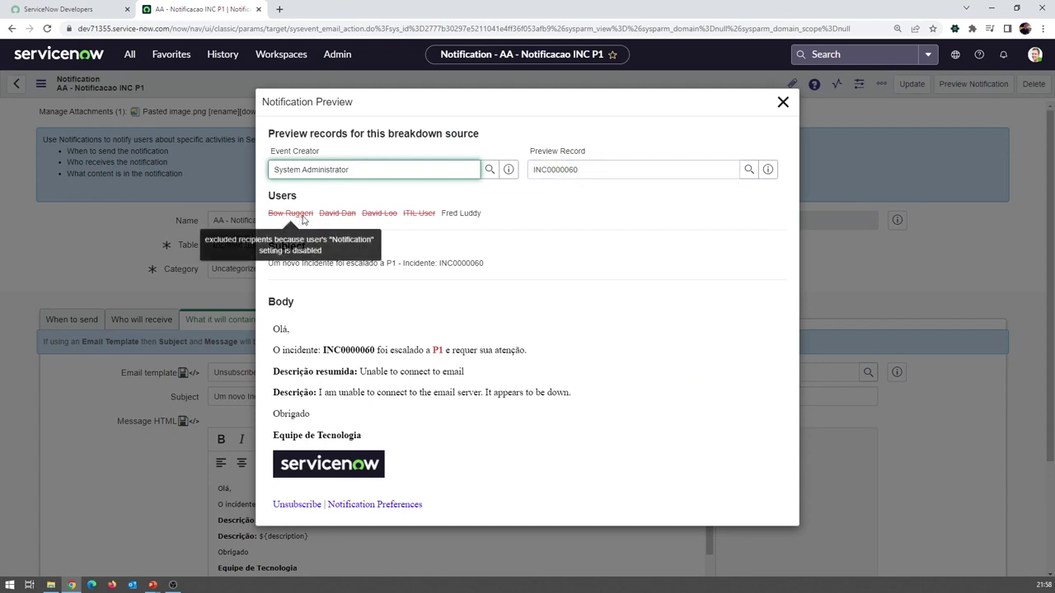
mouse_move(474, 222)
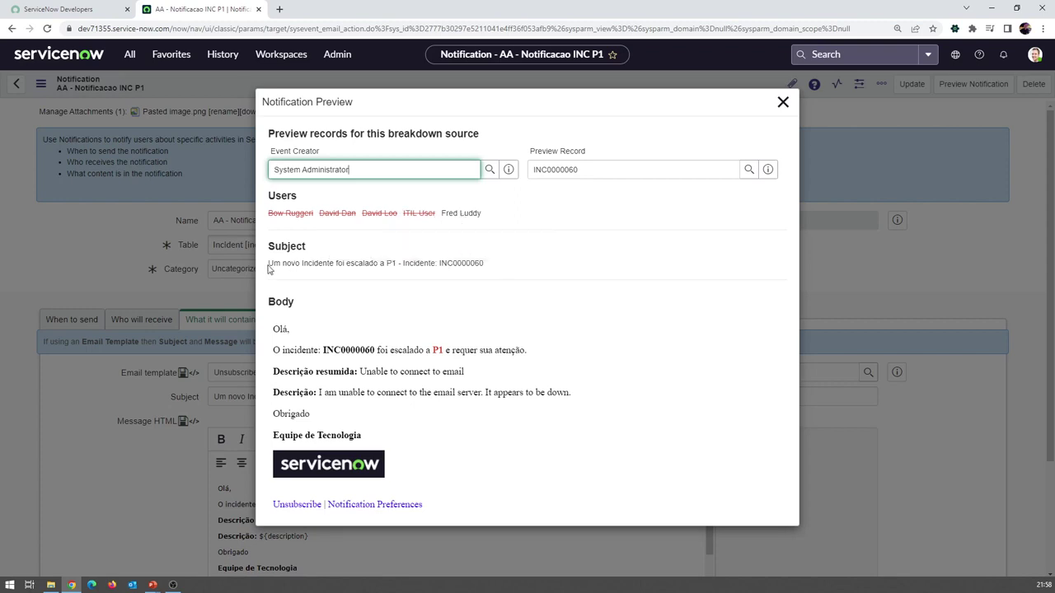
drag(437, 263, 486, 272)
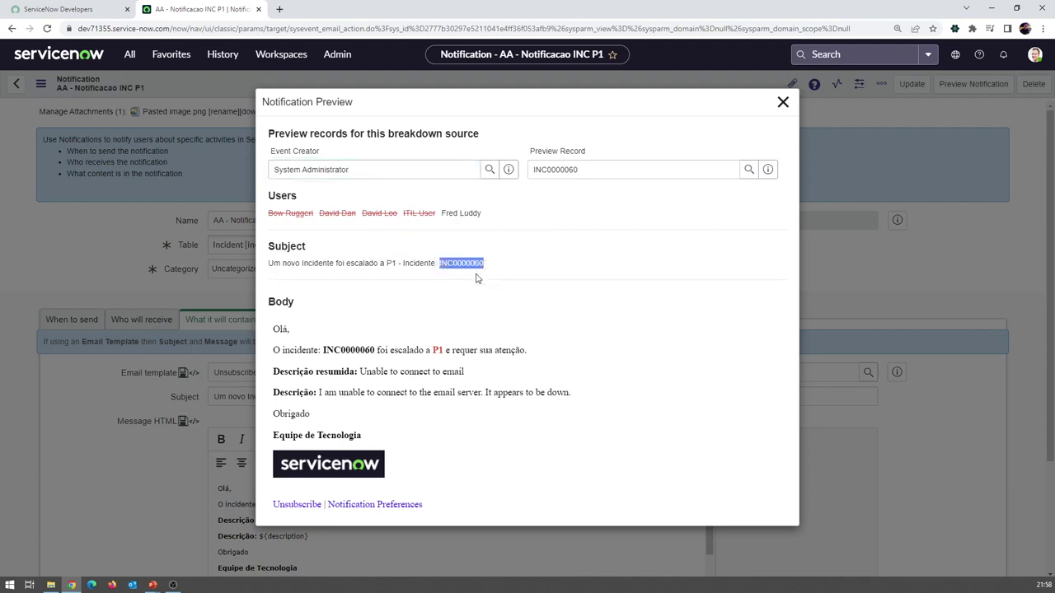
click(473, 306)
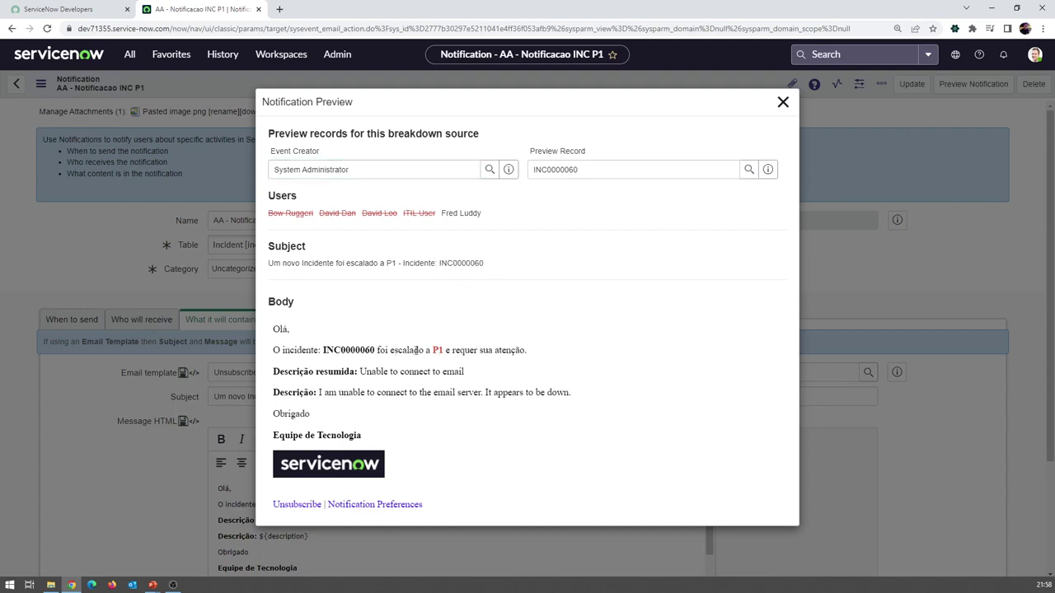
drag(357, 370, 484, 382)
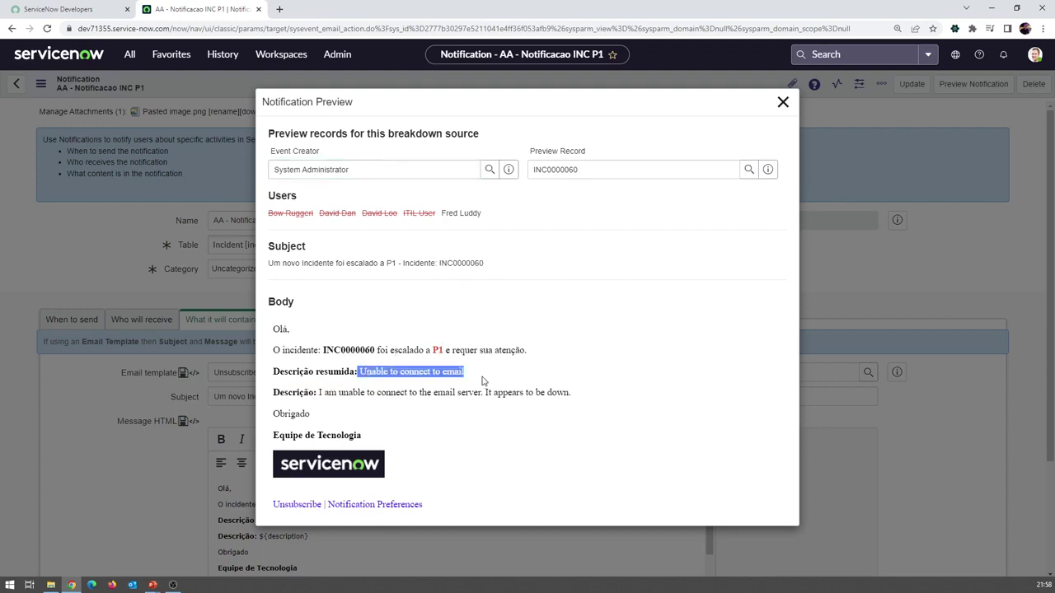
drag(318, 390, 589, 405)
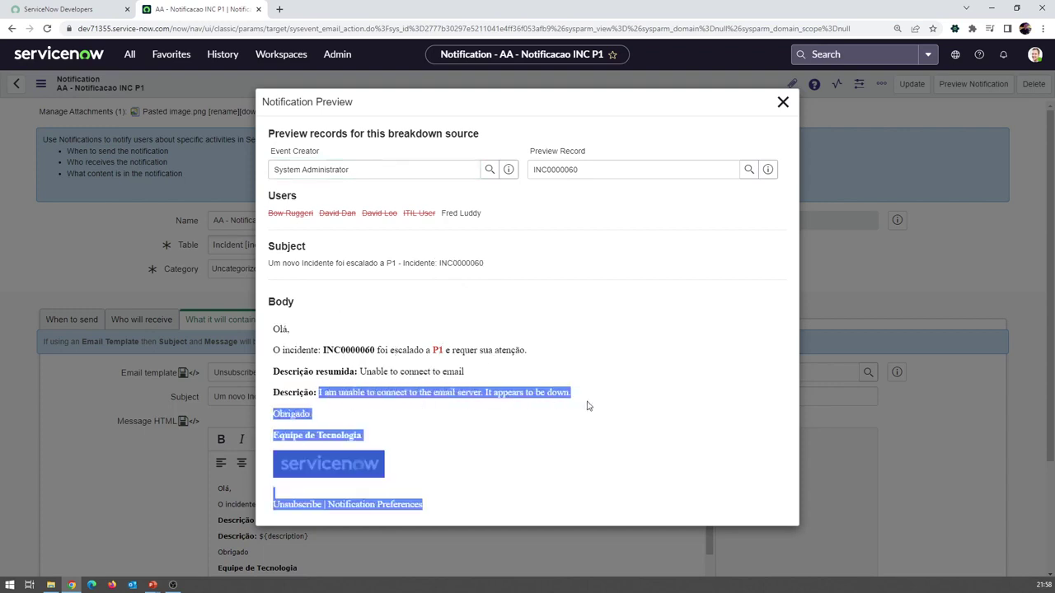
click(338, 426)
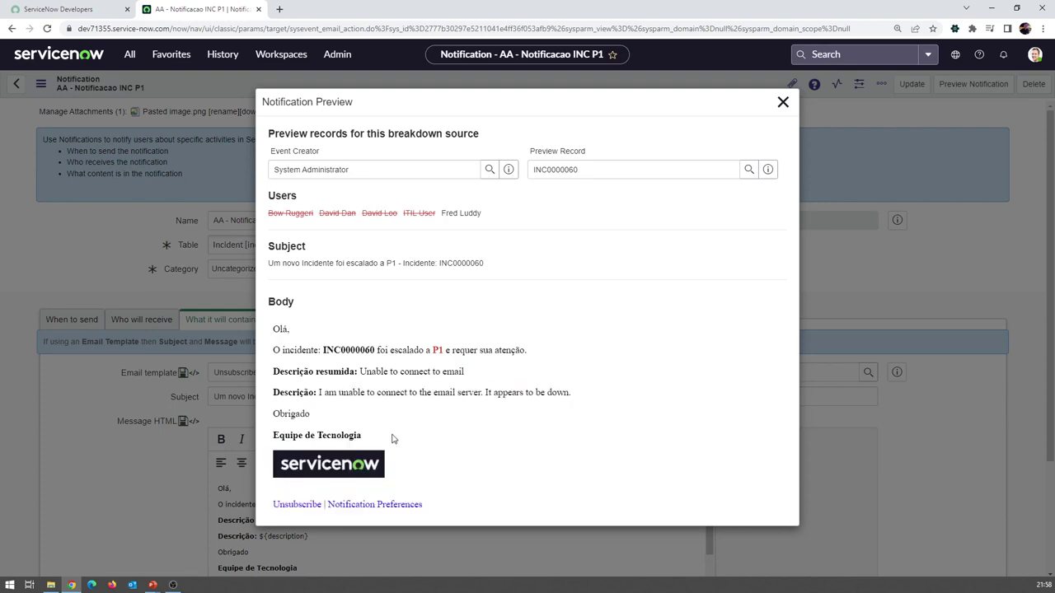
click(783, 101)
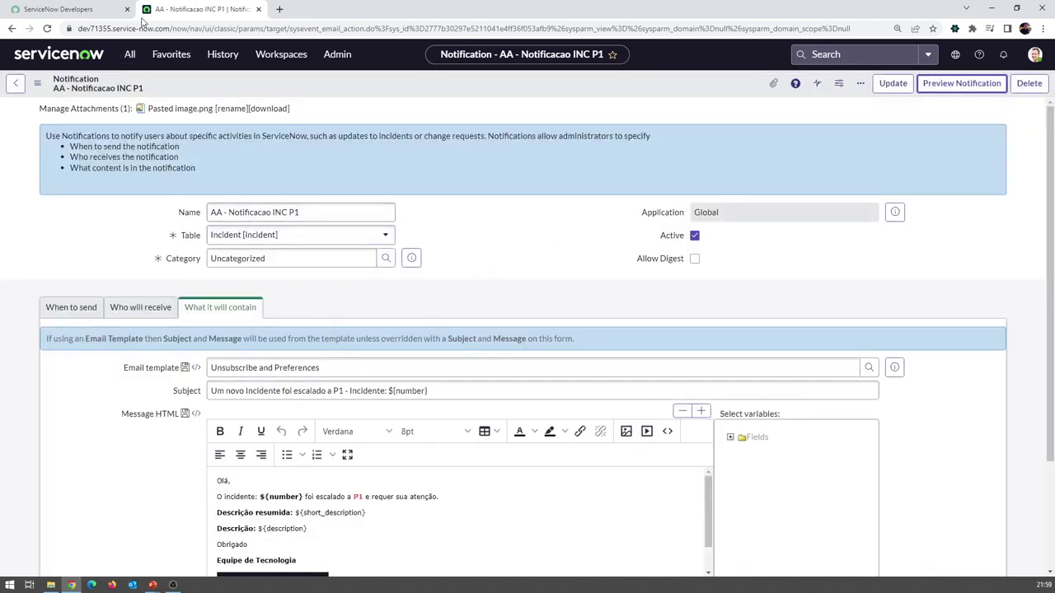
Step: Find the Incident module in the application navigator and open the list of all incidents
click(131, 61)
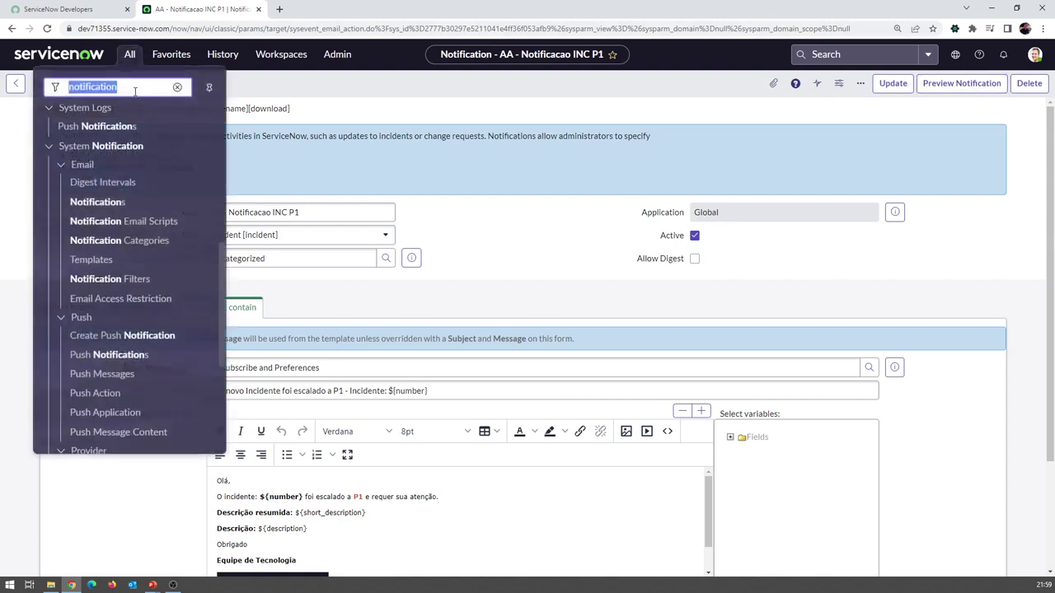
text(incident)
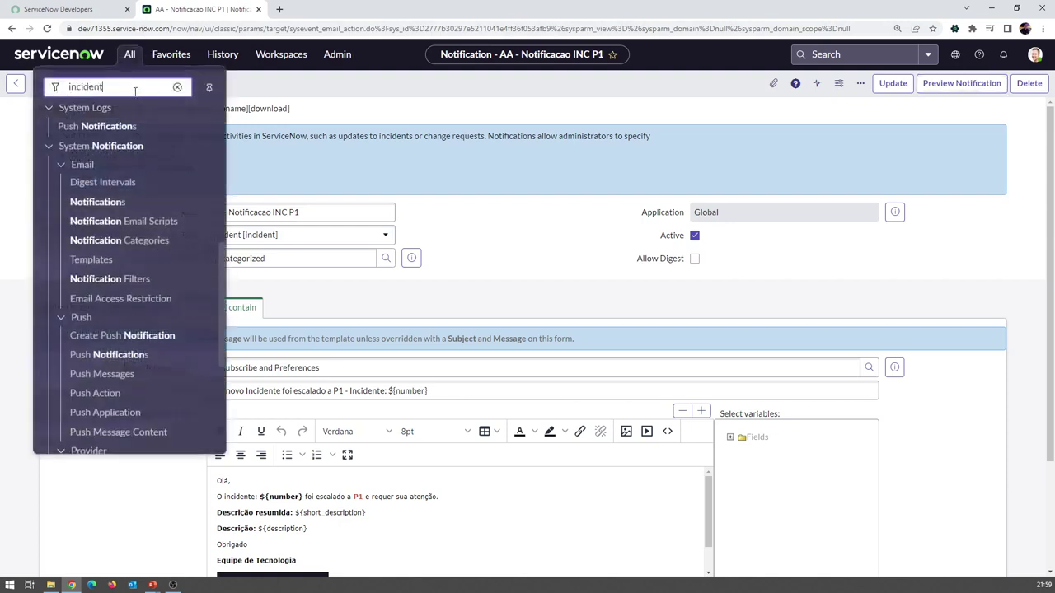
text(.lisdt)
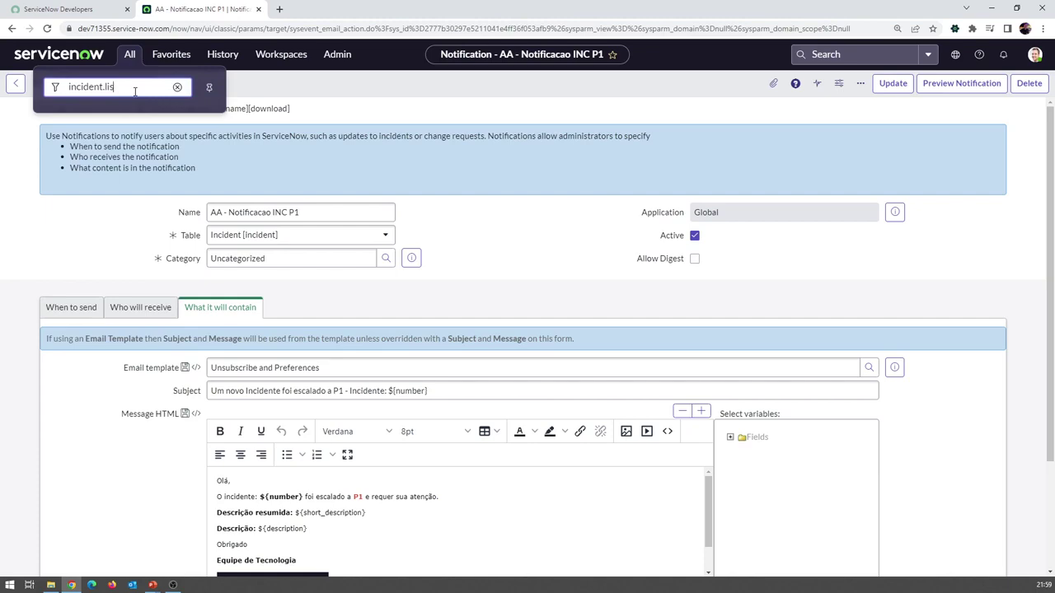
key(BackSpace)
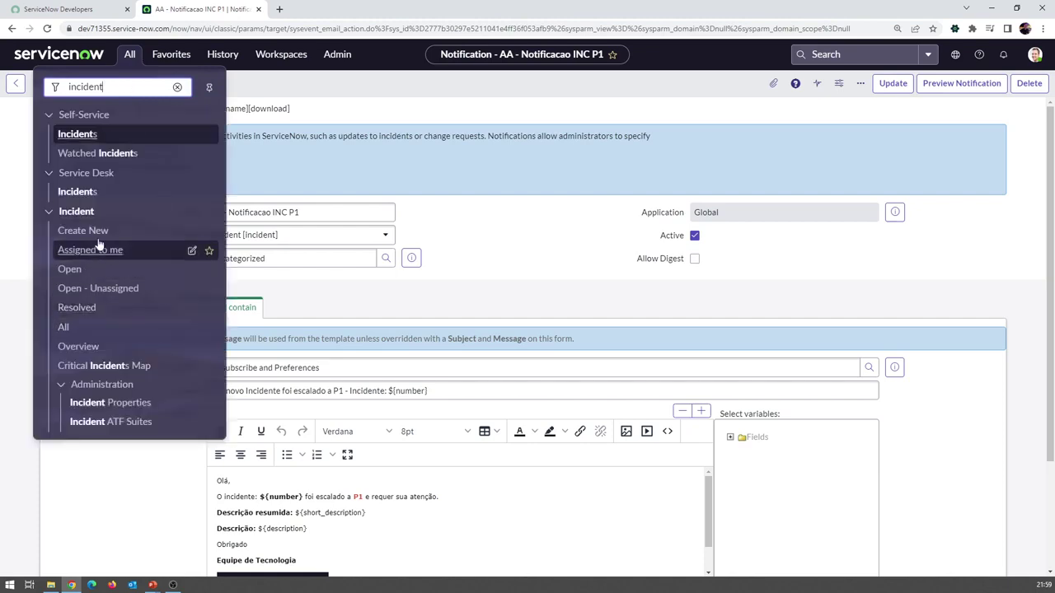
click(83, 327)
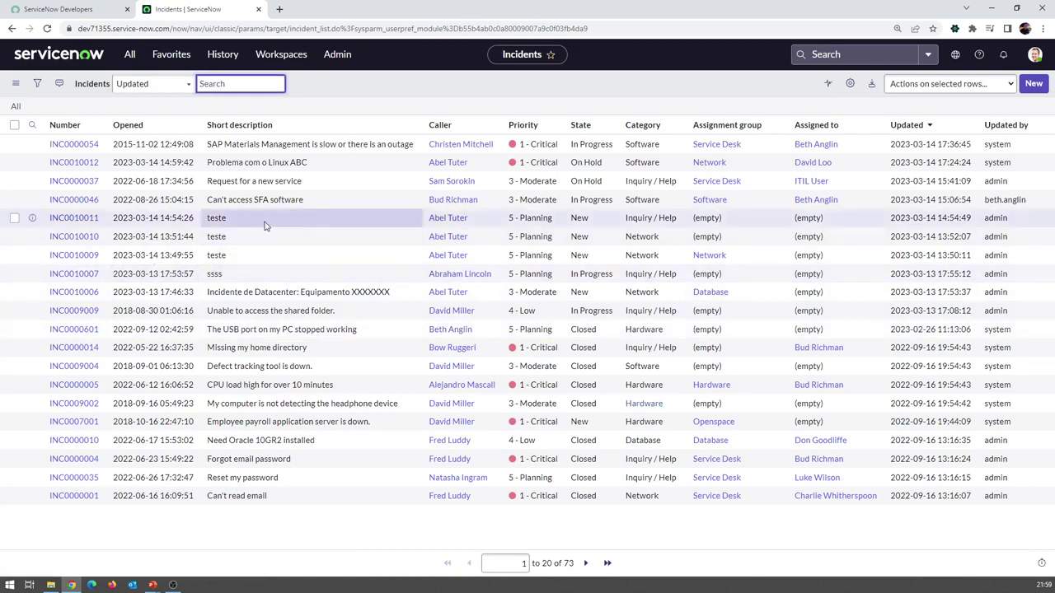
Step: Open the "Request for a new service" incident and set its urgency to 1 - High
click(74, 182)
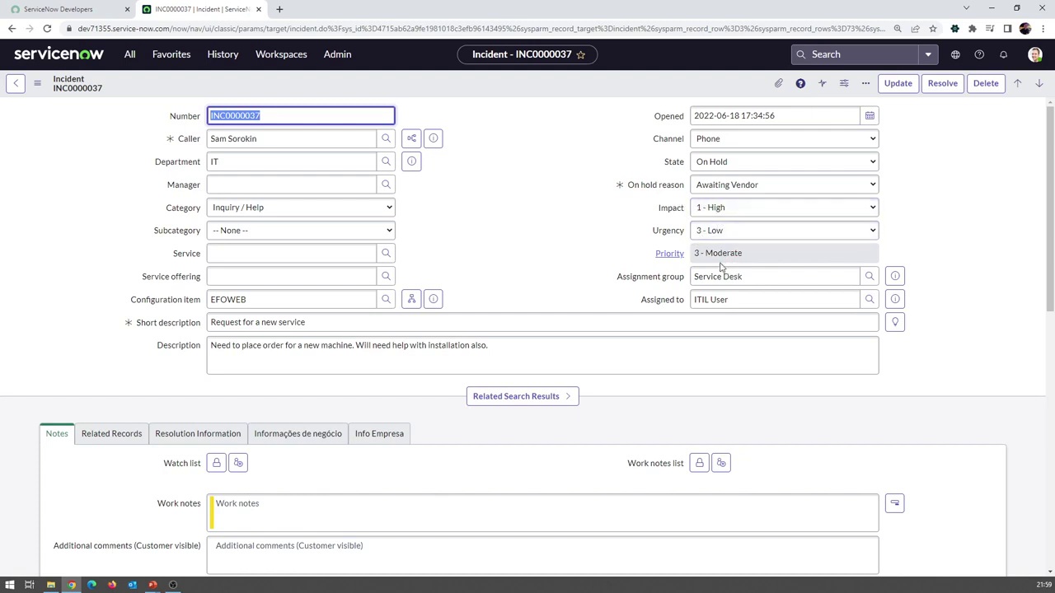
click(710, 233)
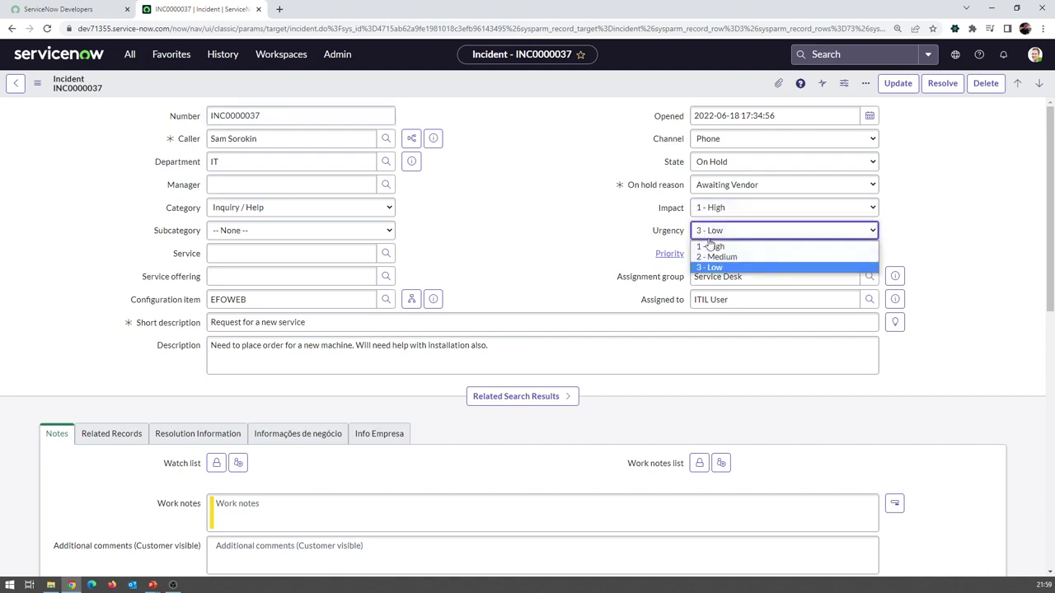
click(710, 247)
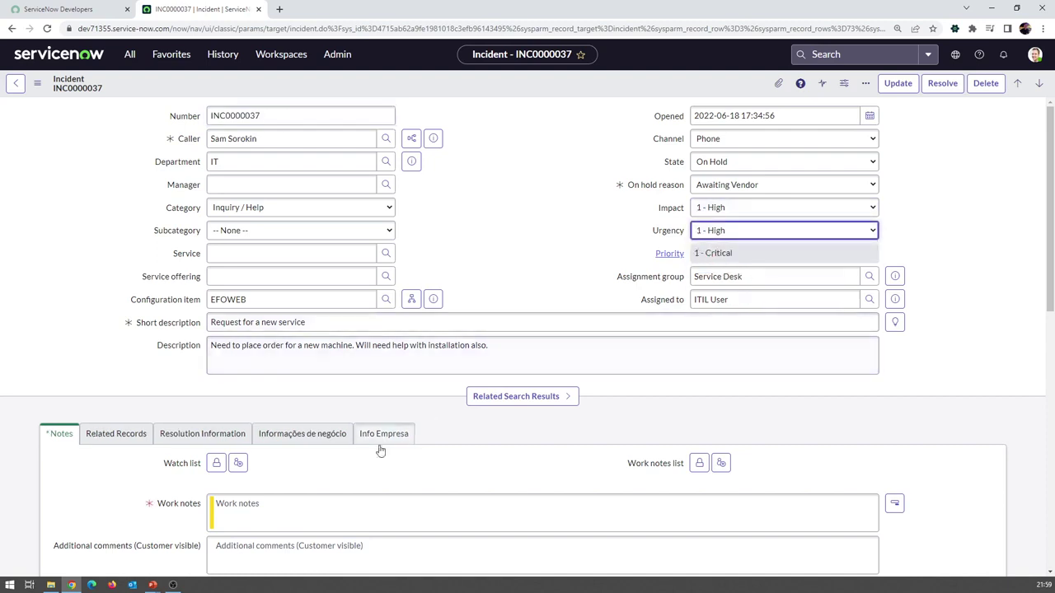
Step: Enter the work note "elevando a P1", save the incident without leaving it, and check its activity log
click(292, 503)
text(ok)
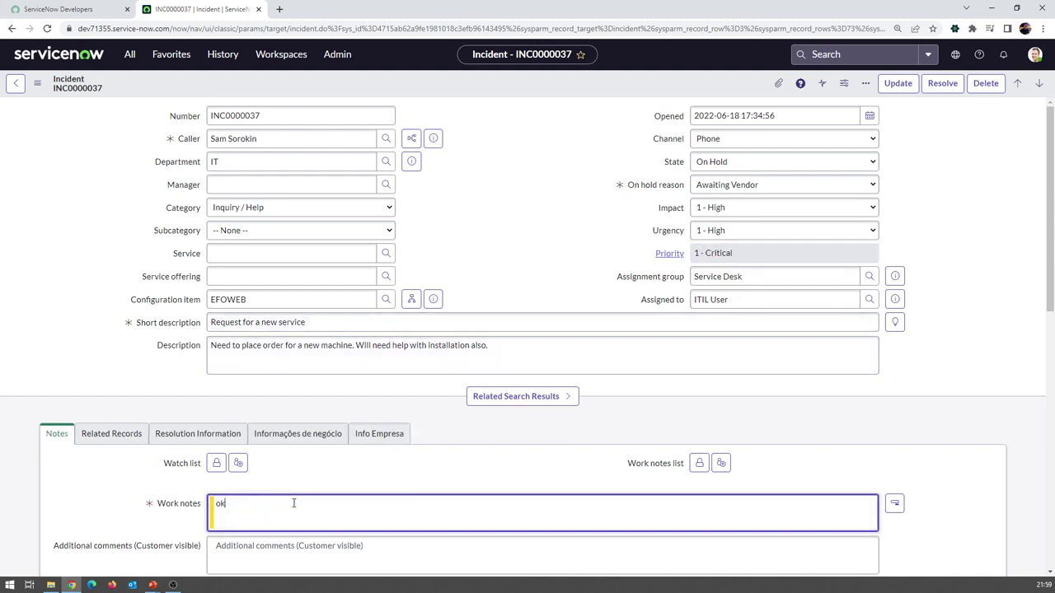
key(BackSpace)
text(elevando a P1)
right_click(482, 84)
click(491, 97)
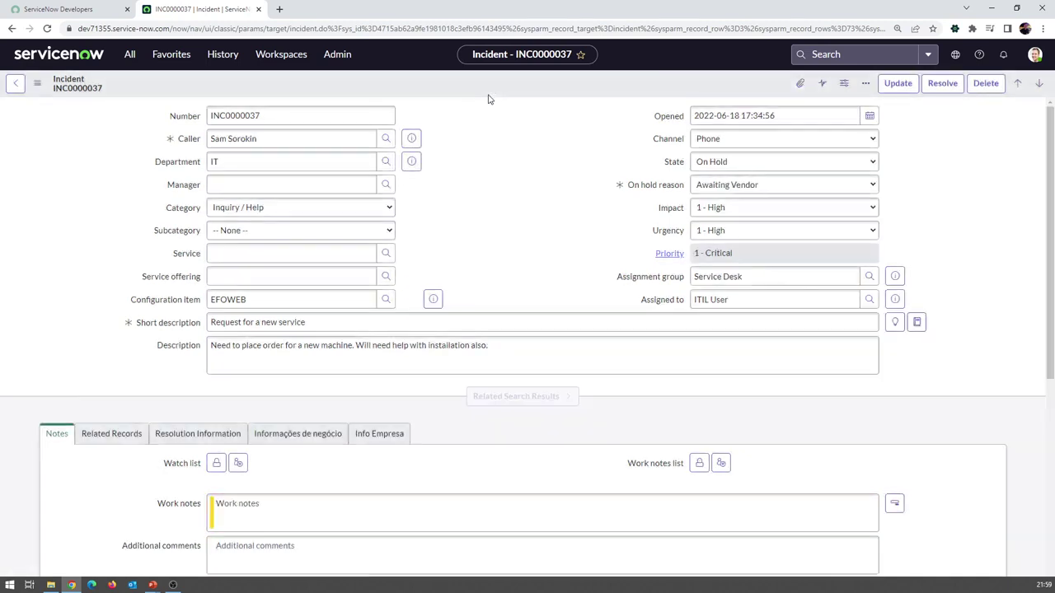
scroll(481, 163, down, 3)
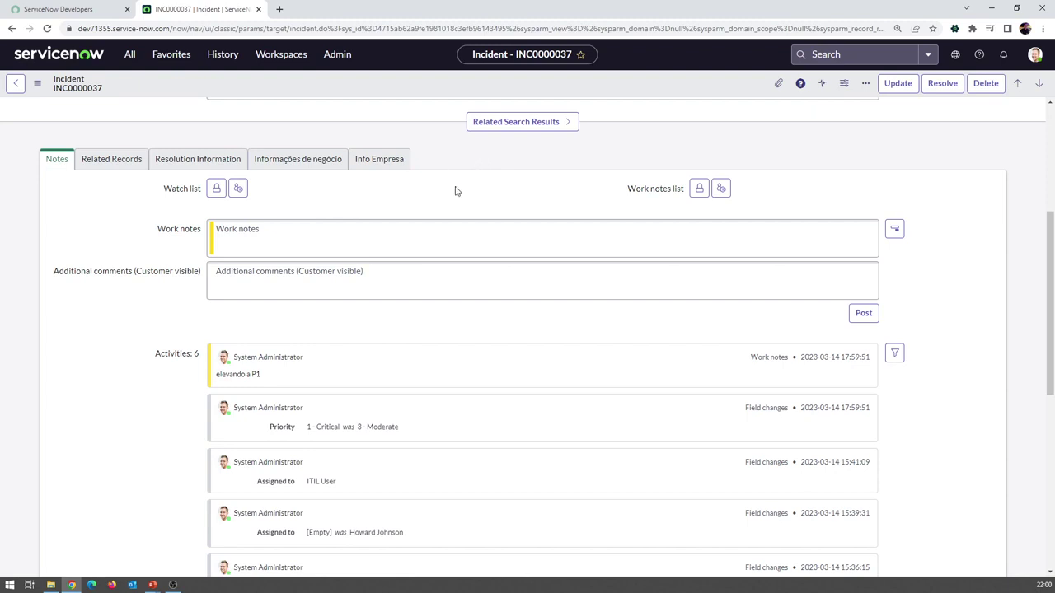
Step: Search the navigator for "outbound" and open the Outbox, Sent and Skipped mailboxes in separate browser tabs
click(130, 58)
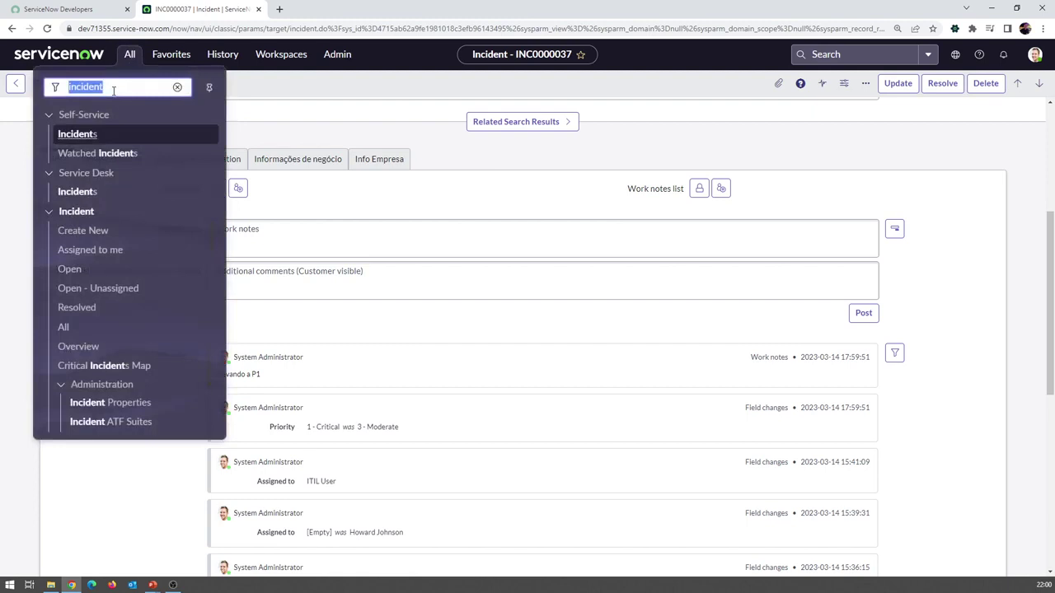
text(ou)
key(BackSpace)
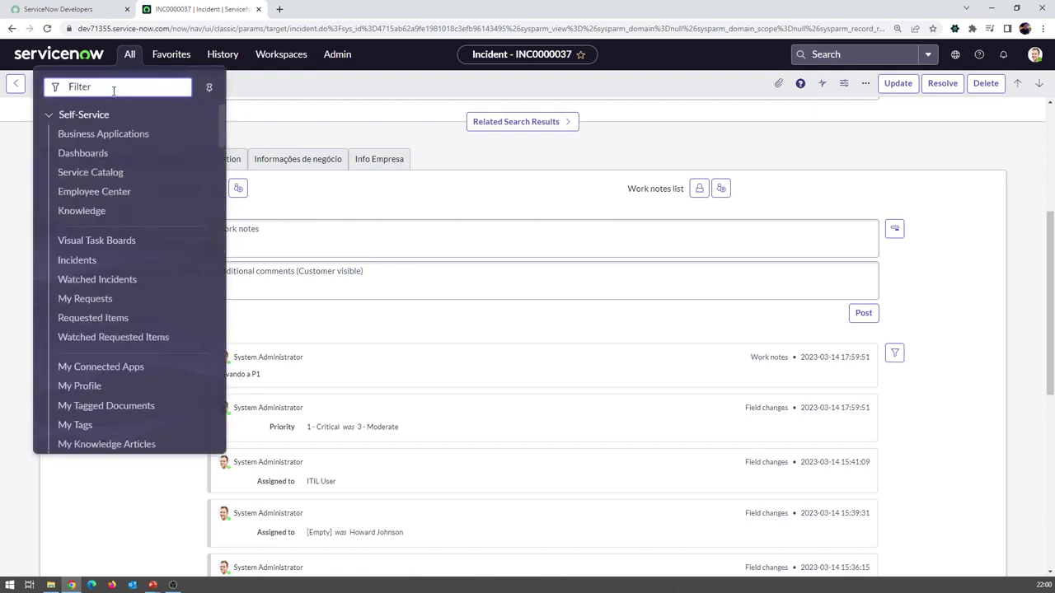
text(ou)
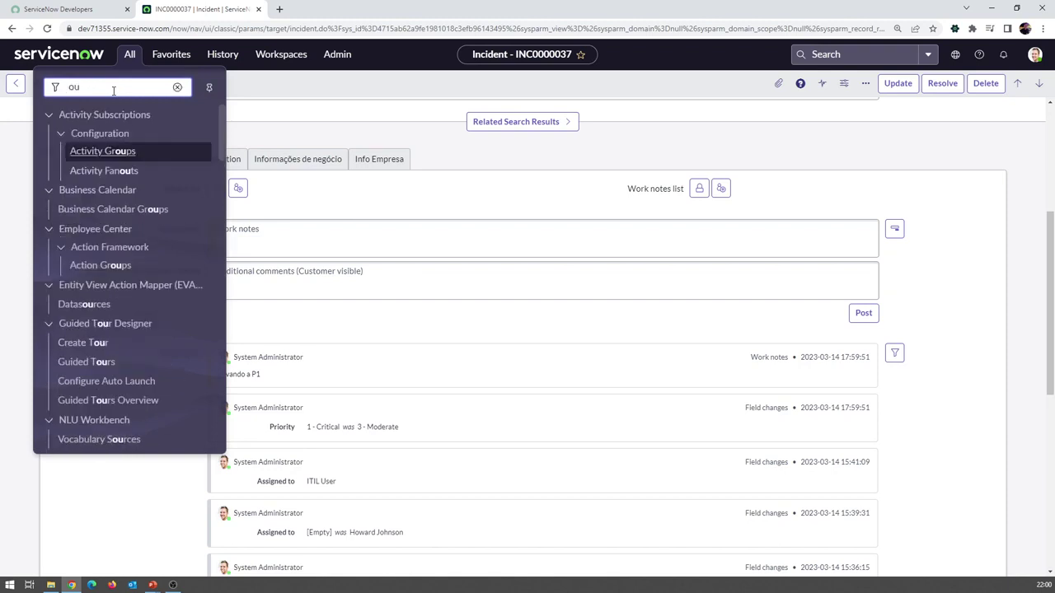
text(tbound)
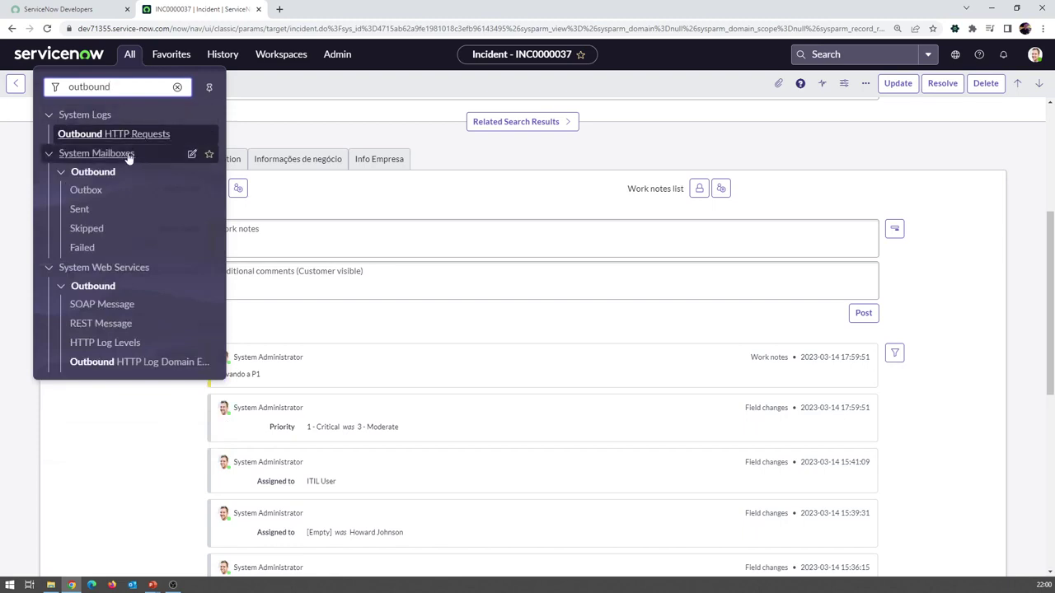
middle_click(86, 190)
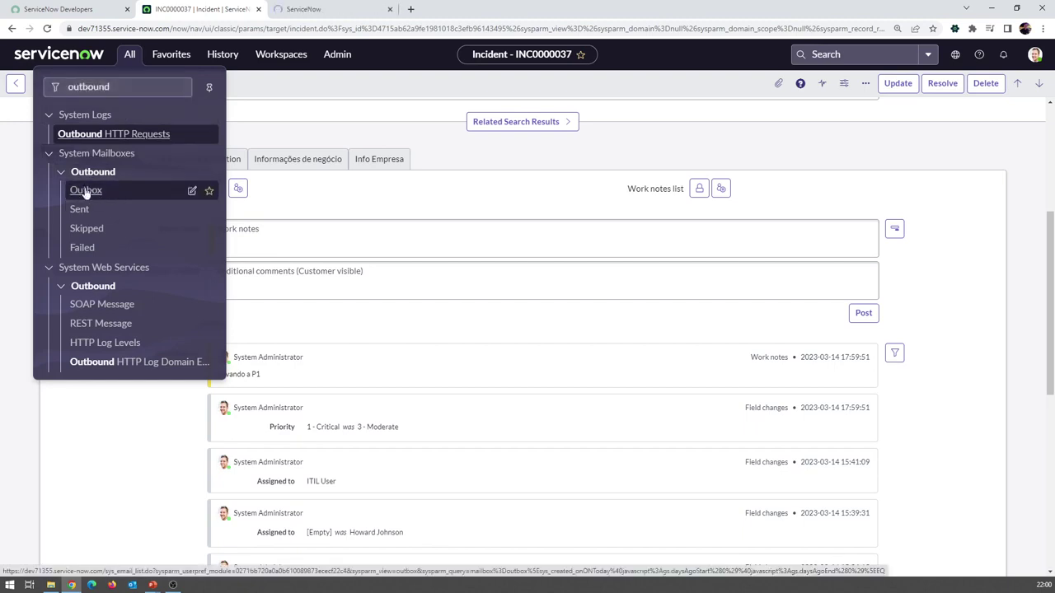
middle_click(79, 211)
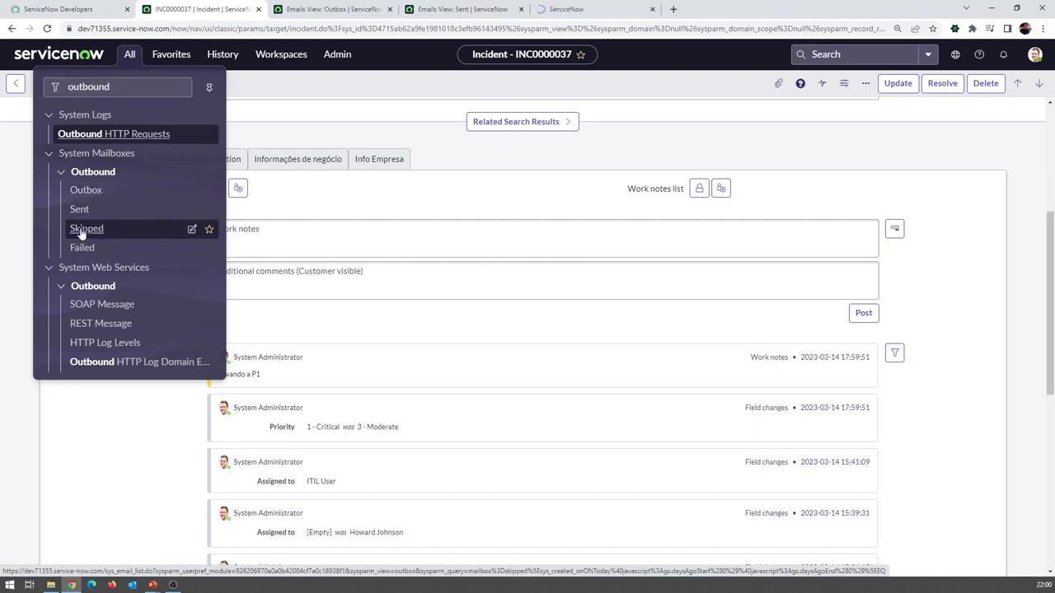
middle_click(83, 234)
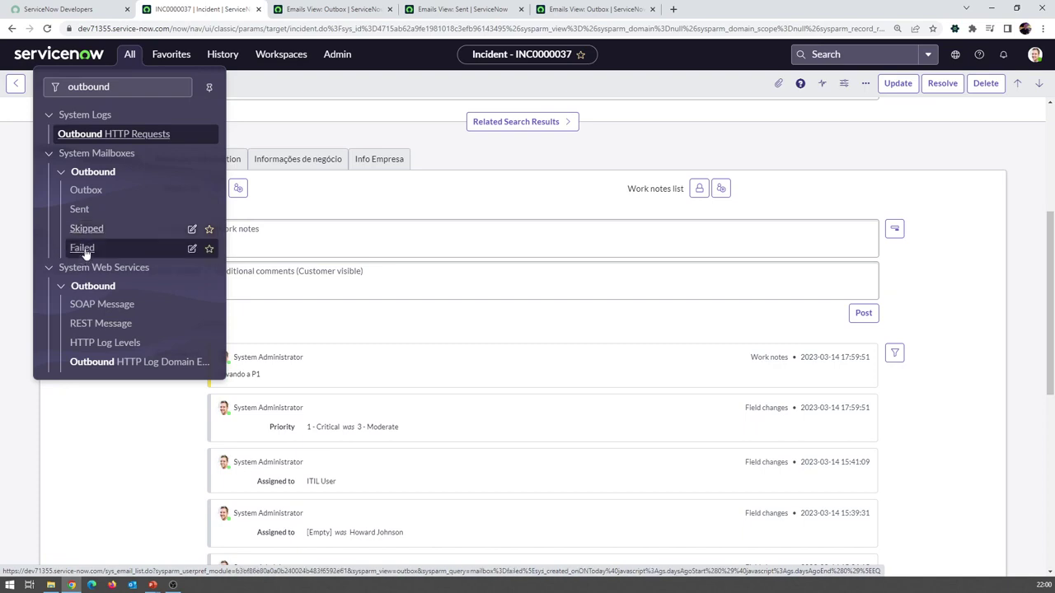
Step: Open the Failed mailbox in a separate browser tab and sort the Outbox emails by creation date, newest first
middle_click(84, 250)
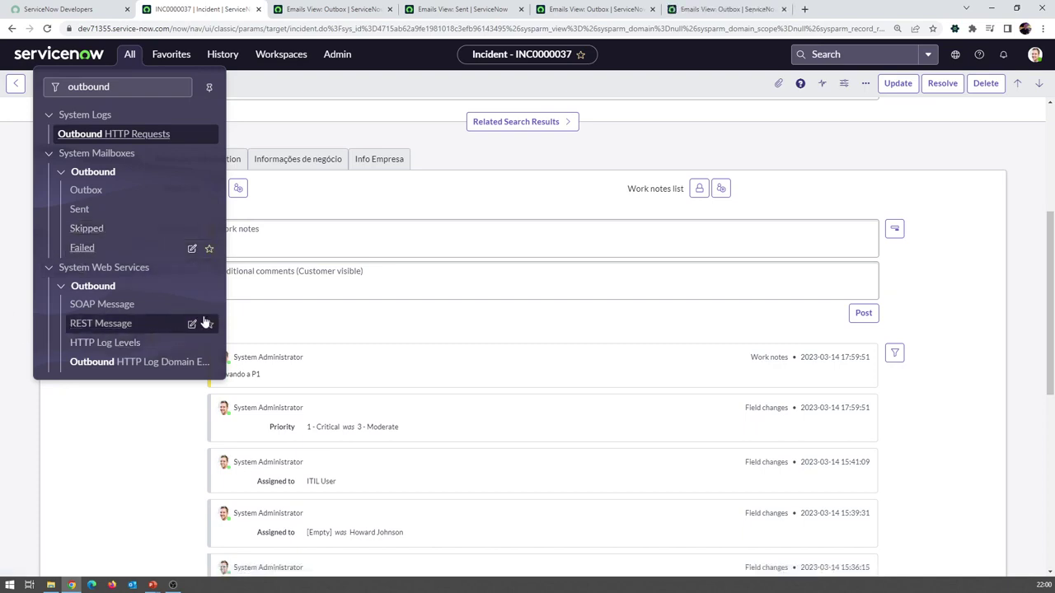
click(377, 113)
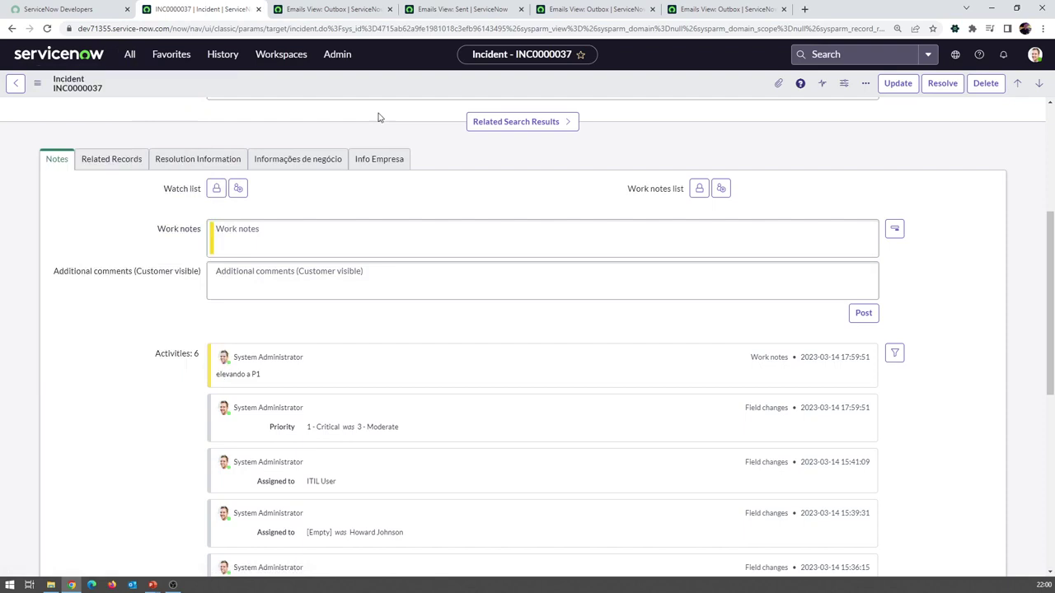
click(338, 9)
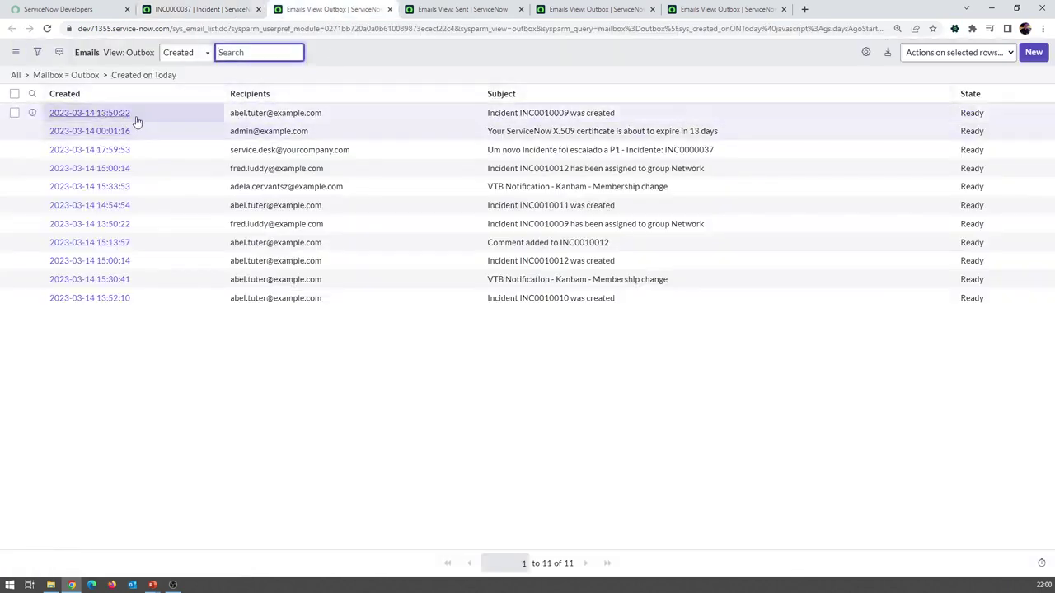
click(66, 94)
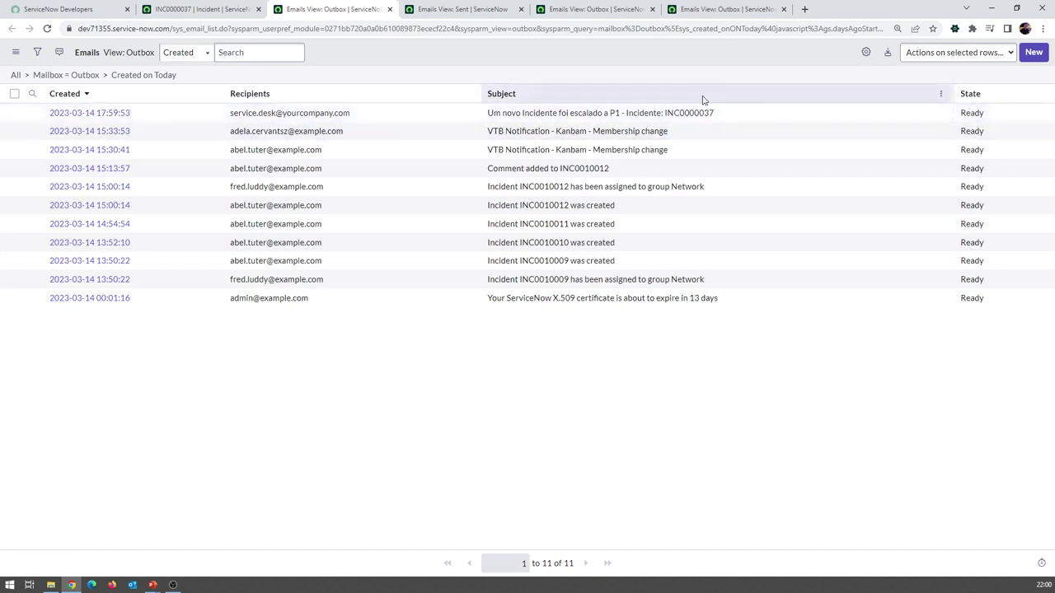
Step: Check the Sent, Skipped and Failed mailboxes for today's emails and close their browser tabs
click(493, 10)
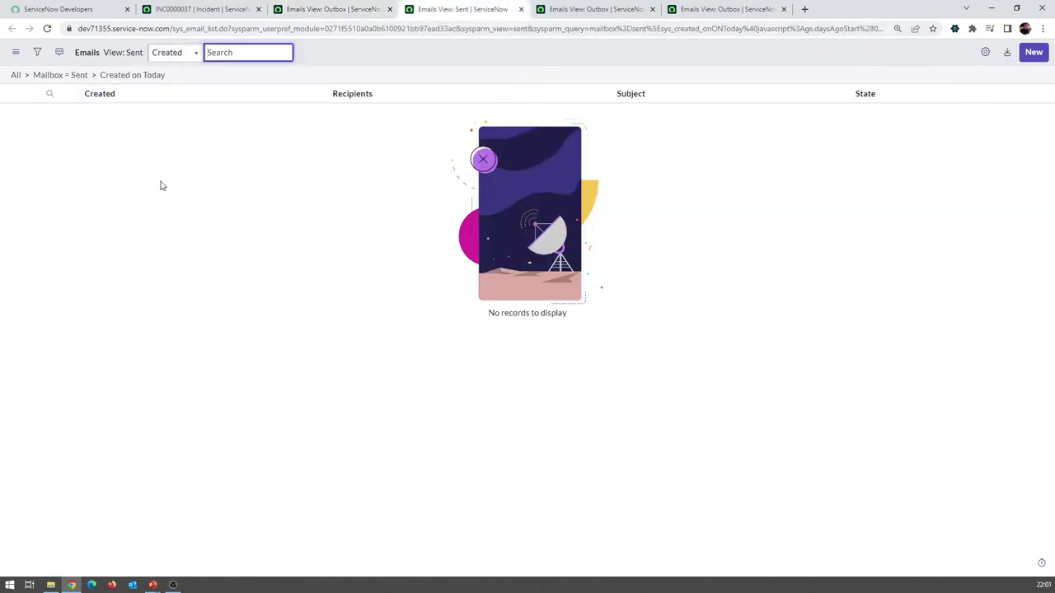
click(521, 9)
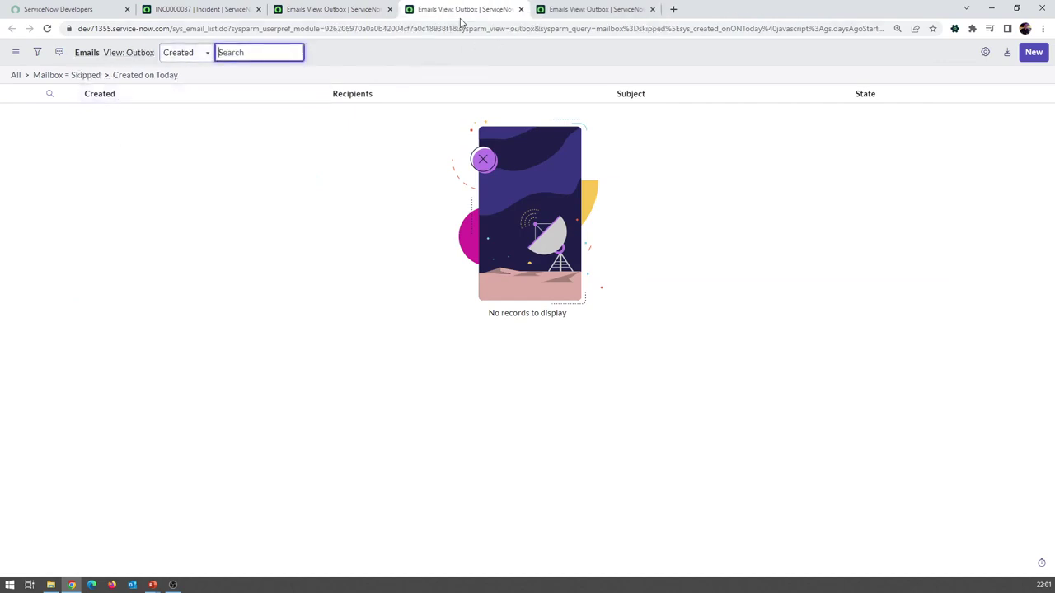
click(521, 9)
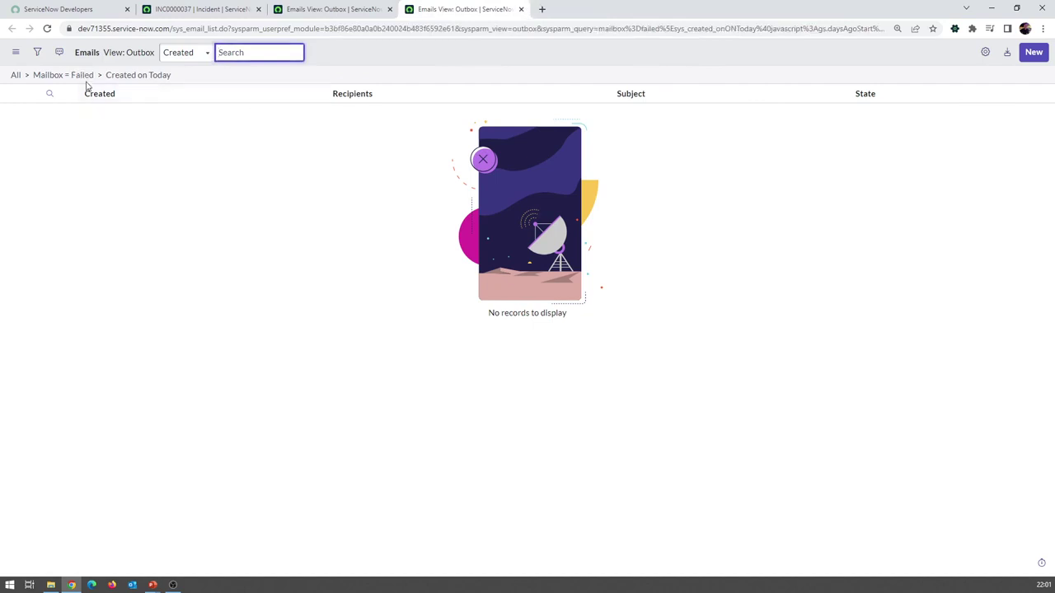
click(521, 9)
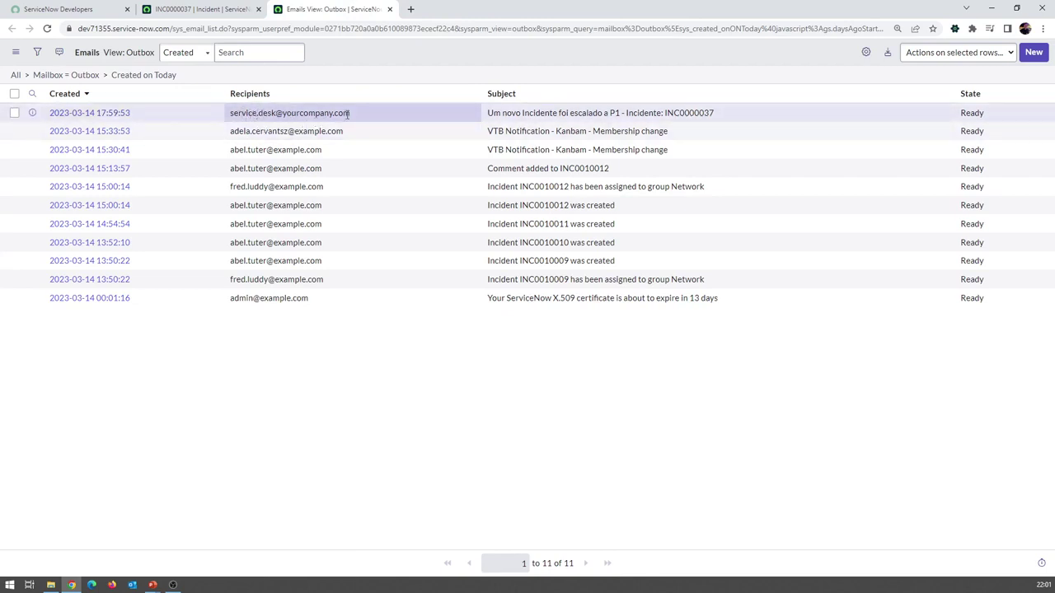
Step: Open the Outbox email about the incident escalated to P1 and open its originating notification in a separate browser tab
click(95, 115)
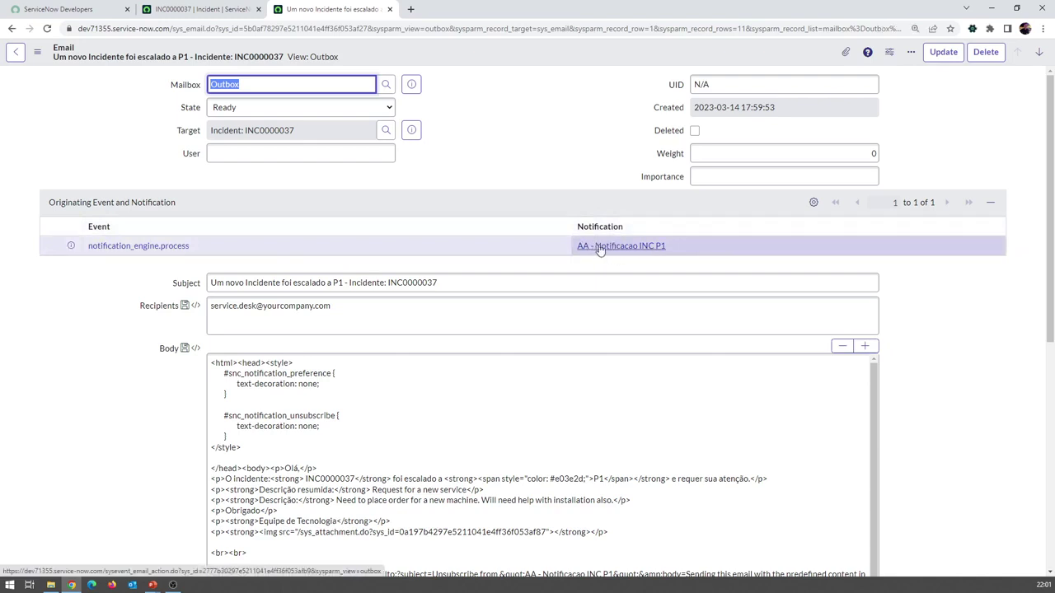
middle_click(643, 248)
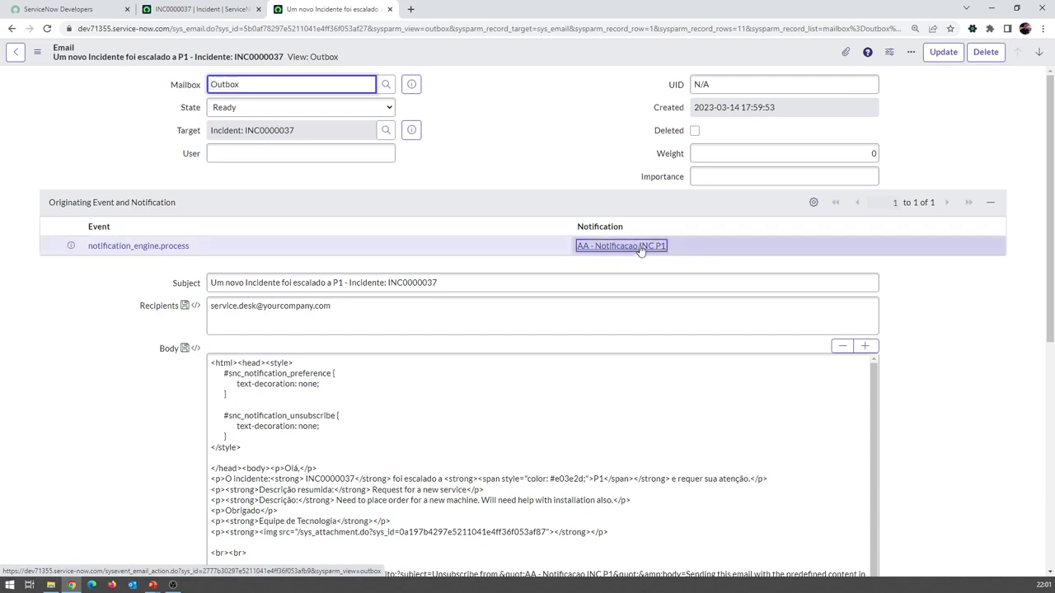
click(439, 8)
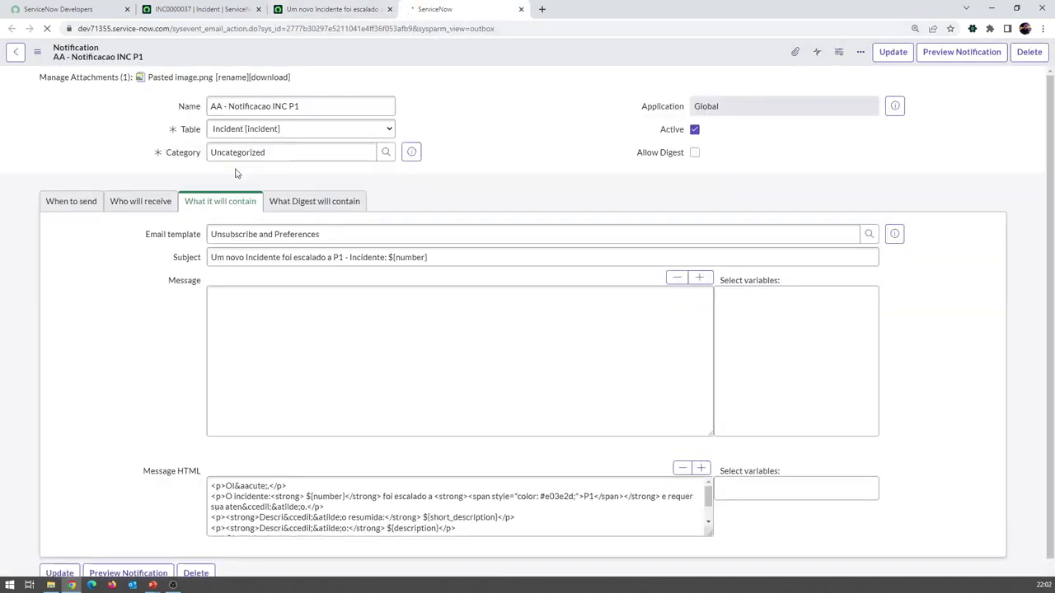
click(313, 10)
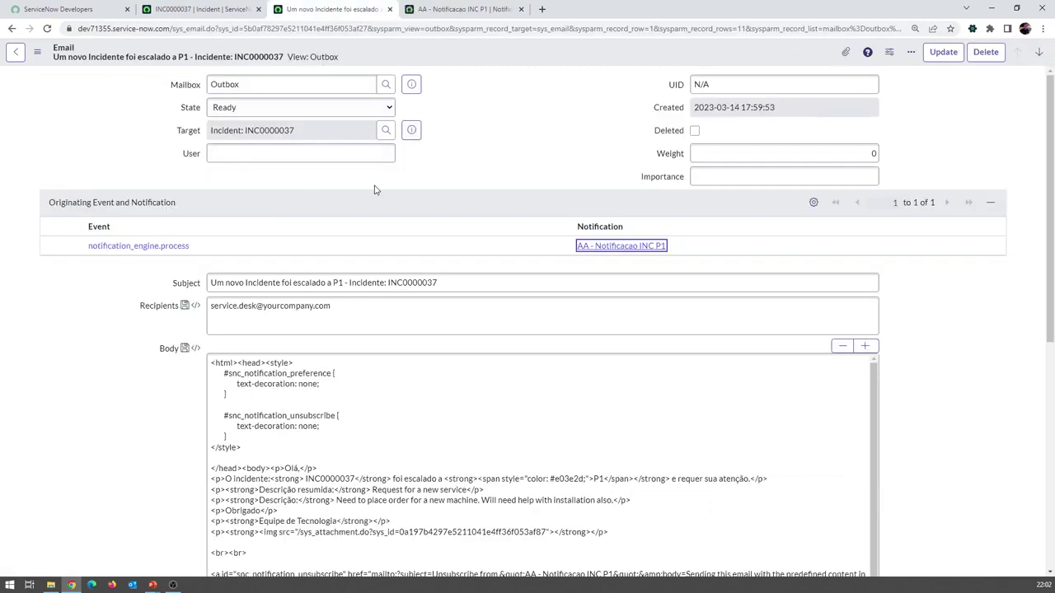
Step: Review the subject, recipients, HTML body and headers of the generated escalation email
click(241, 284)
drag(243, 306, 337, 308)
scroll(136, 381, down, 2)
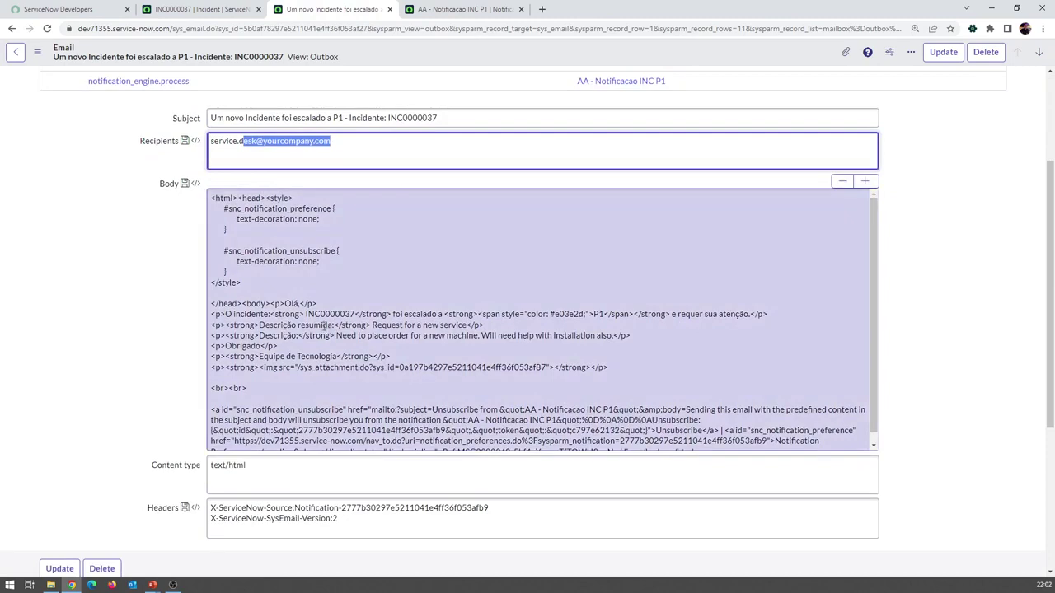
scroll(151, 349, down, 3)
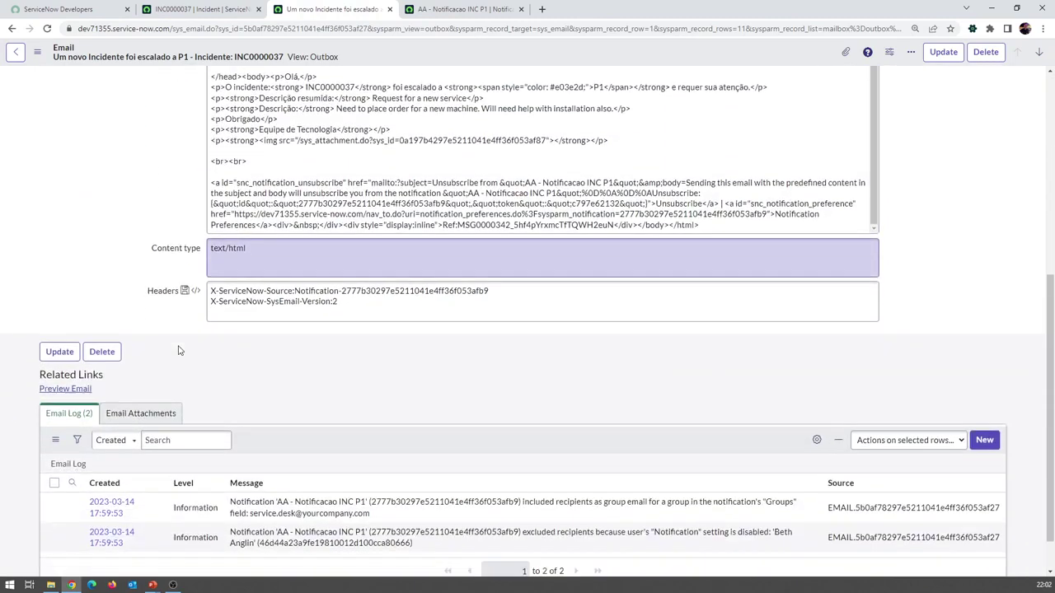
Step: Preview the generated email, examine its greeting, incident number and message reference, and close the preview
click(72, 387)
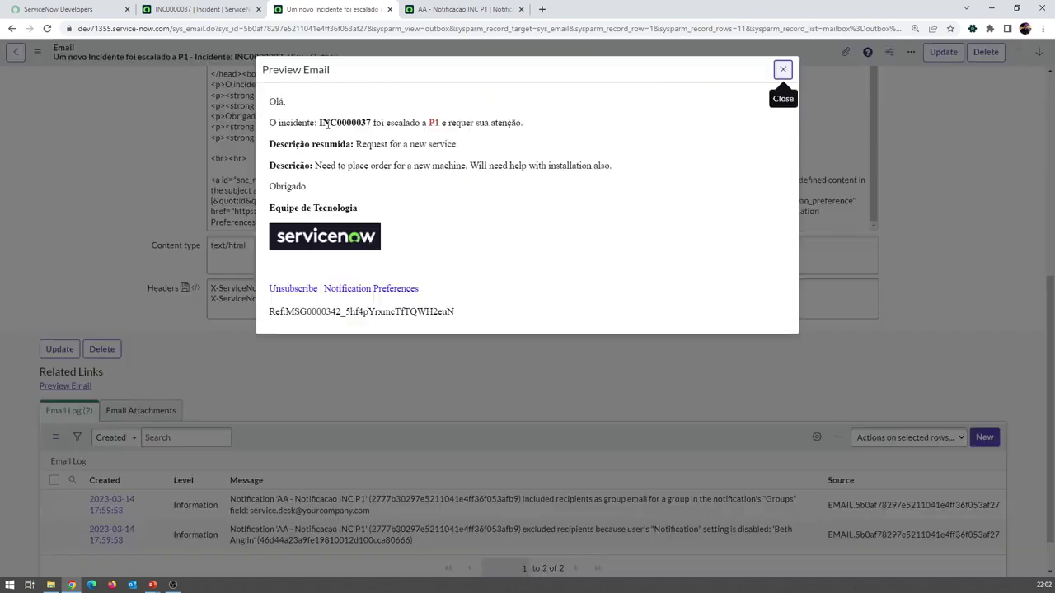
double_click(272, 100)
click(327, 122)
drag(442, 321, 268, 316)
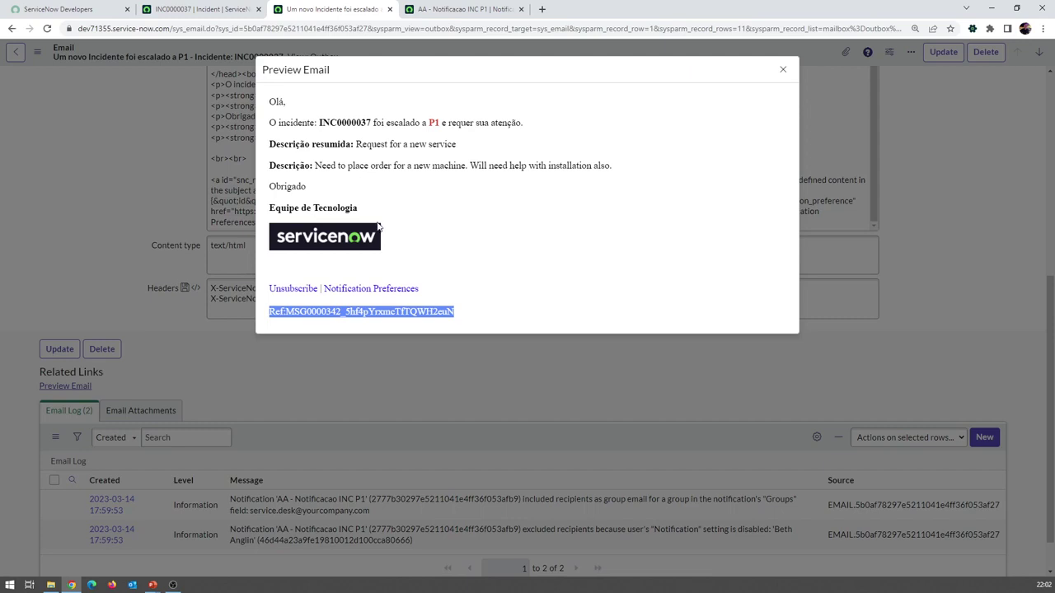
drag(480, 323, 264, 334)
drag(320, 124, 370, 124)
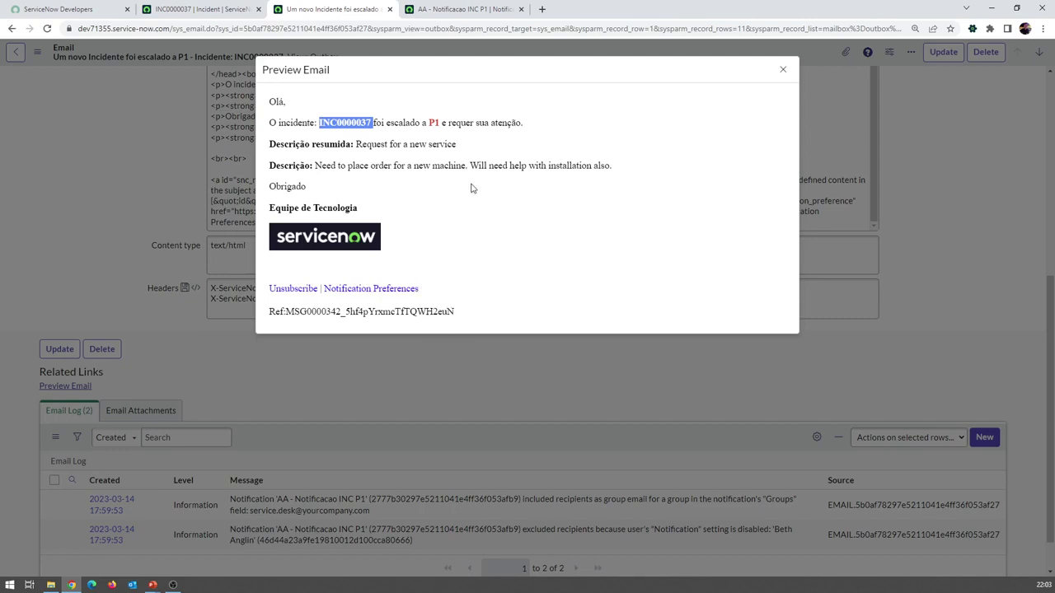
drag(468, 311, 274, 321)
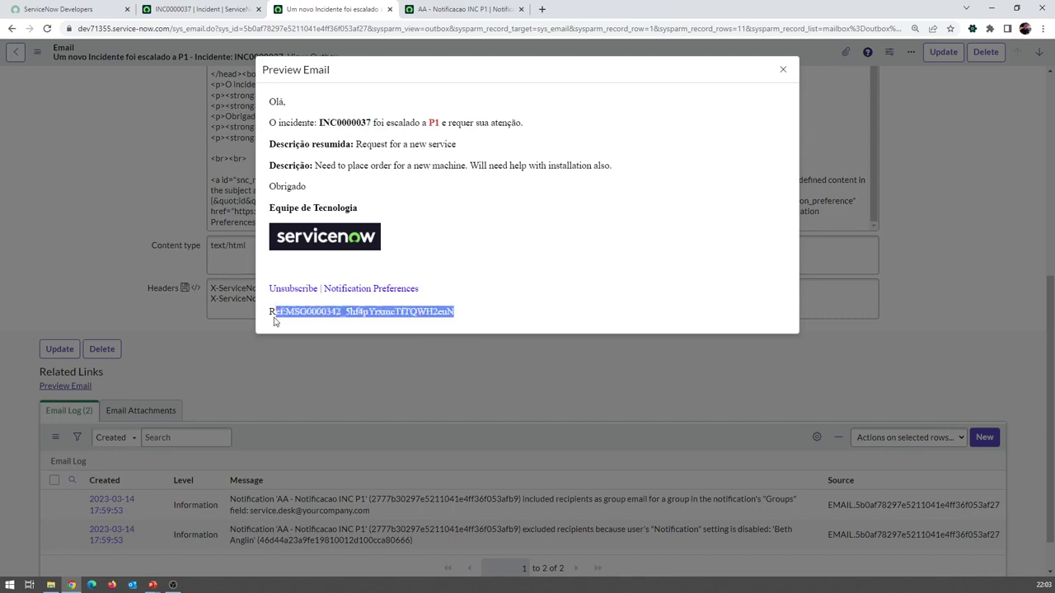
click(587, 254)
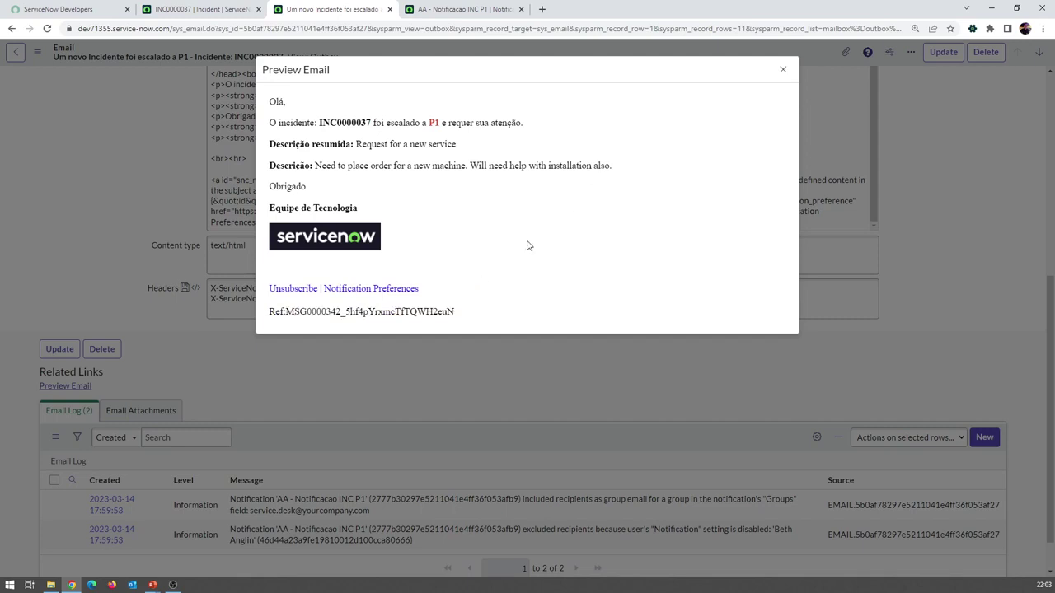
drag(269, 312, 462, 303)
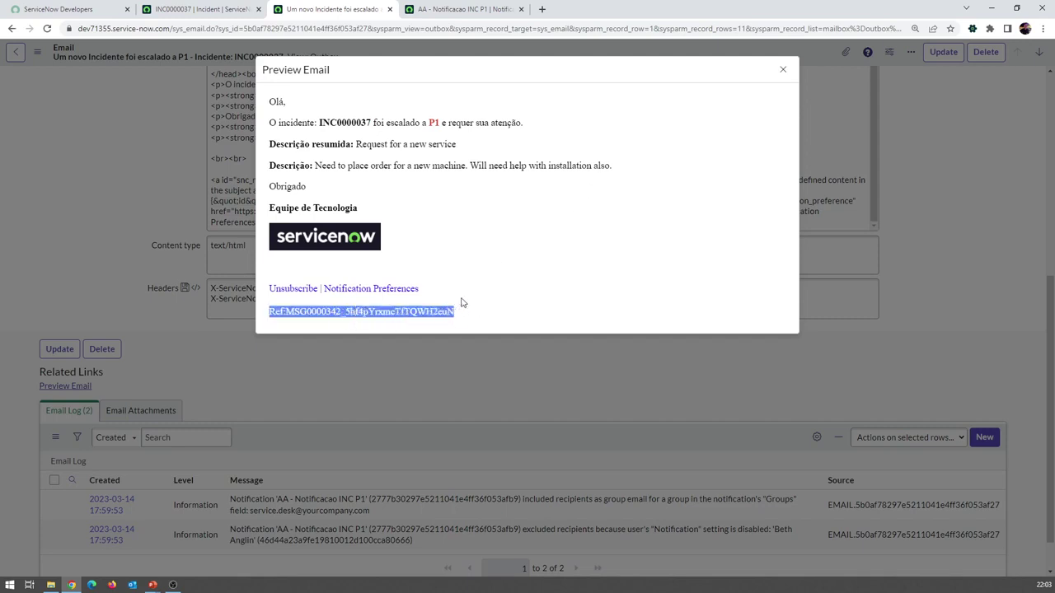
click(783, 70)
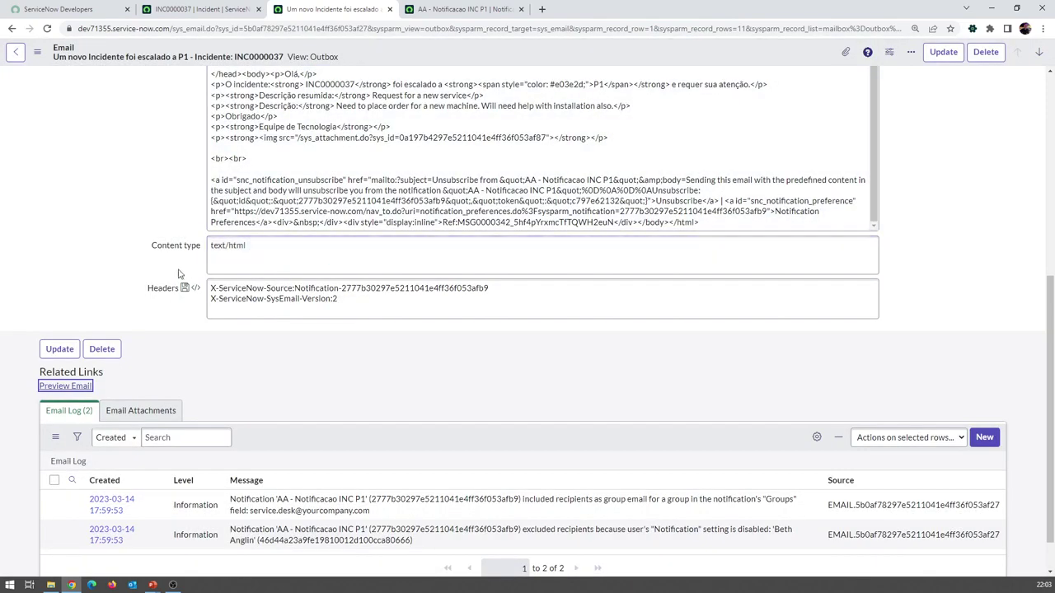
Step: Check the email's attachments list and look at the "AA - Notificacao INC P1" notification record it came from
scroll(185, 273, down, 1)
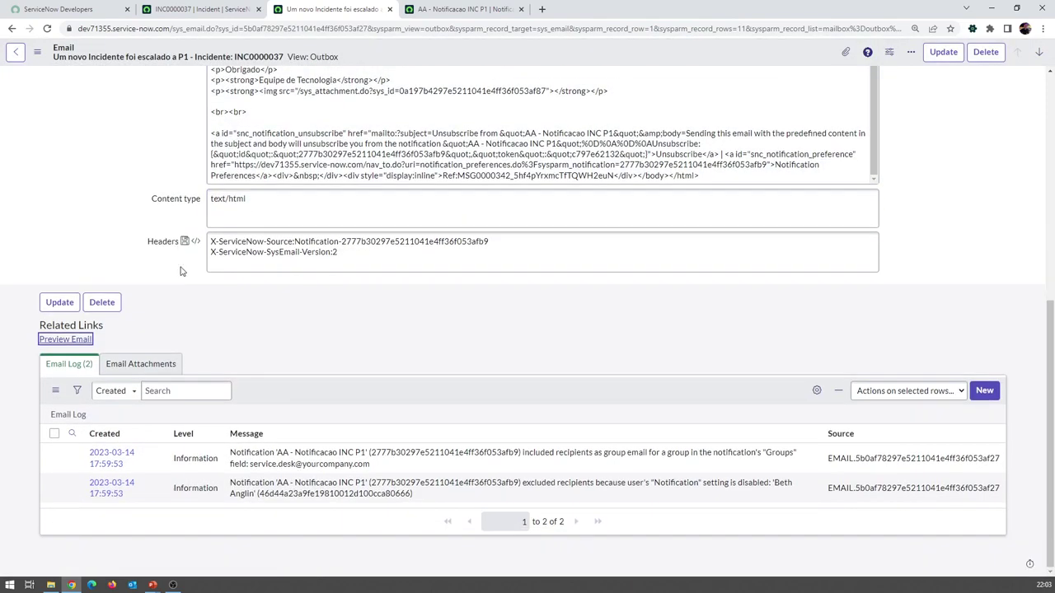
click(137, 359)
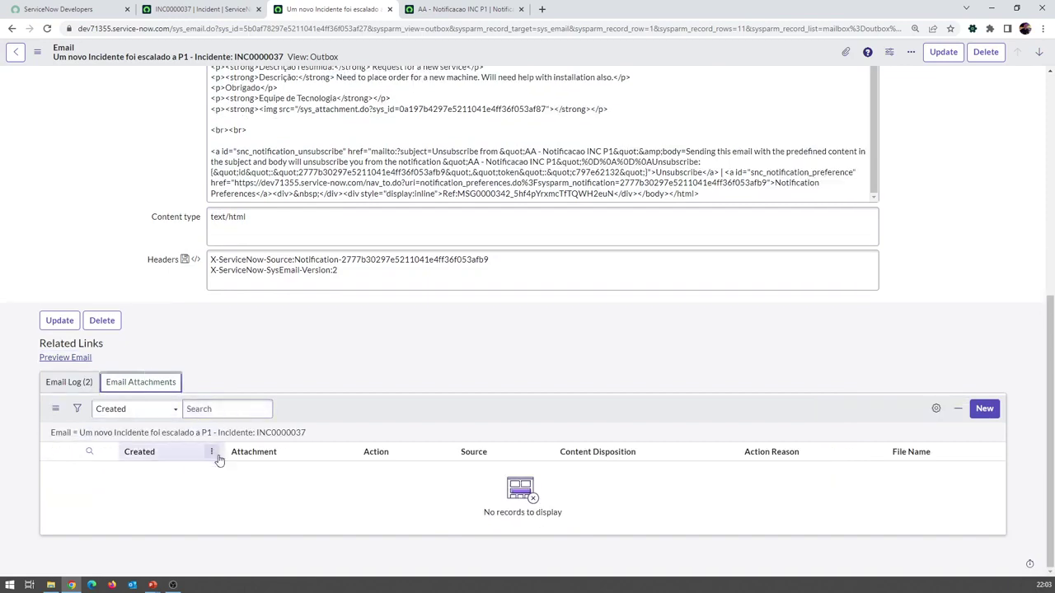
click(482, 15)
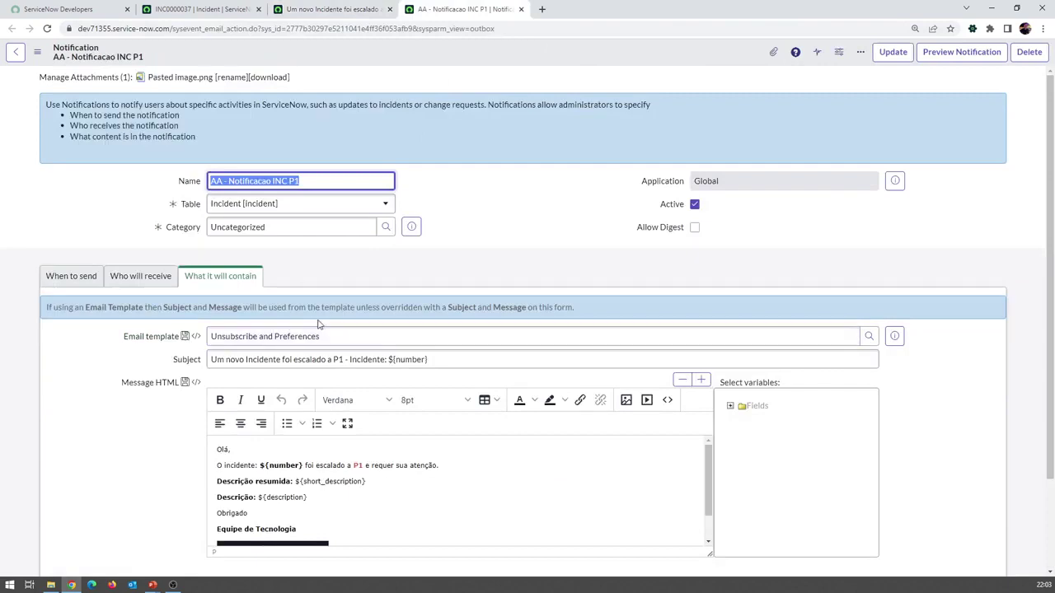
click(287, 12)
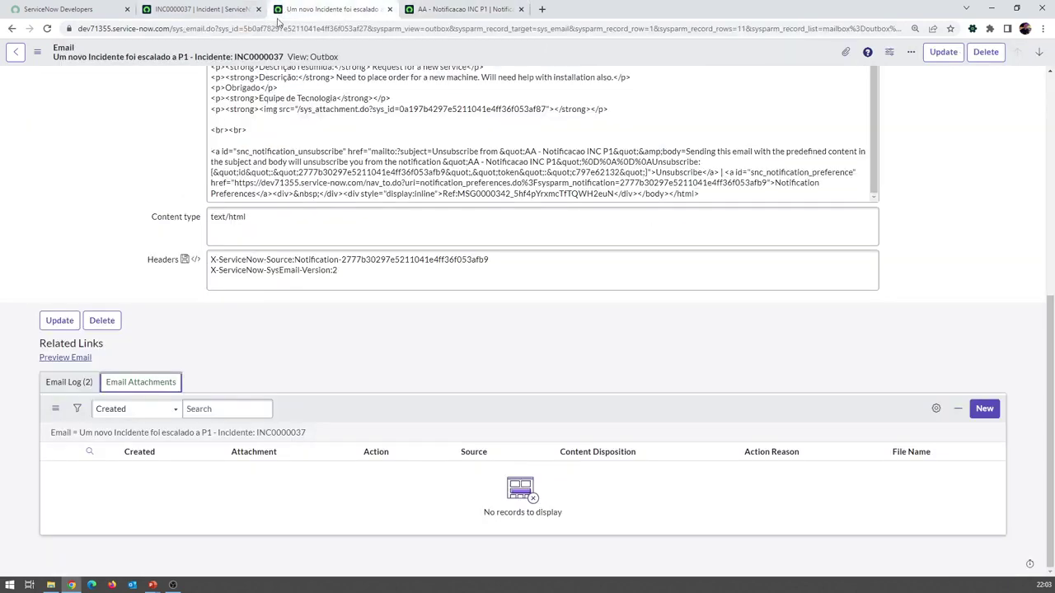
Step: Examine the email log's messages on which recipients the notification included and excluded
click(69, 381)
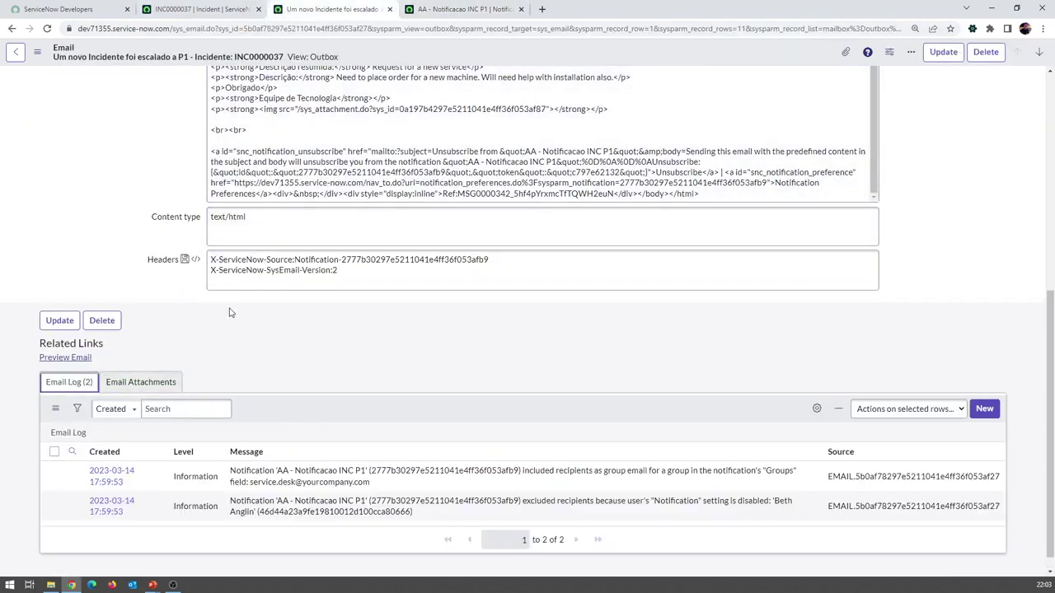
scroll(225, 318, down, 1)
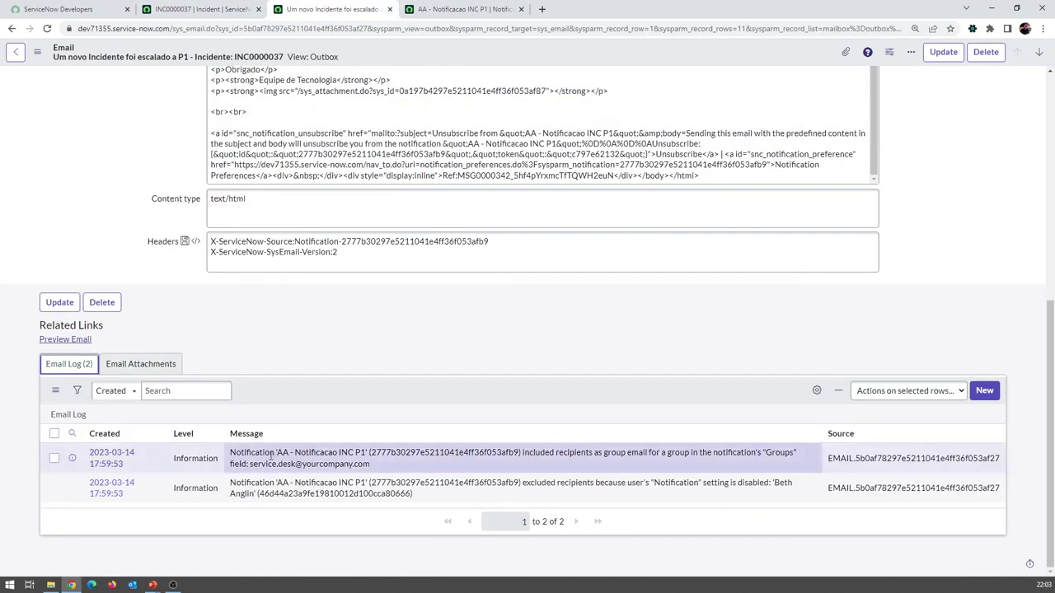
drag(276, 452, 367, 452)
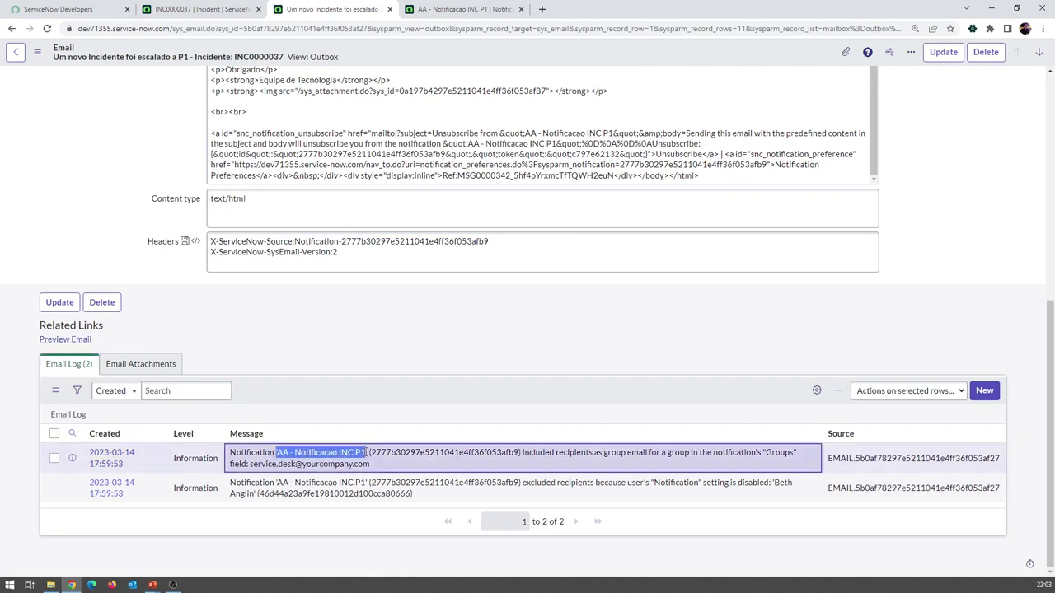
click(455, 330)
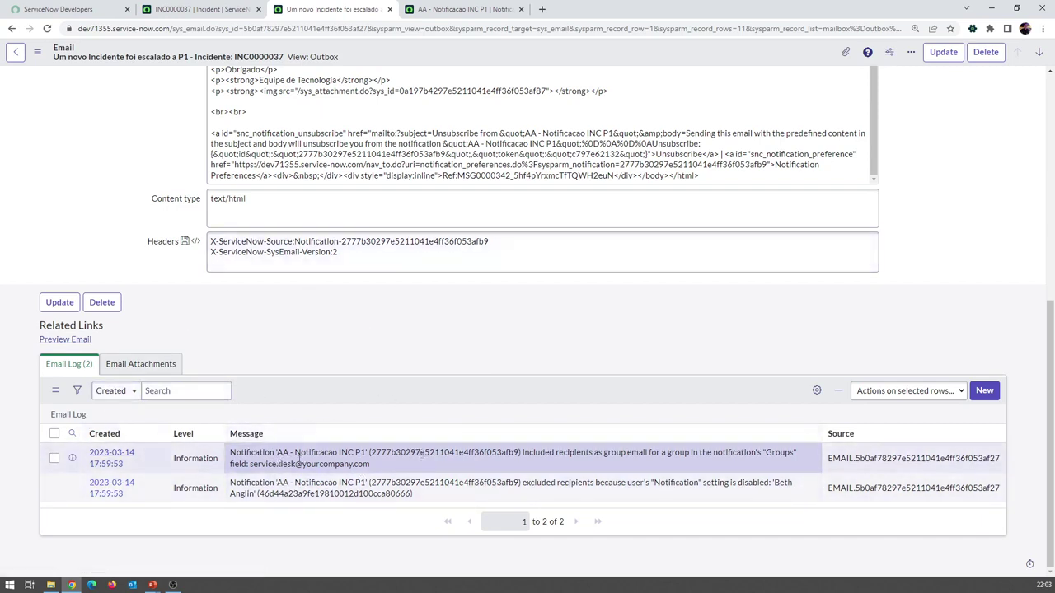
drag(383, 472, 225, 458)
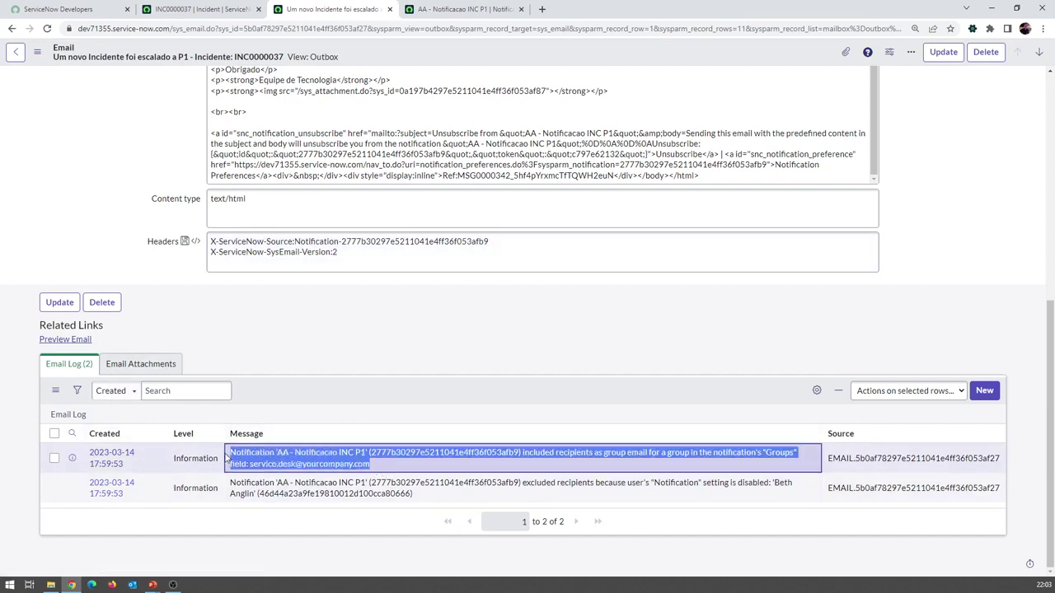
Step: Compare the email's recipient with the group email in the details of the incident's Service Desk assignment group
scroll(280, 409, up, 6)
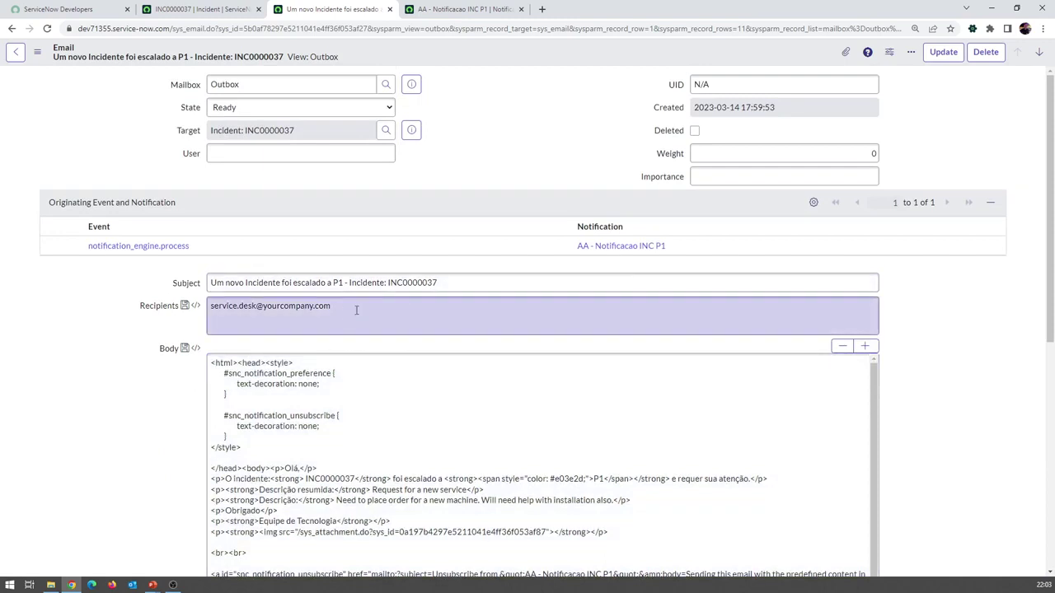
drag(355, 306, 197, 303)
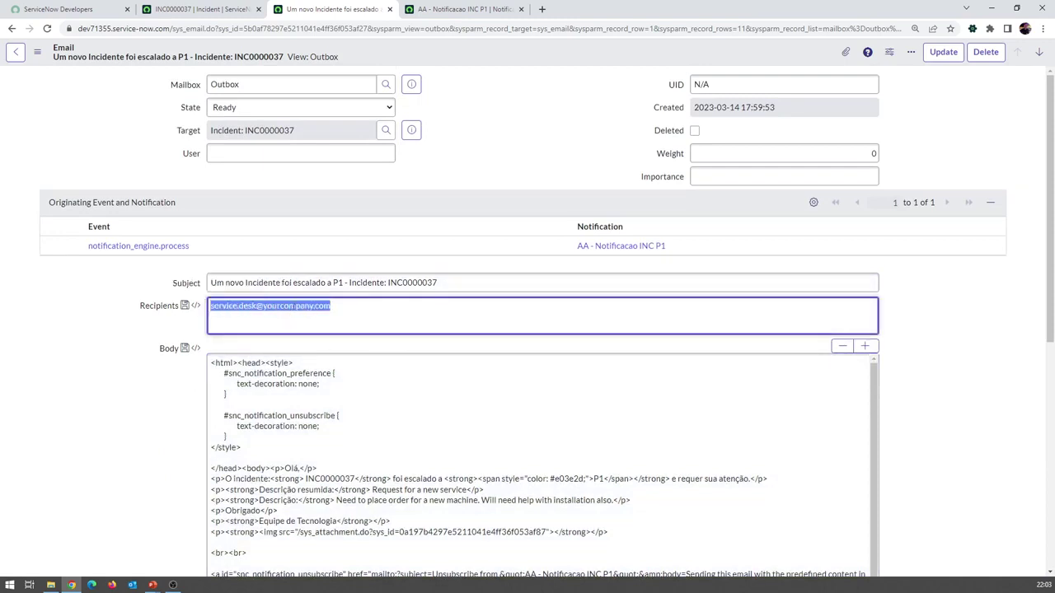
click(206, 10)
scroll(370, 292, up, 1)
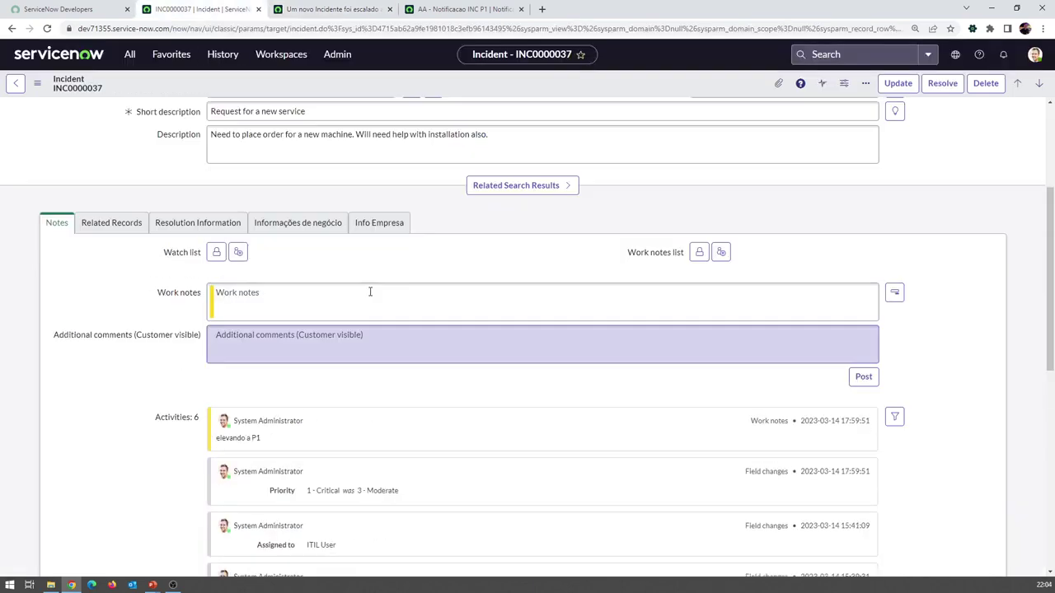
scroll(370, 292, up, 3)
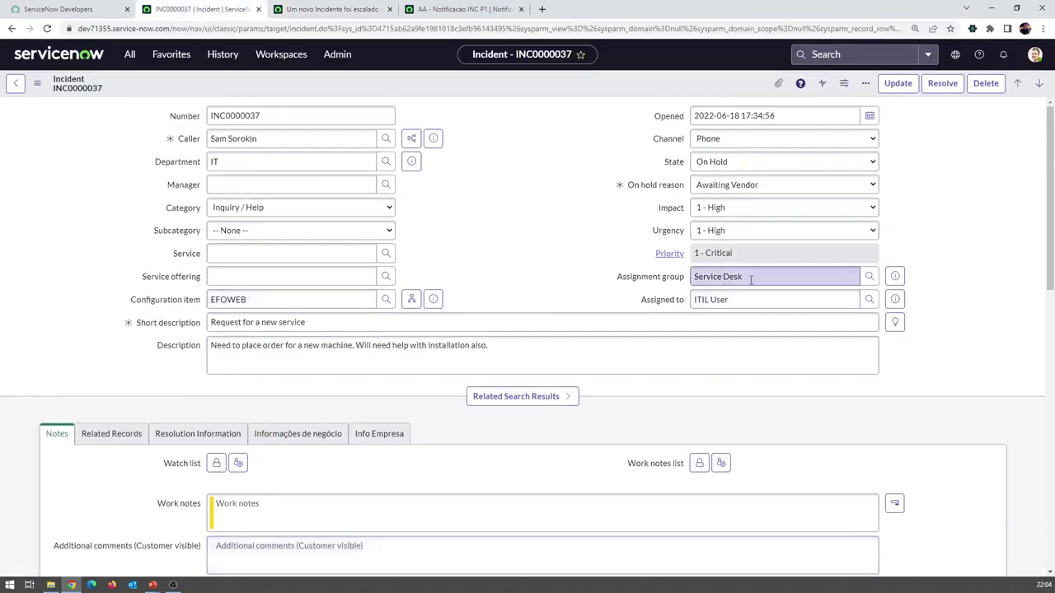
click(897, 277)
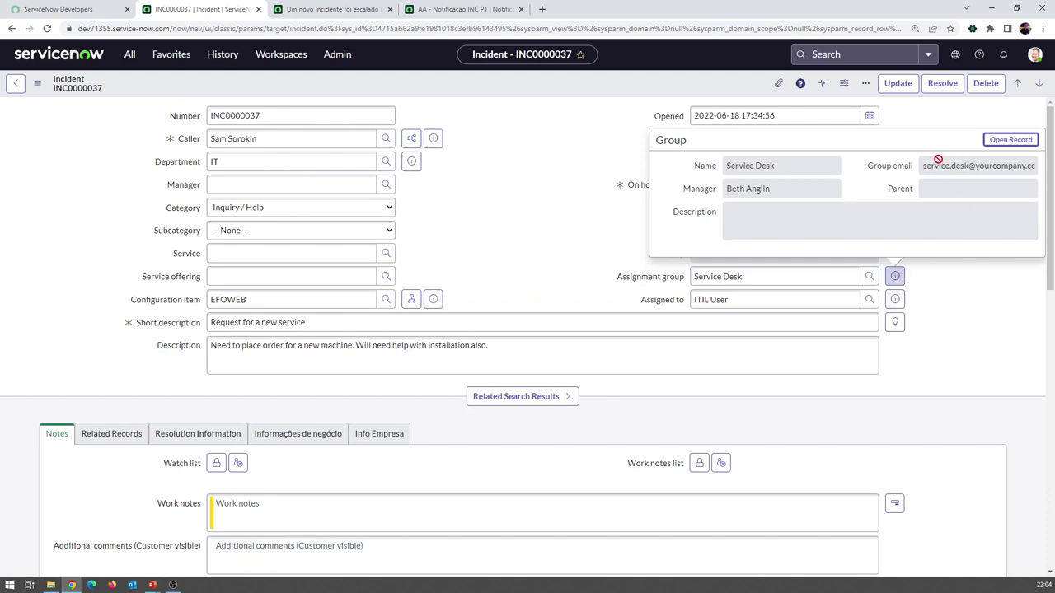
Step: Open the incident's Service Desk group record, check its manager's email and notification setting, and close the record
drag(925, 167, 935, 292)
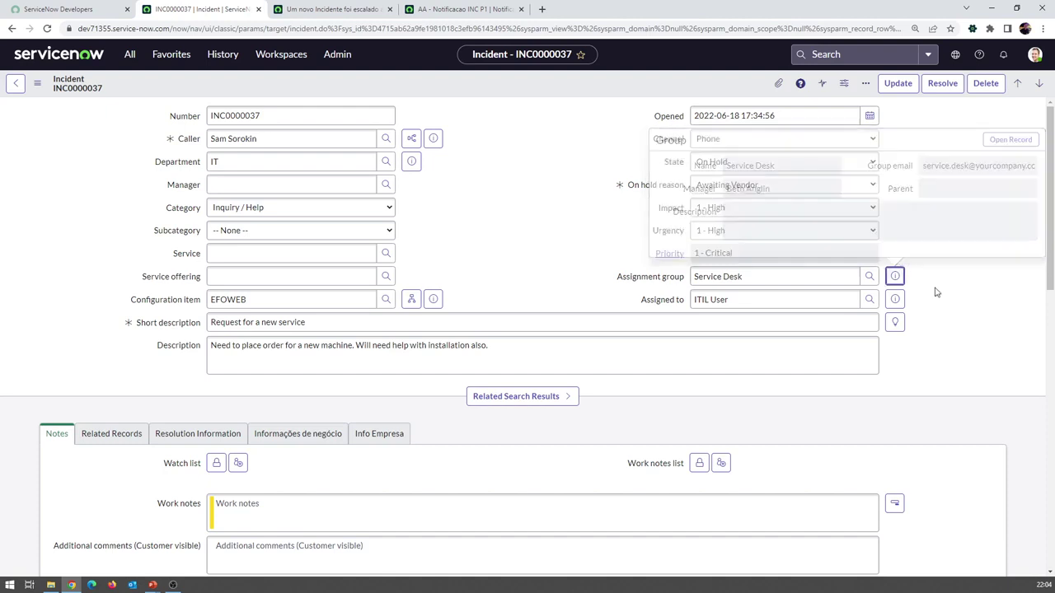
click(895, 276)
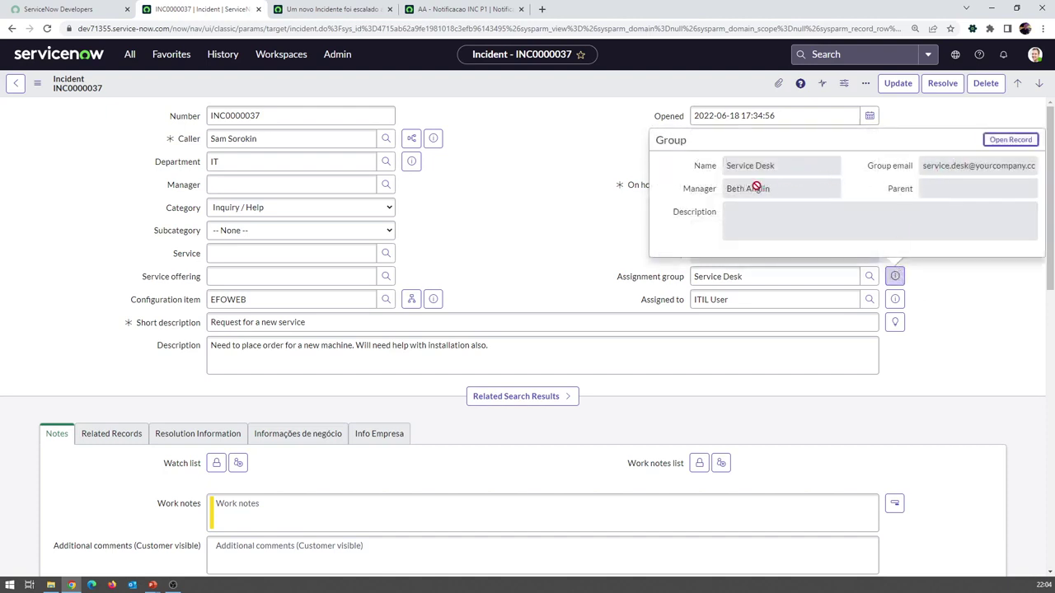
middle_click(1010, 139)
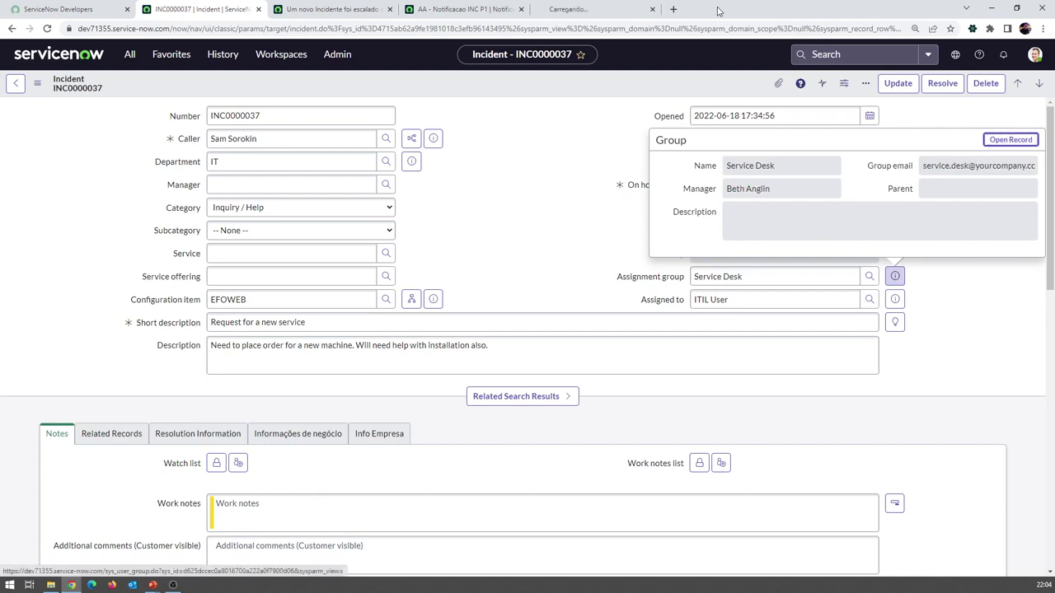
click(582, 6)
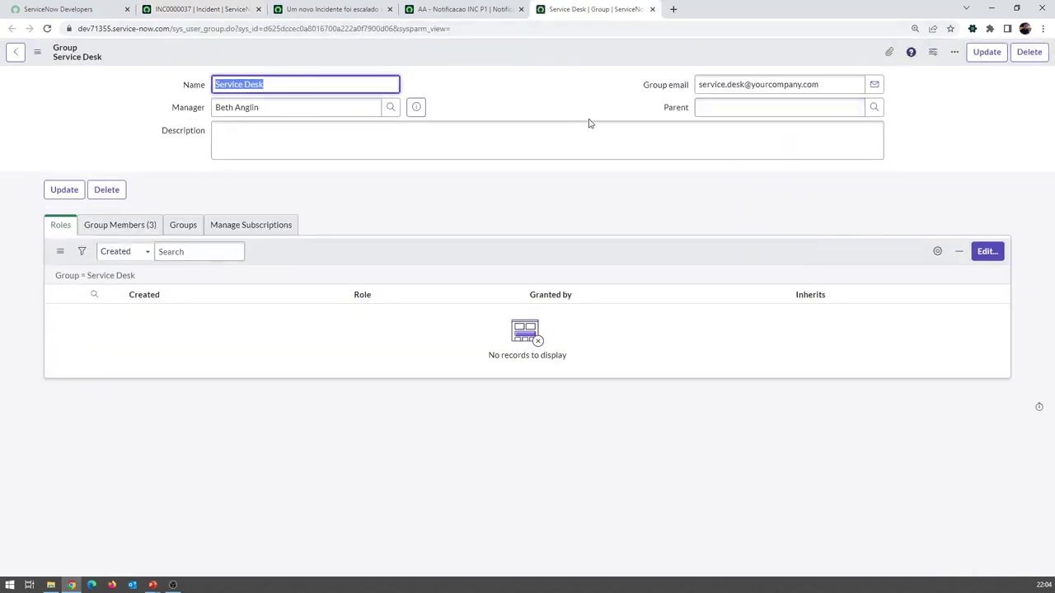
click(416, 107)
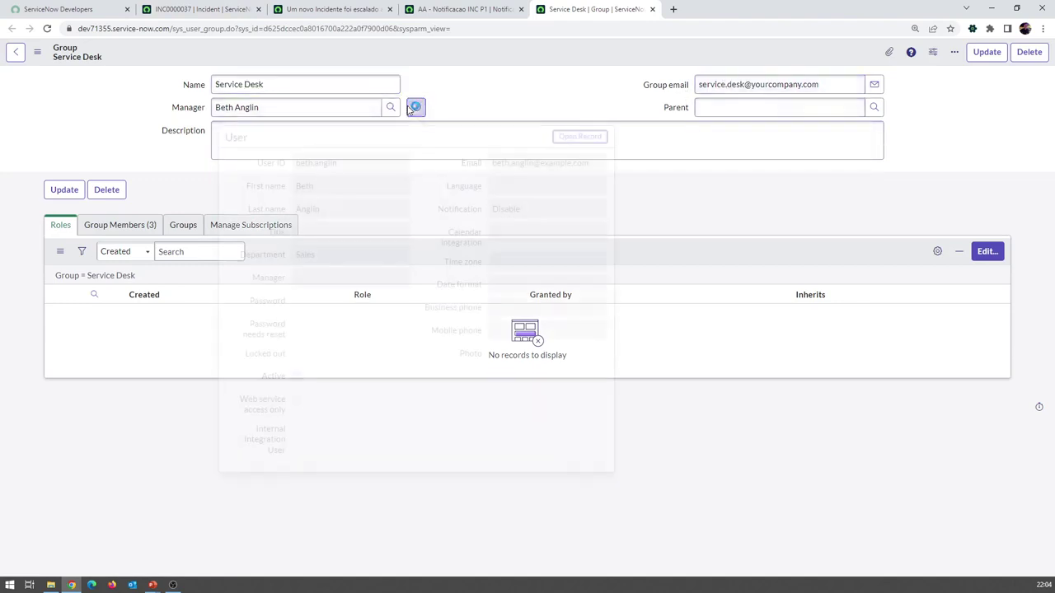
drag(500, 165, 598, 167)
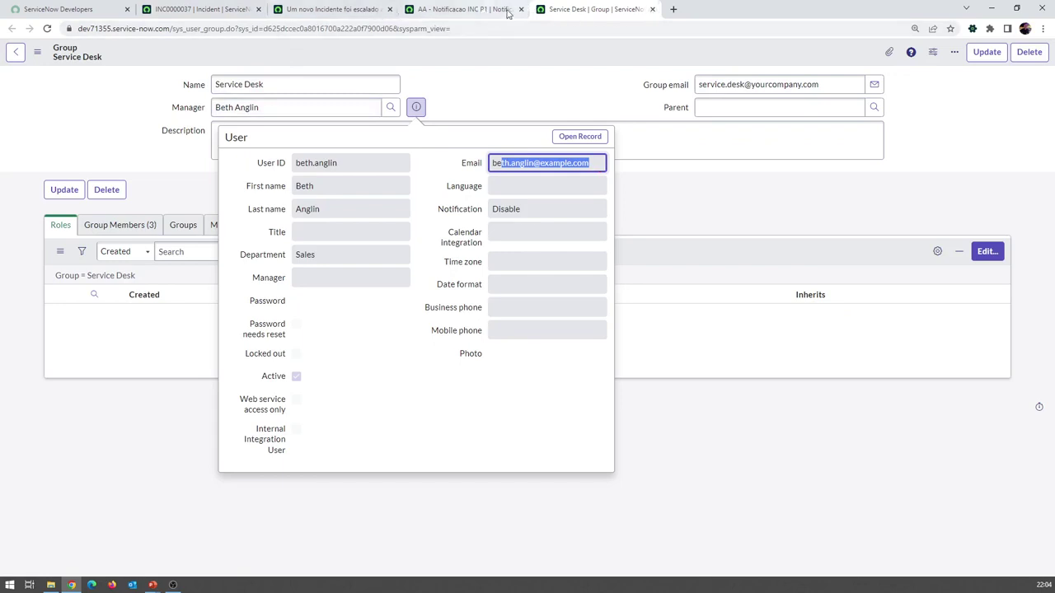
click(653, 10)
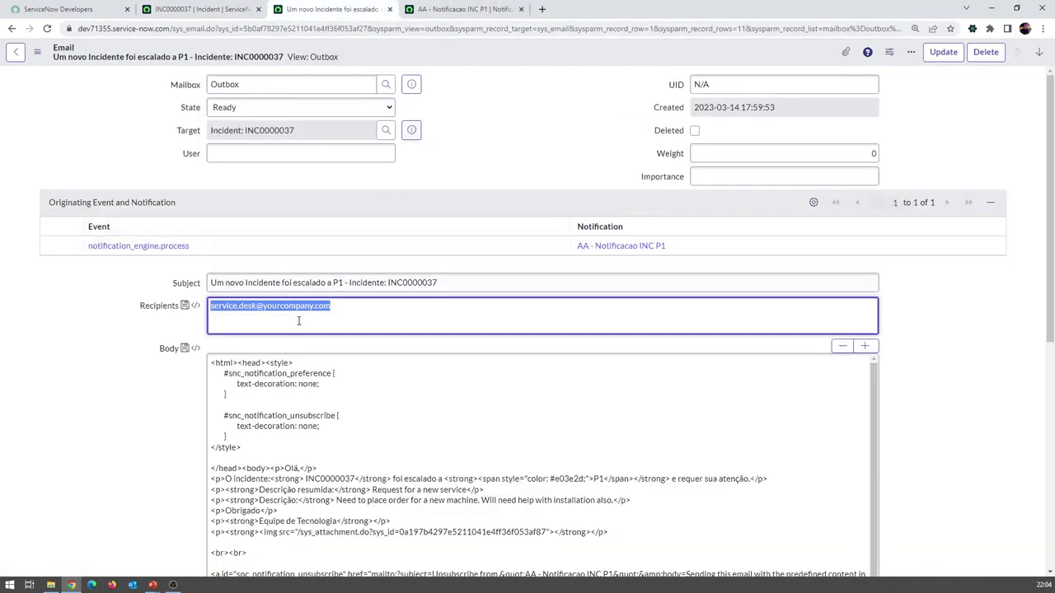
Step: Return to today's outbox list, reopen the escalation email for INC0000037, and preview its message before closing the preview
click(342, 315)
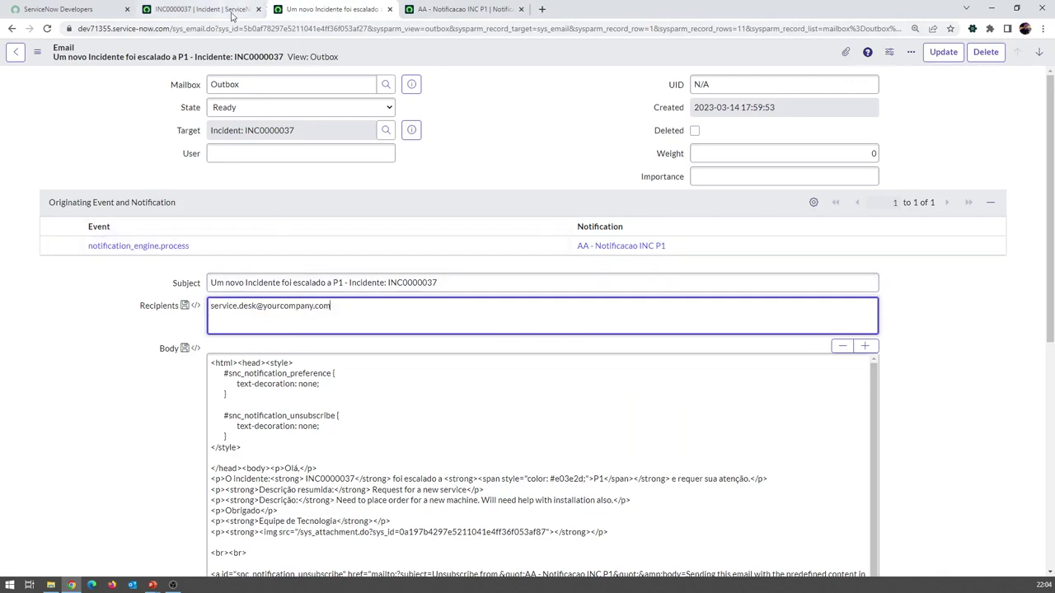
click(204, 10)
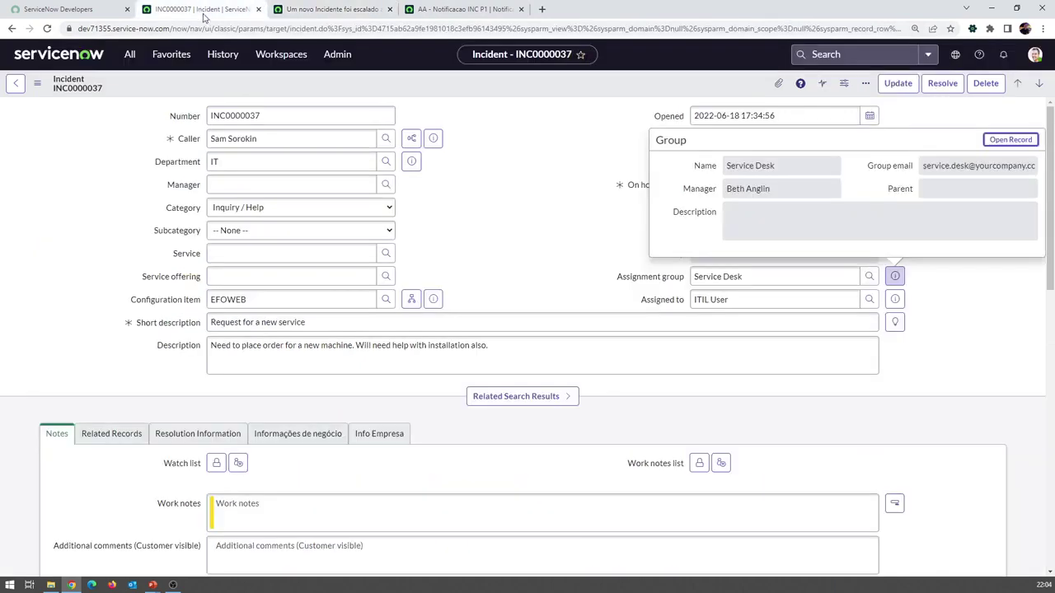
right_click(12, 30)
click(17, 47)
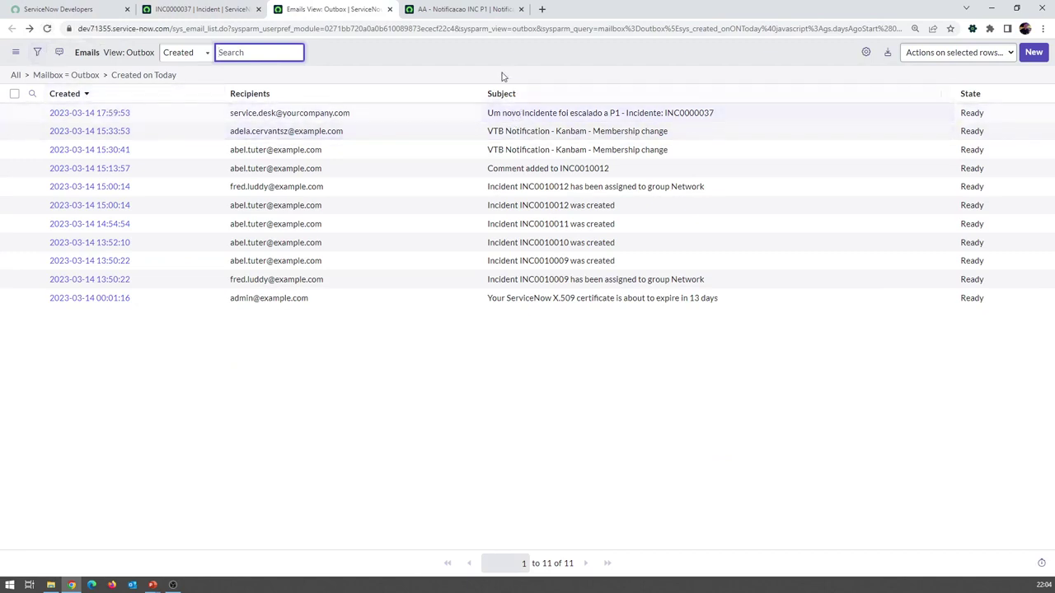
click(93, 115)
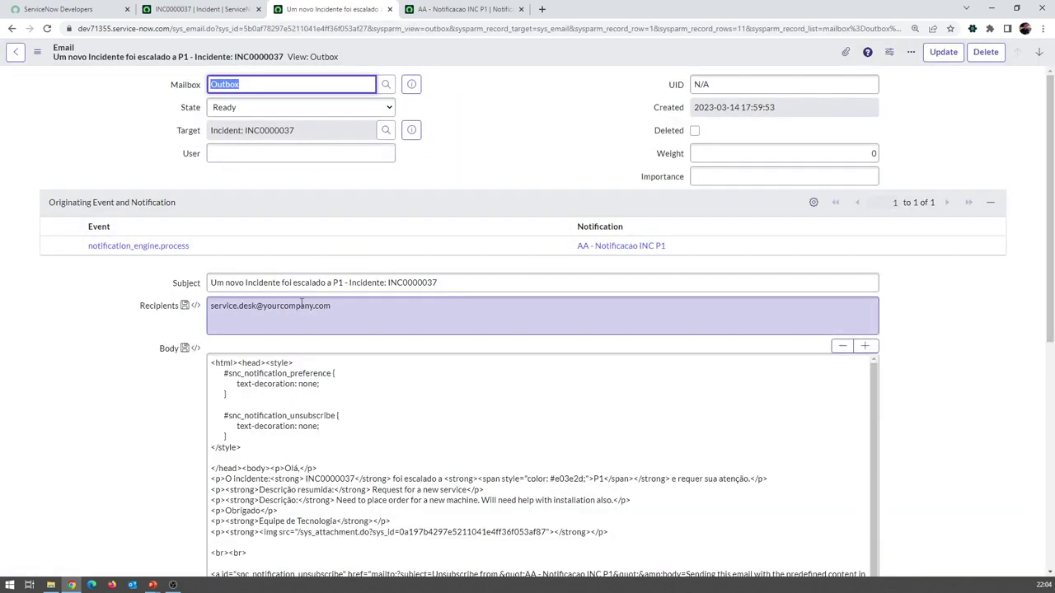
scroll(186, 241, down, 5)
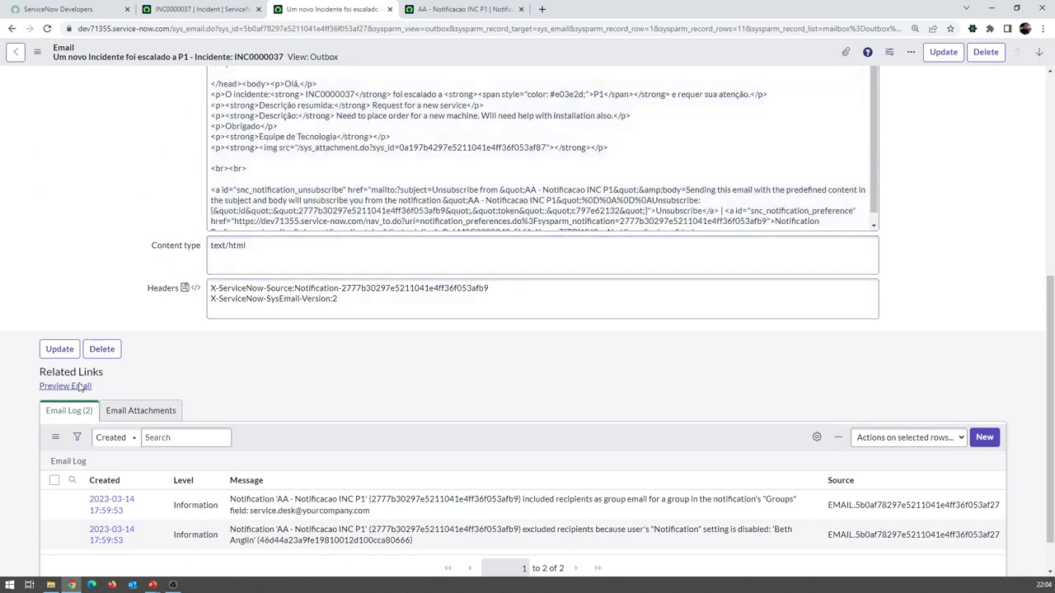
click(86, 386)
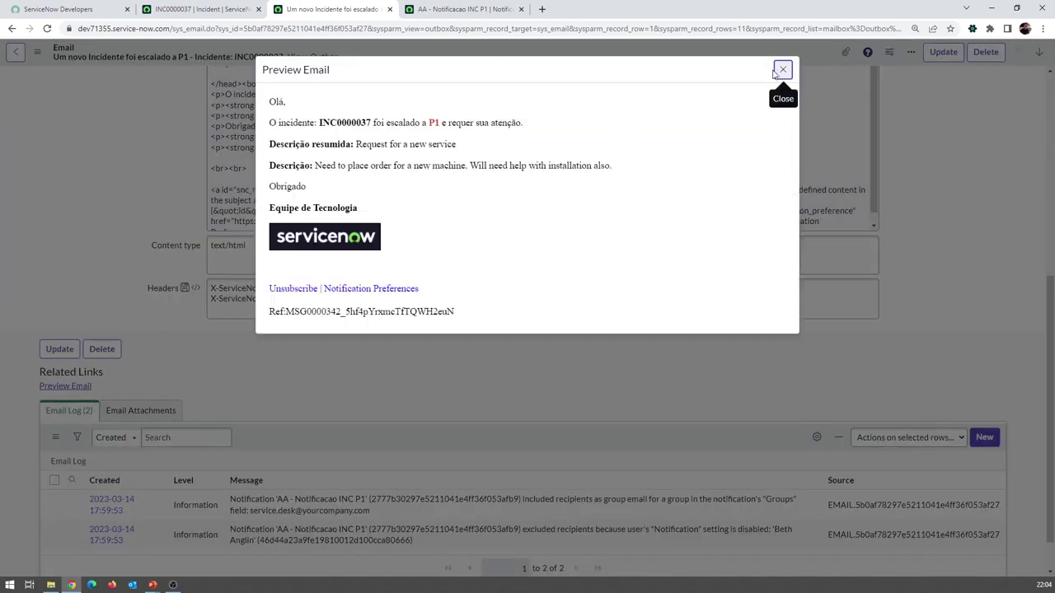
click(782, 70)
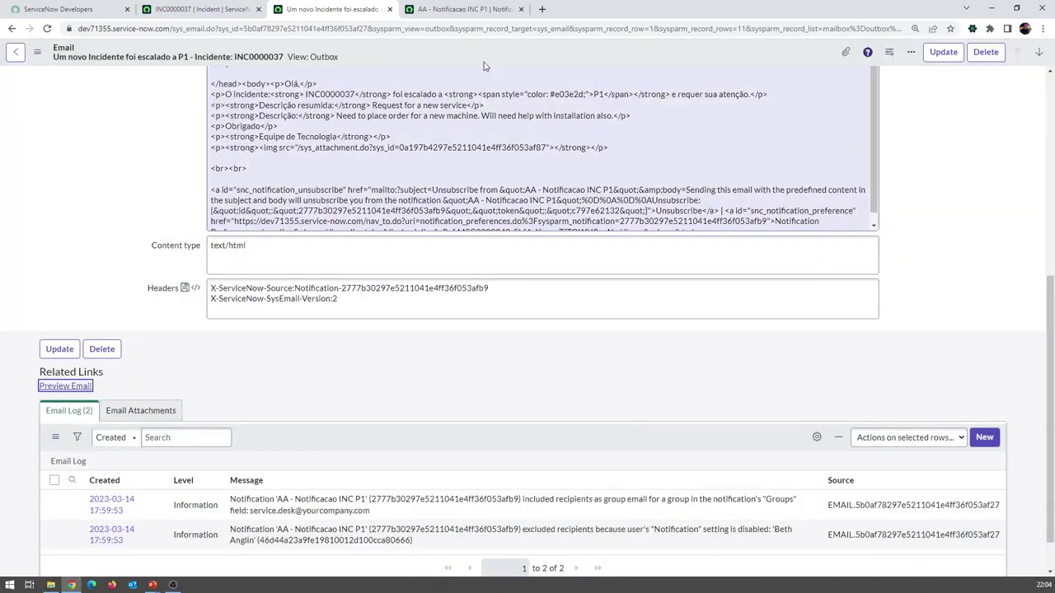
Step: Add the Copied field between Recipients and Body in the email form's Outbox view and save the form design
click(38, 51)
click(160, 141)
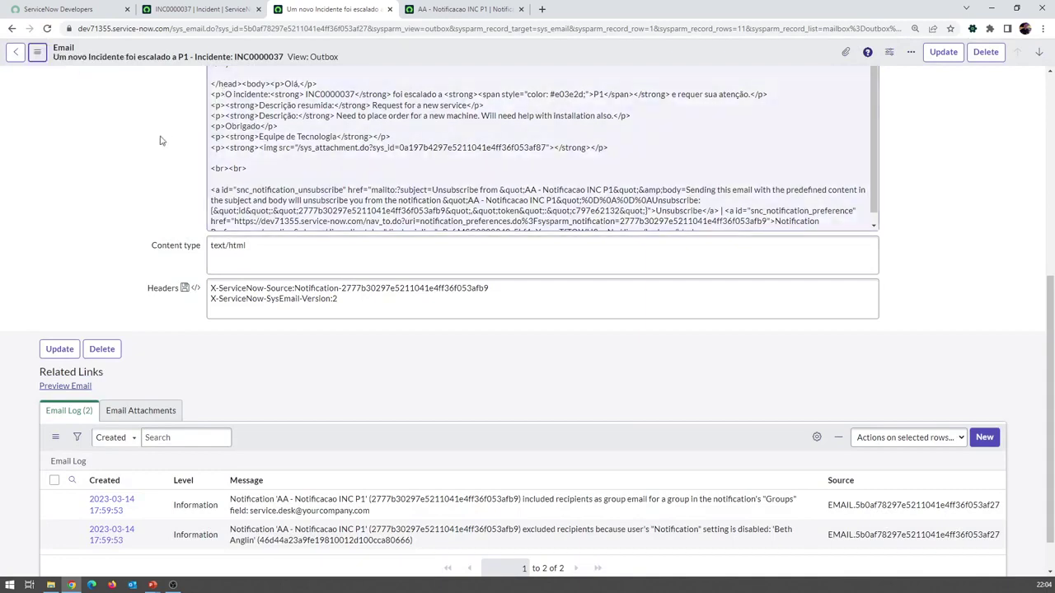
click(39, 54)
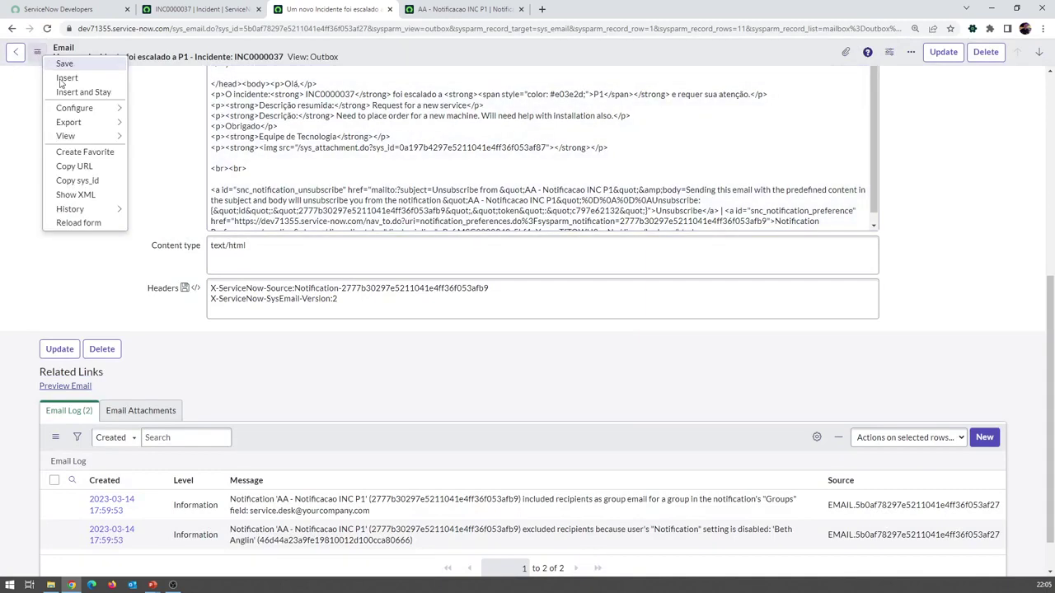
mouse_move(86, 107)
click(153, 116)
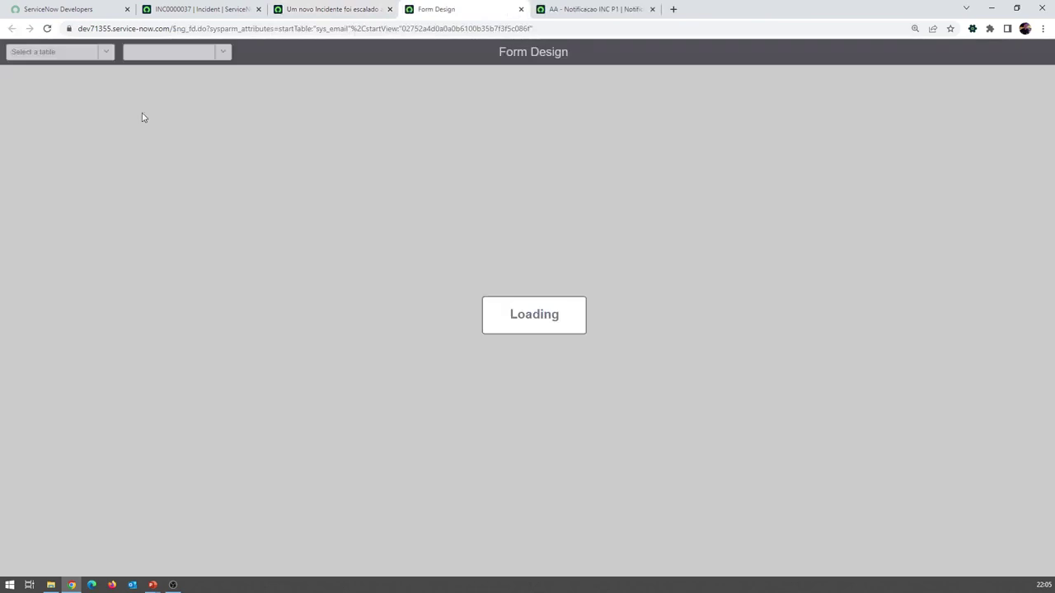
click(319, 12)
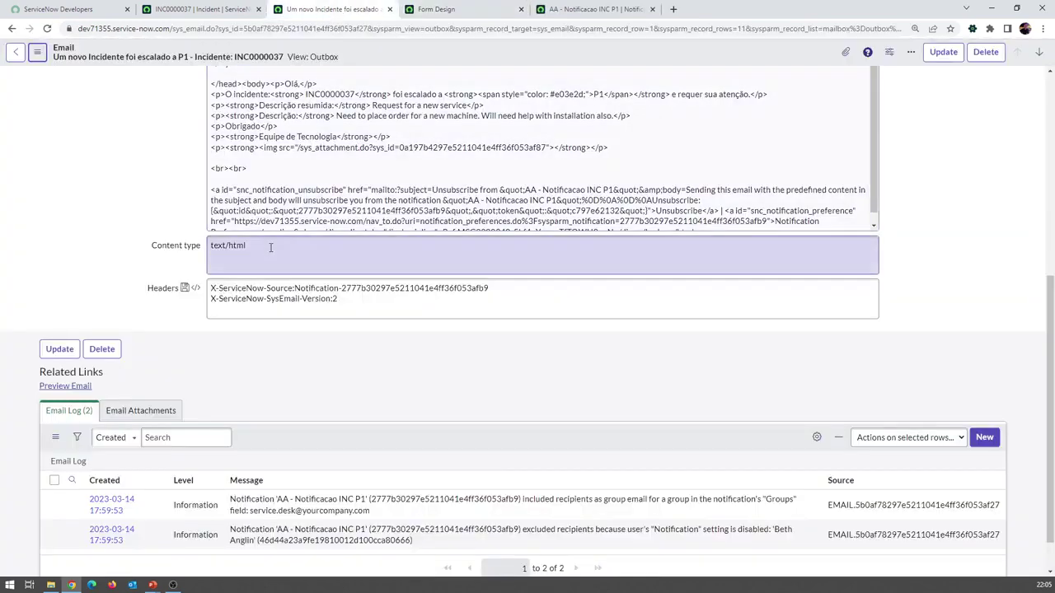
scroll(220, 236, up, 10)
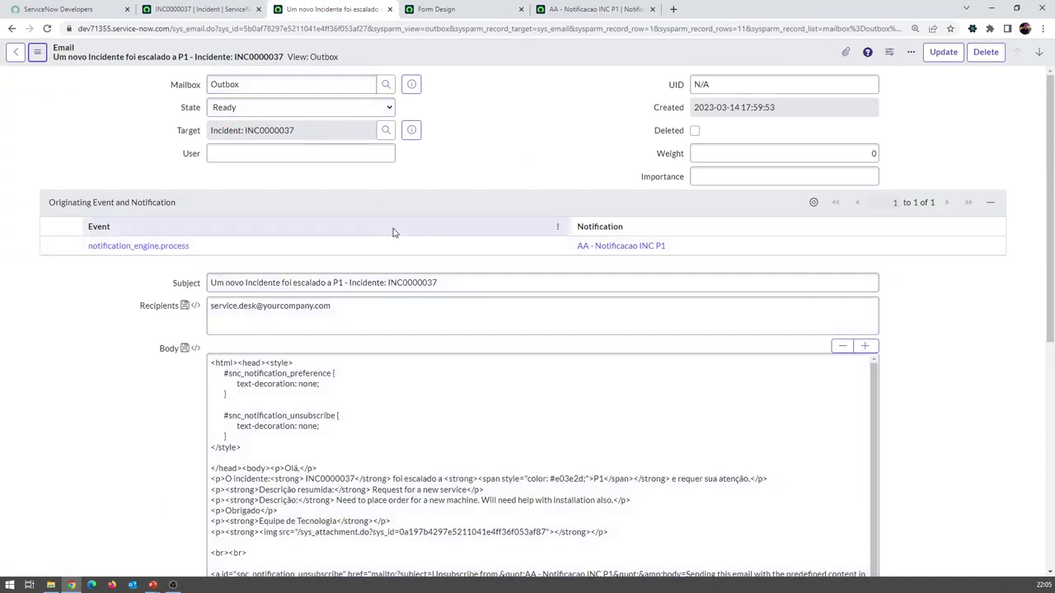
click(447, 9)
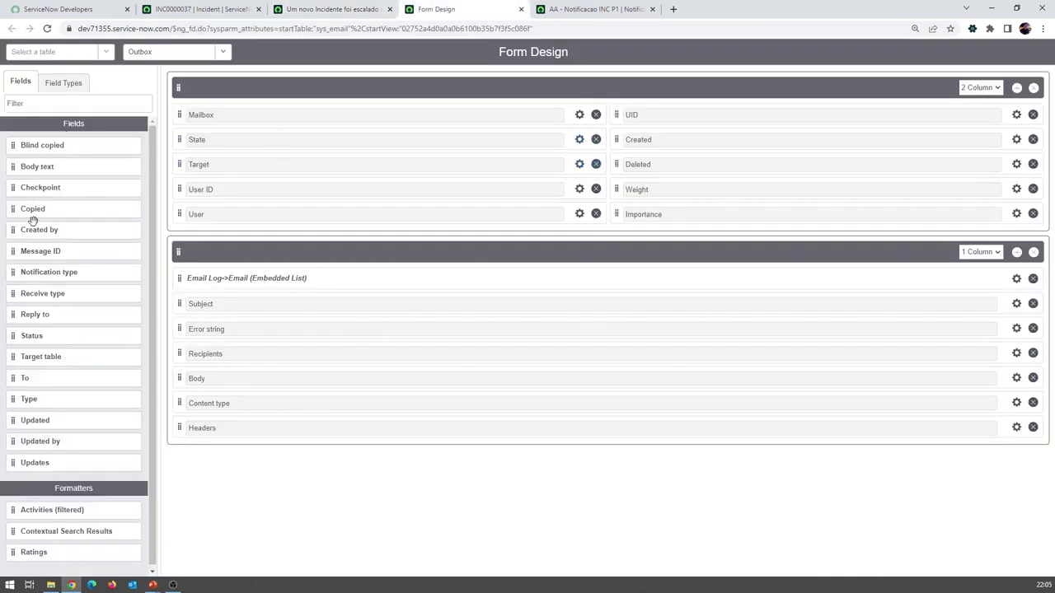
drag(15, 209, 215, 390)
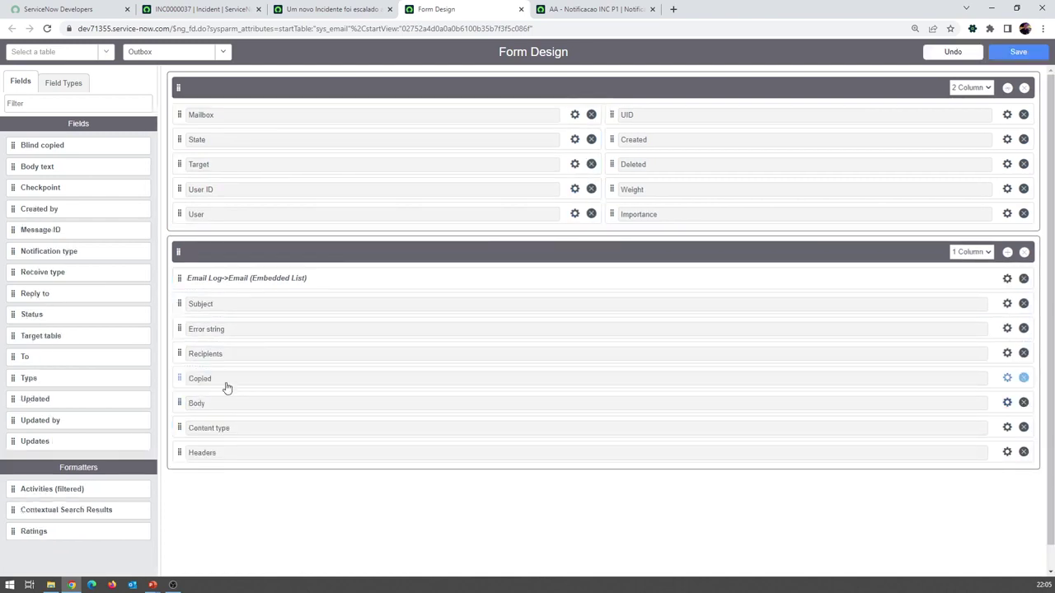
click(1033, 55)
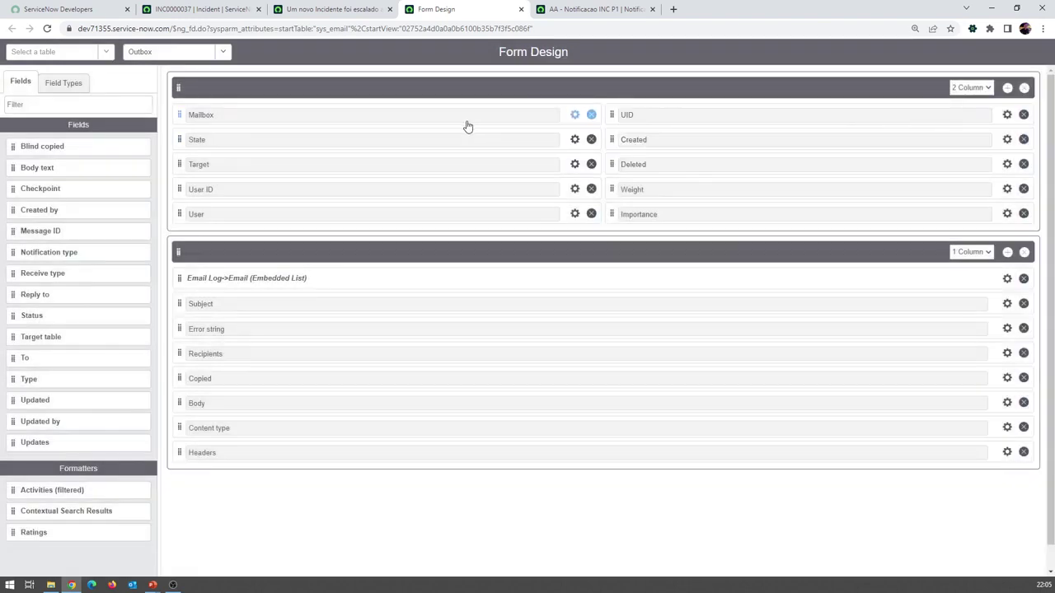
Step: Reload the escalation email record and check its Recipients and Copied fields
click(345, 11)
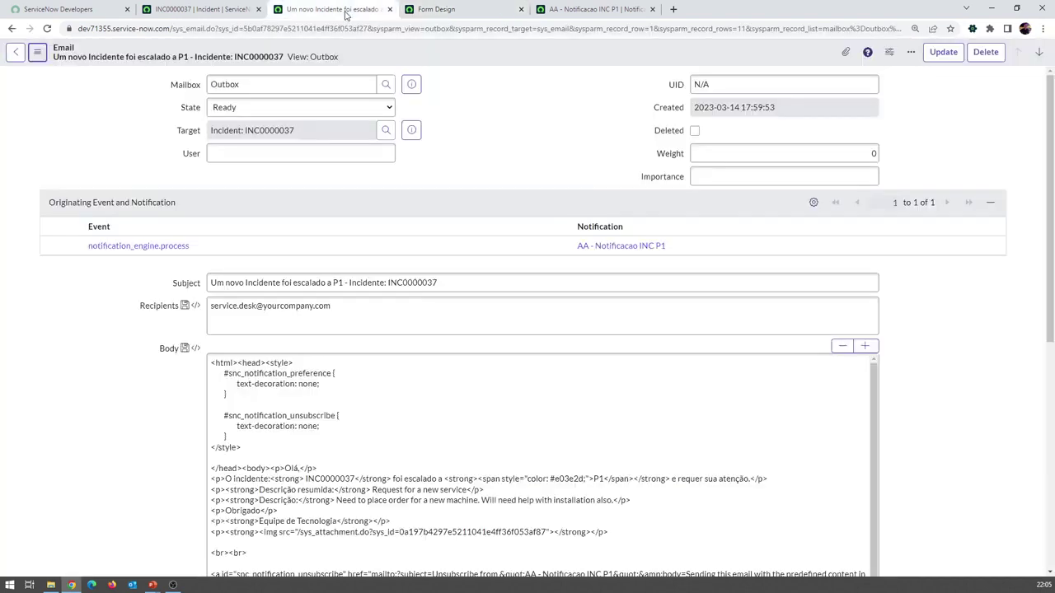
click(47, 28)
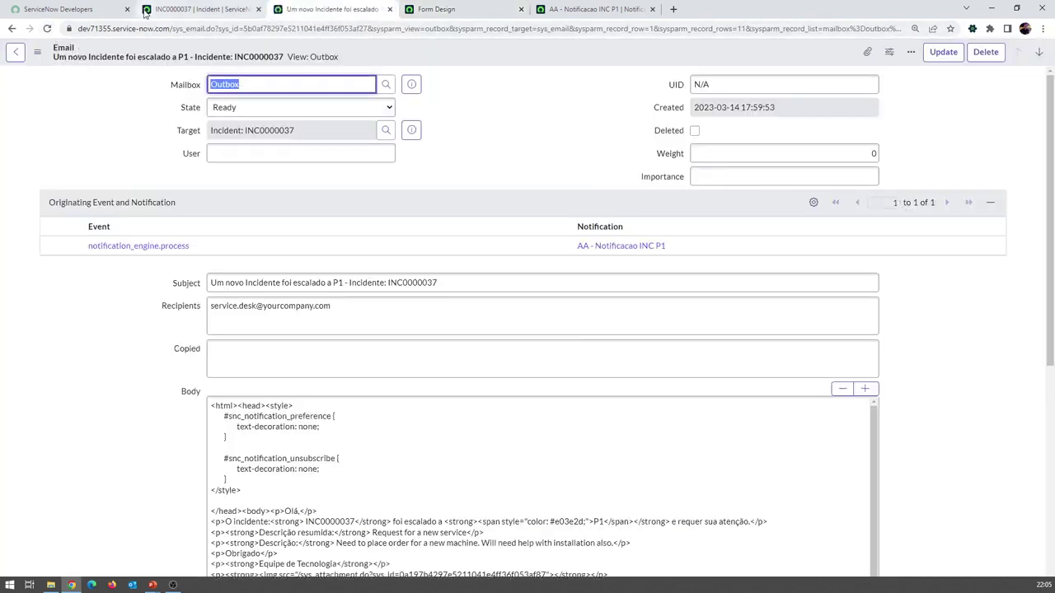
click(232, 351)
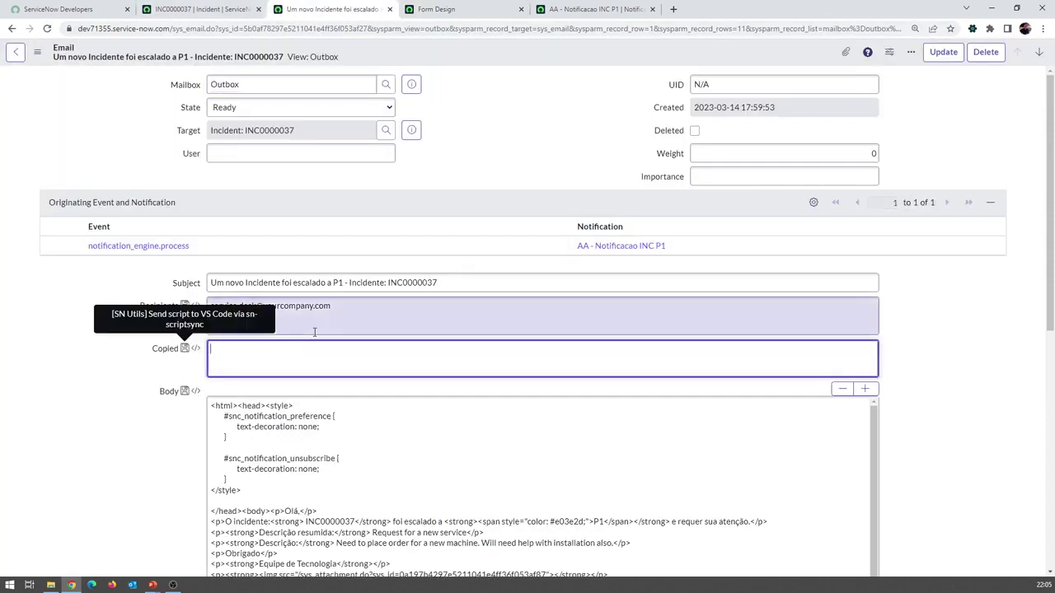
drag(314, 332, 198, 300)
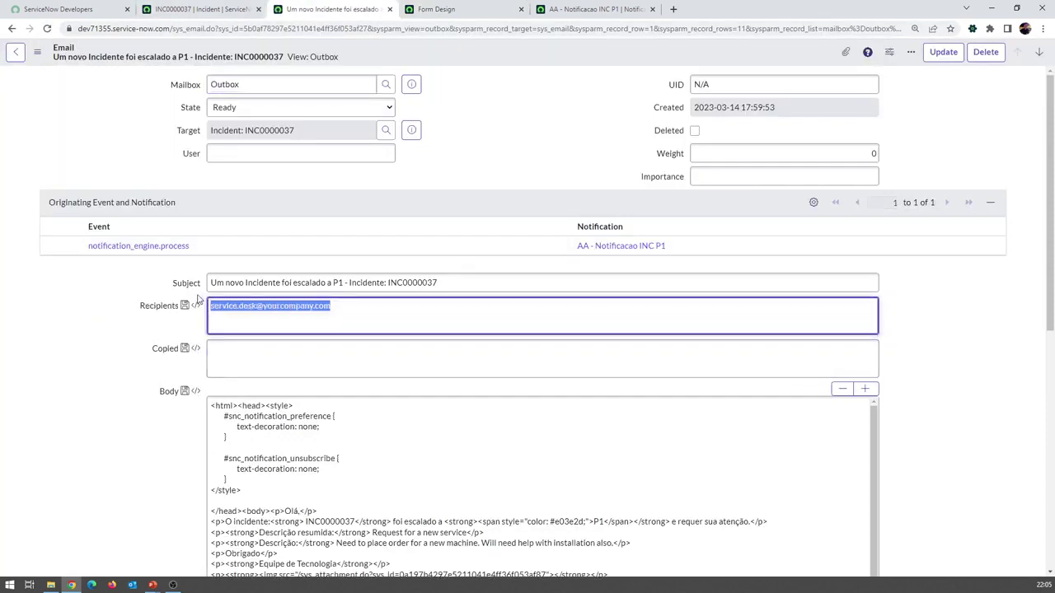
click(258, 351)
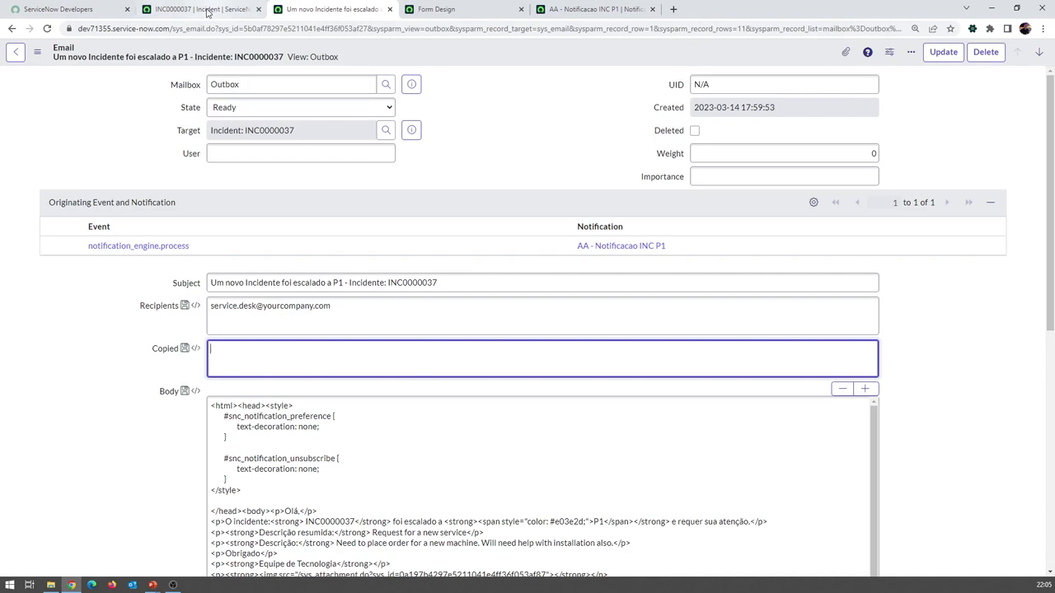
Step: Review when the "AA - Notificacao INC P1" notification is sent and browse the fields available for its condition
click(208, 10)
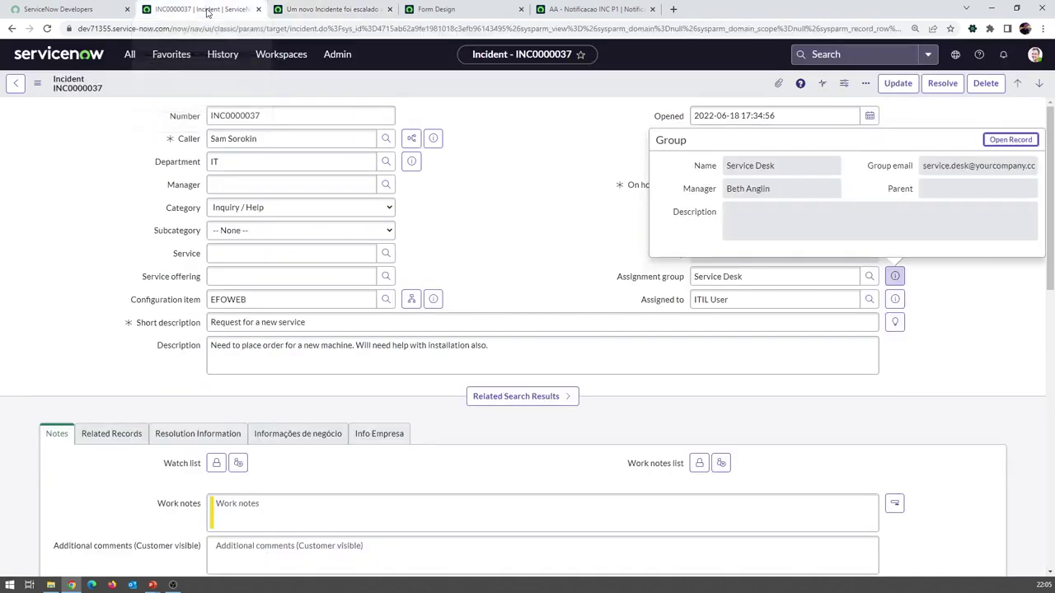
click(578, 10)
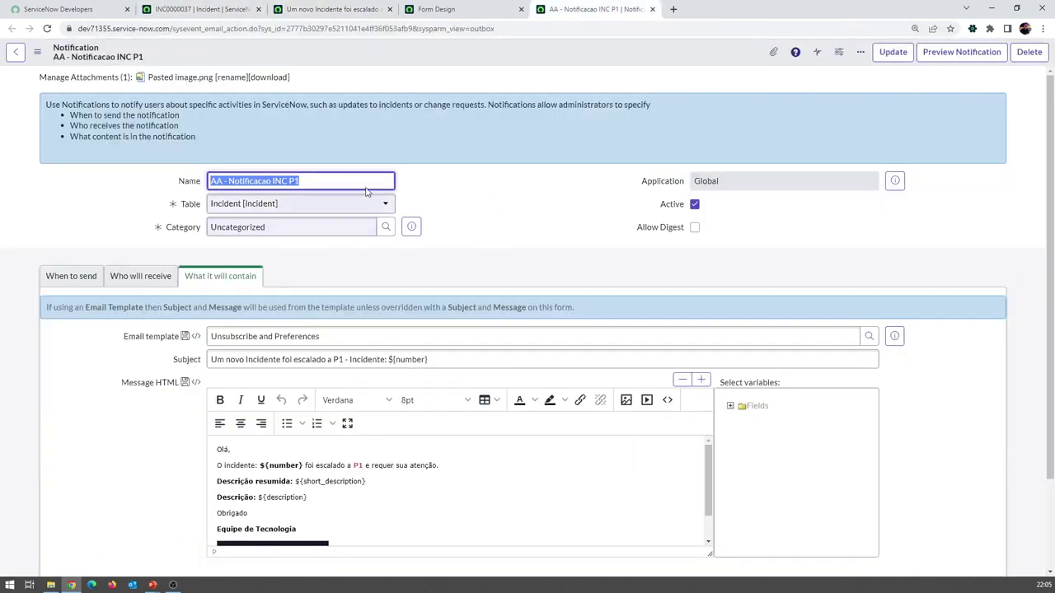
click(317, 180)
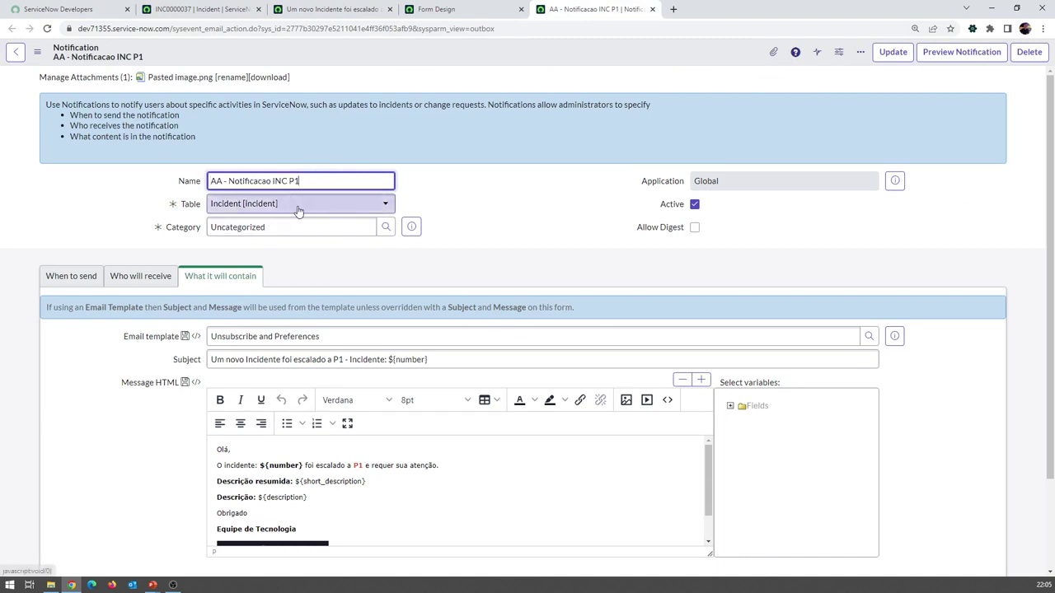
click(82, 280)
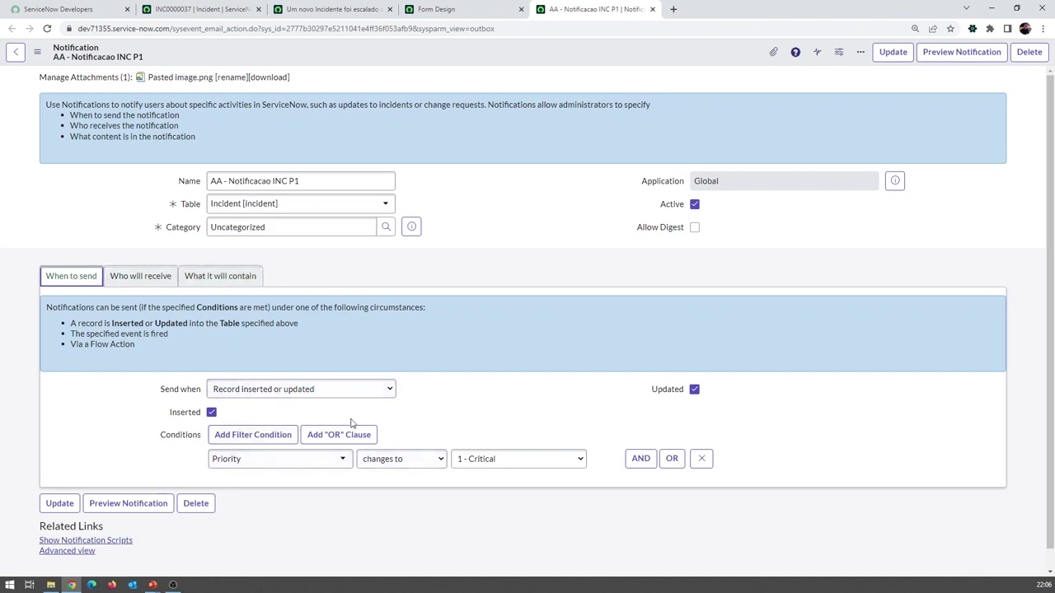
click(318, 459)
scroll(298, 370, down, 10)
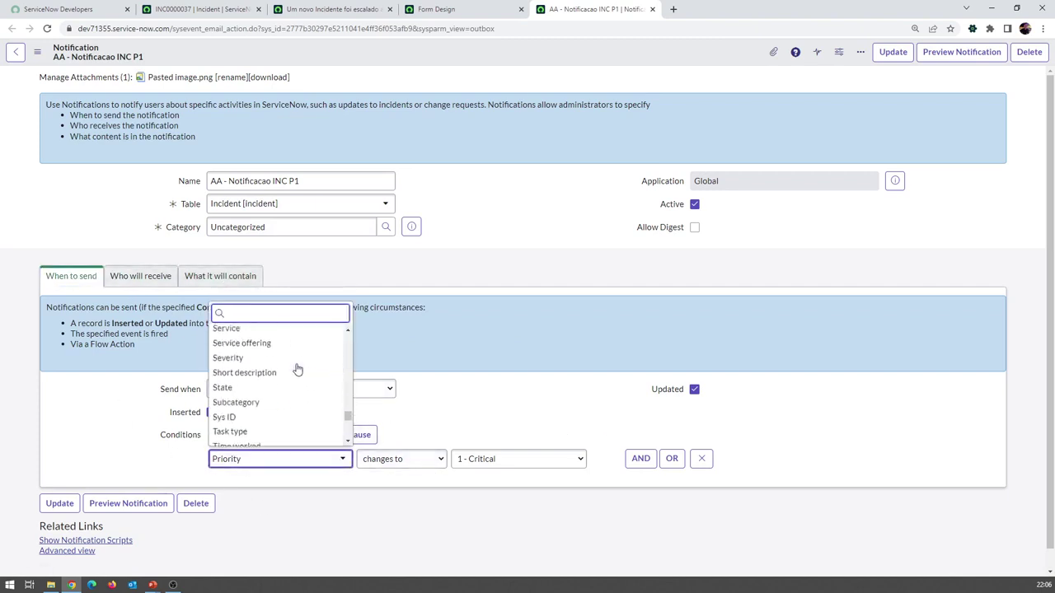
scroll(296, 370, up, 1)
scroll(295, 369, down, 1)
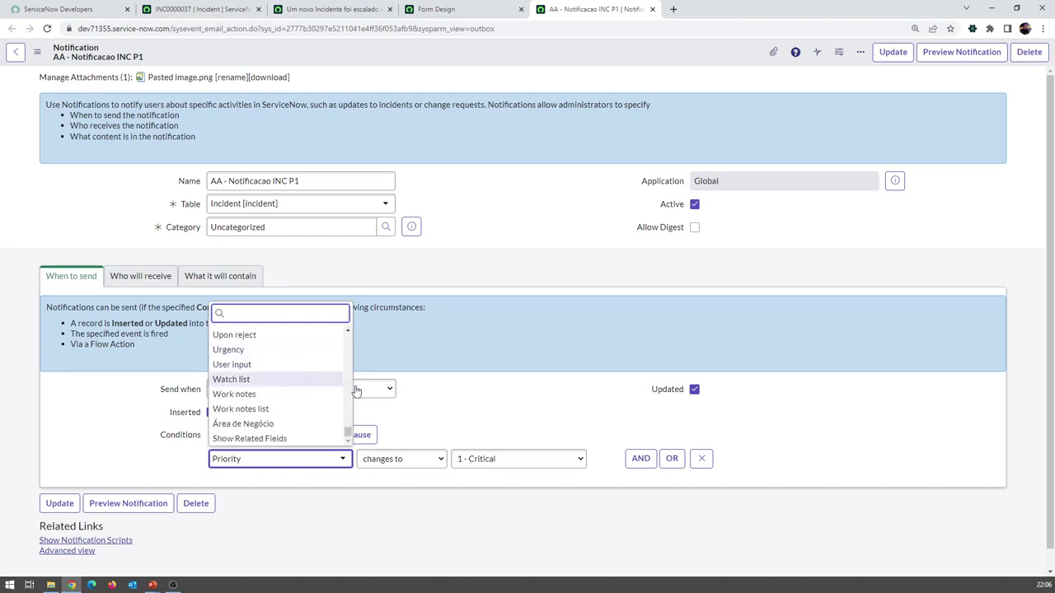
click(453, 389)
Step: Review who will receive the notification, including the Users list and the Users/Groups in fields setting
click(137, 276)
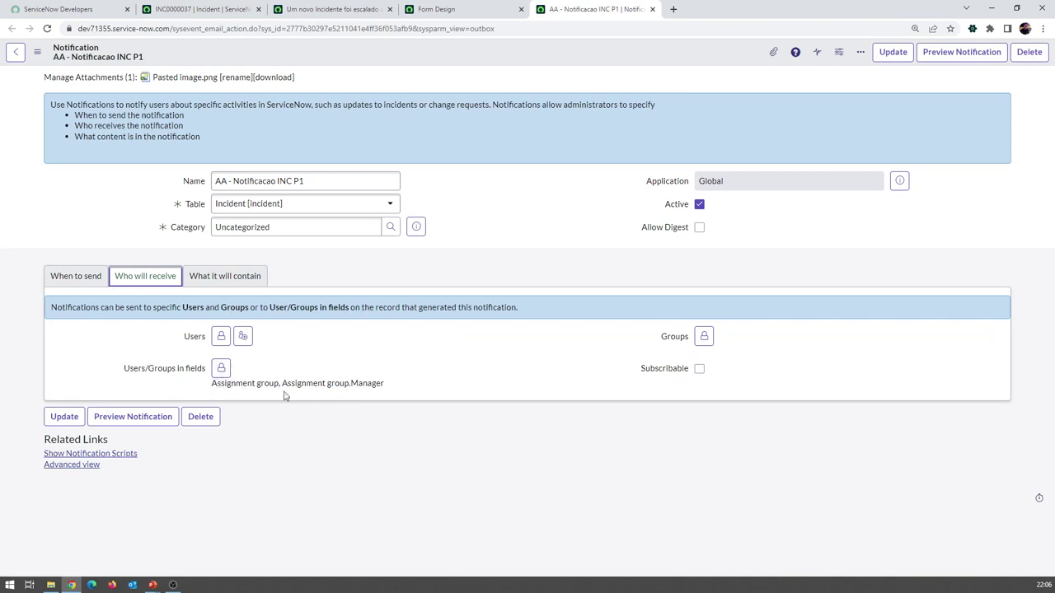
click(221, 336)
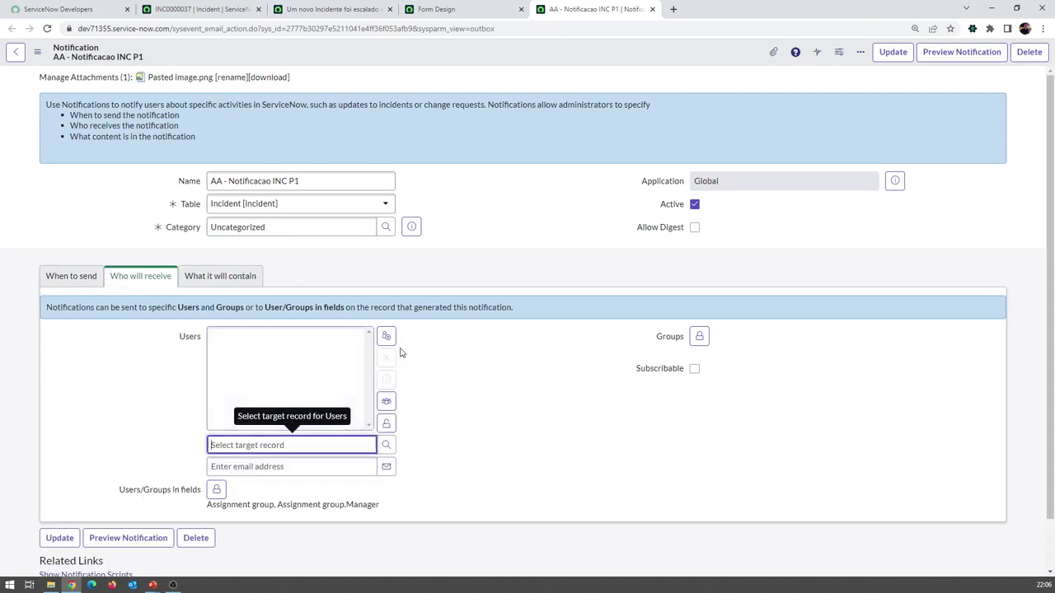
click(386, 423)
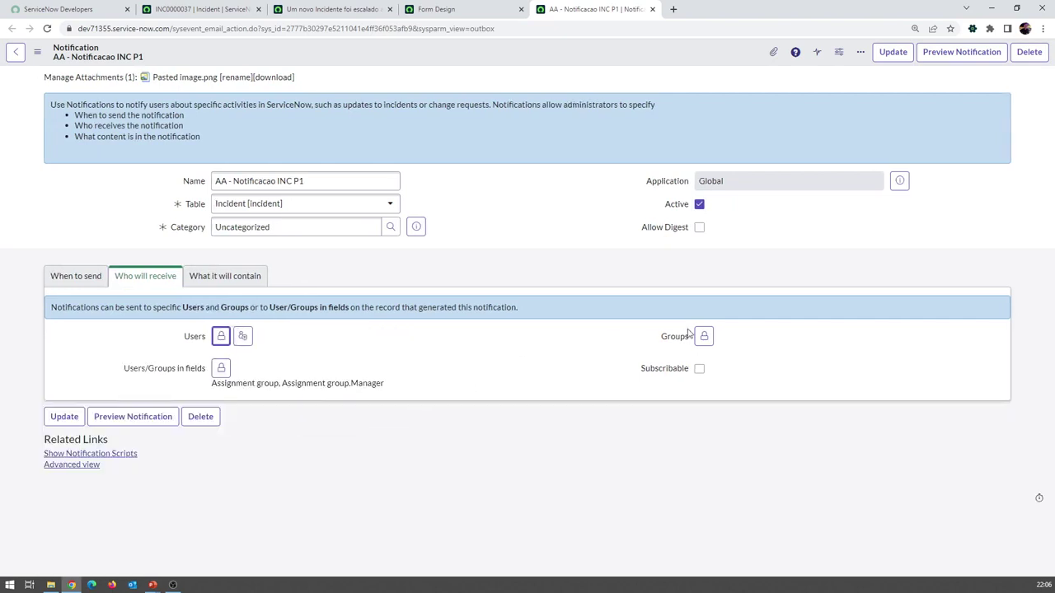
Step: Review what the notification will contain, including its email template, subject and HTML message
click(244, 277)
scroll(292, 330, down, 2)
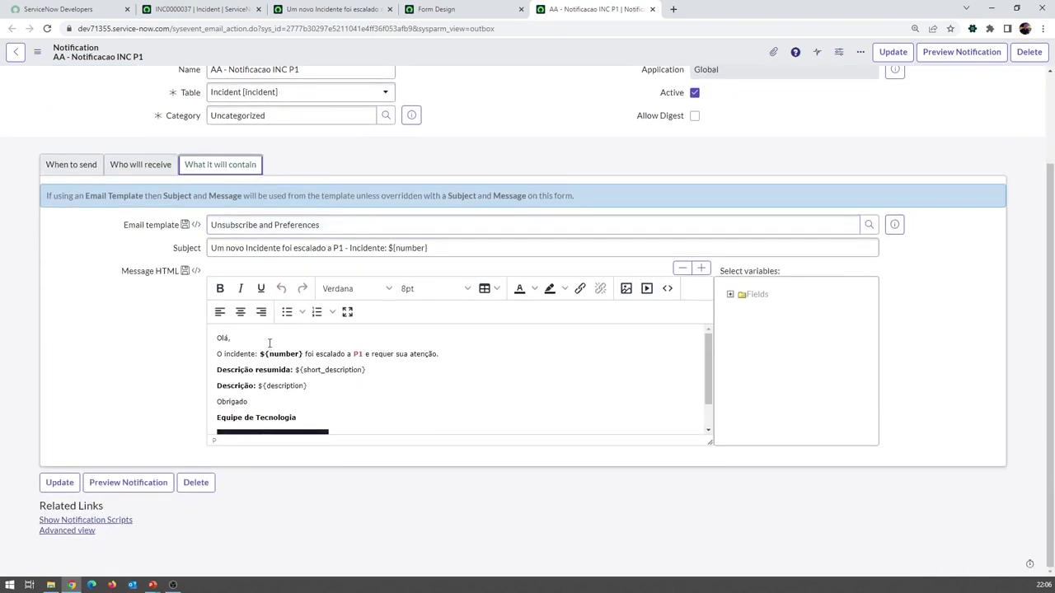
click(353, 381)
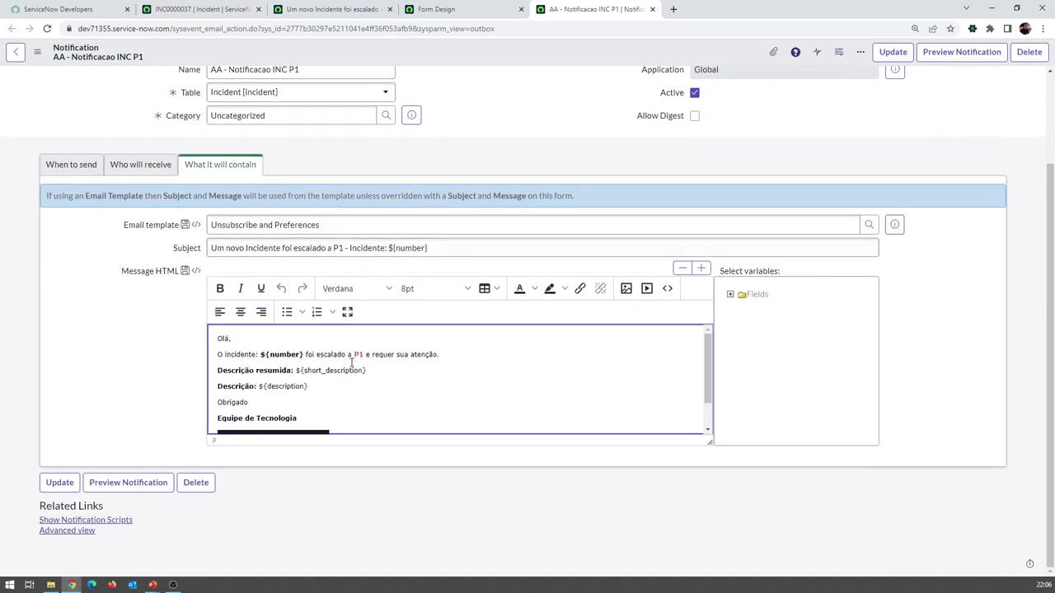
scroll(182, 293, up, 2)
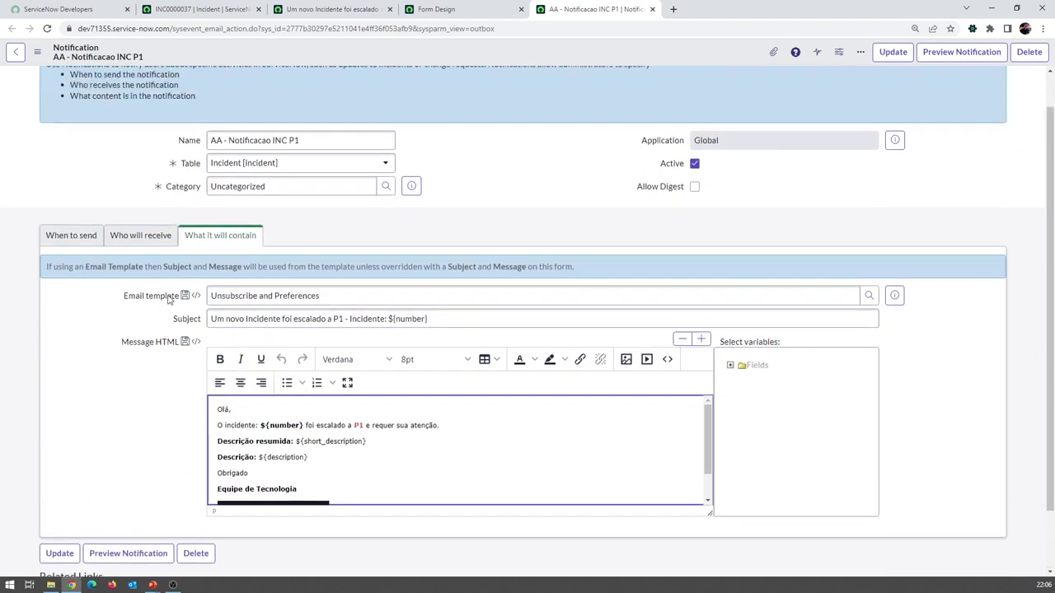